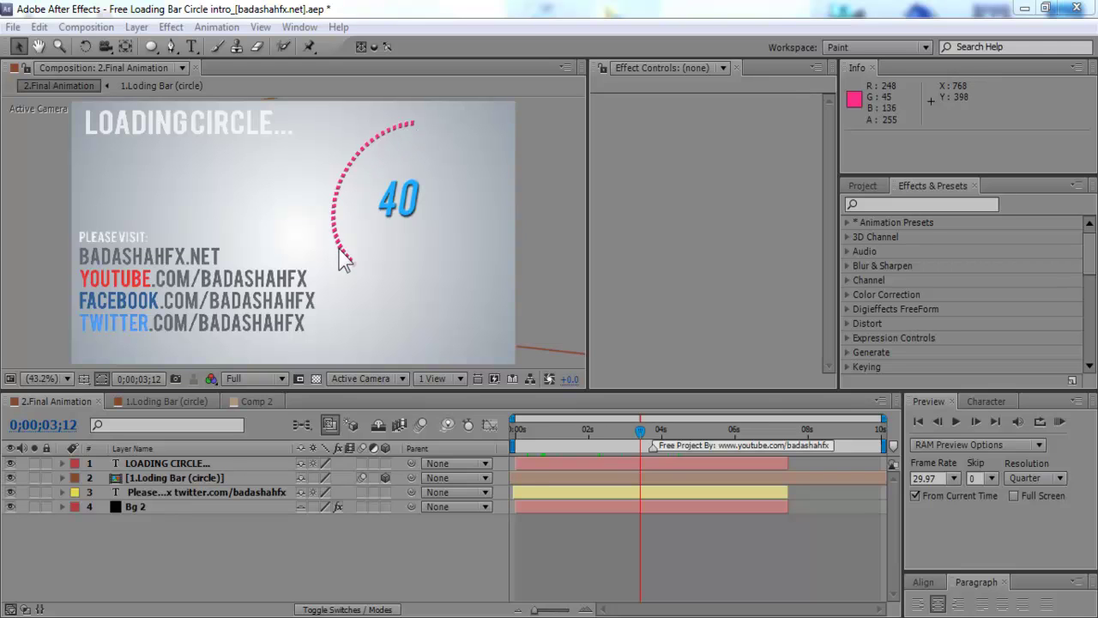
# Open Comp 2 after checking the 1.Loding Bar (circle) reference composition
pyautogui.click(239, 402)
pyautogui.click(55, 401)
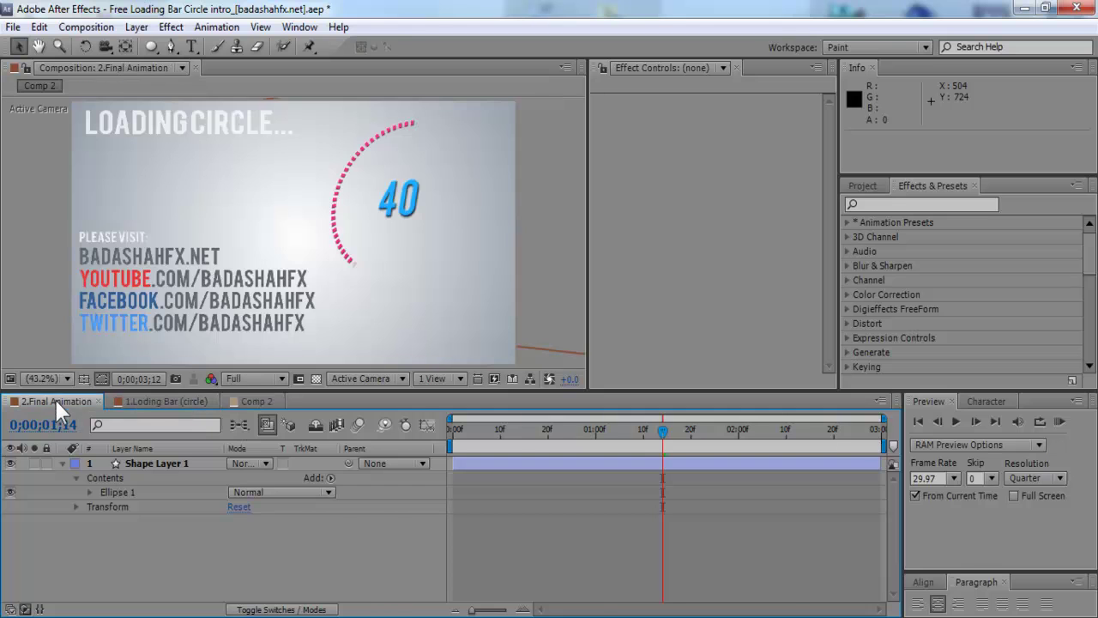
pyautogui.click(249, 402)
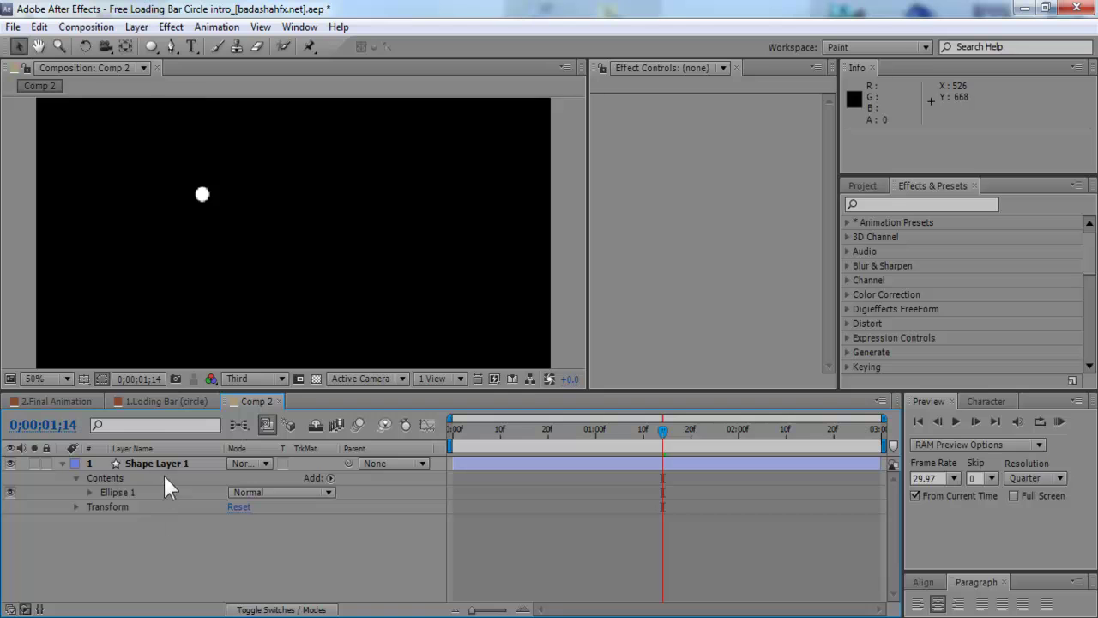
pyautogui.click(161, 401)
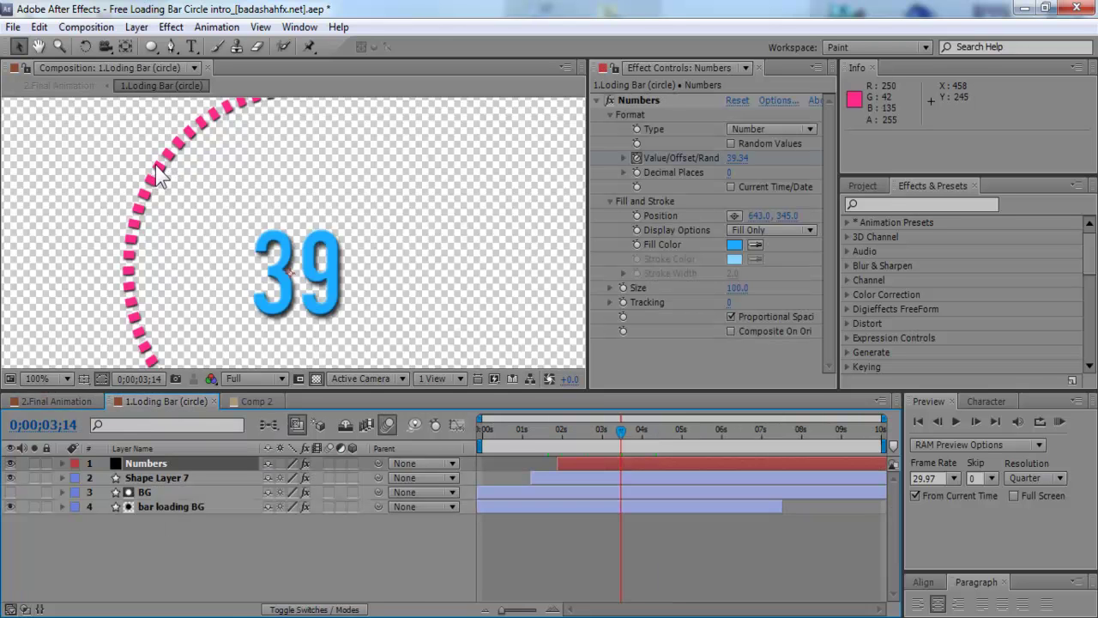
pyautogui.click(252, 400)
# Select Shape Layer 1, the layer holding the white dot
pyautogui.click(203, 195)
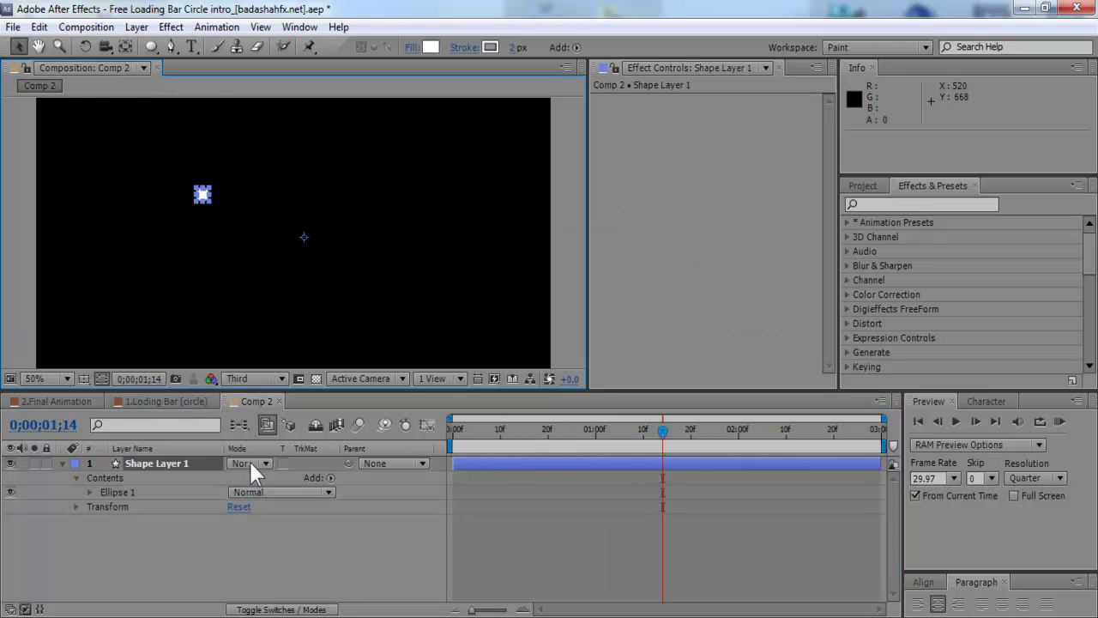
pyautogui.click(126, 480)
pyautogui.click(143, 449)
pyautogui.click(139, 462)
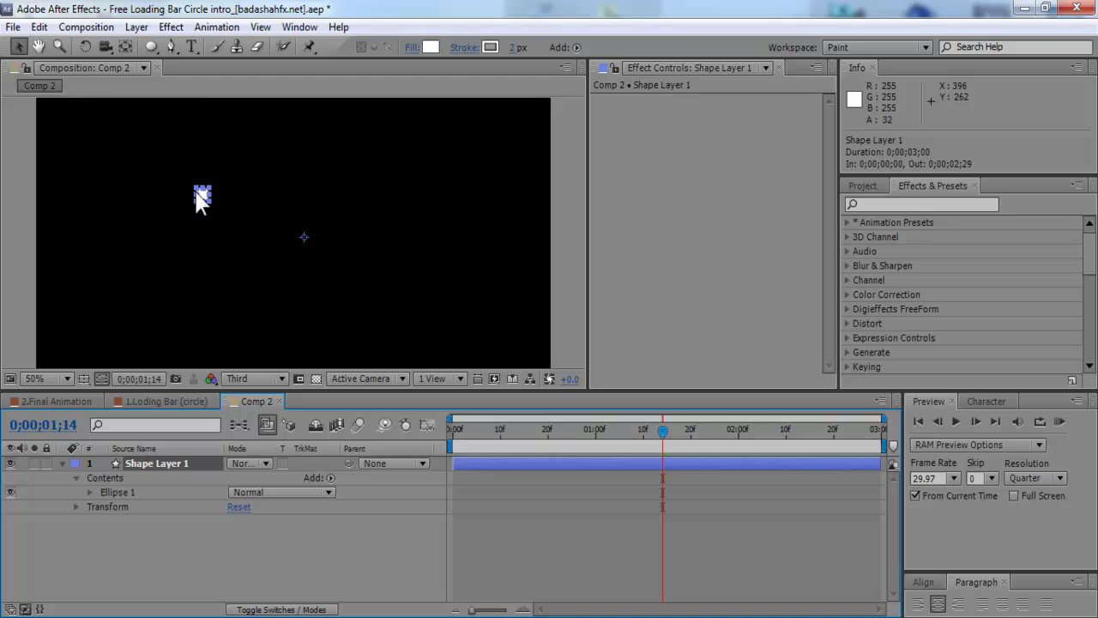
pyautogui.click(219, 225)
pyautogui.click(201, 199)
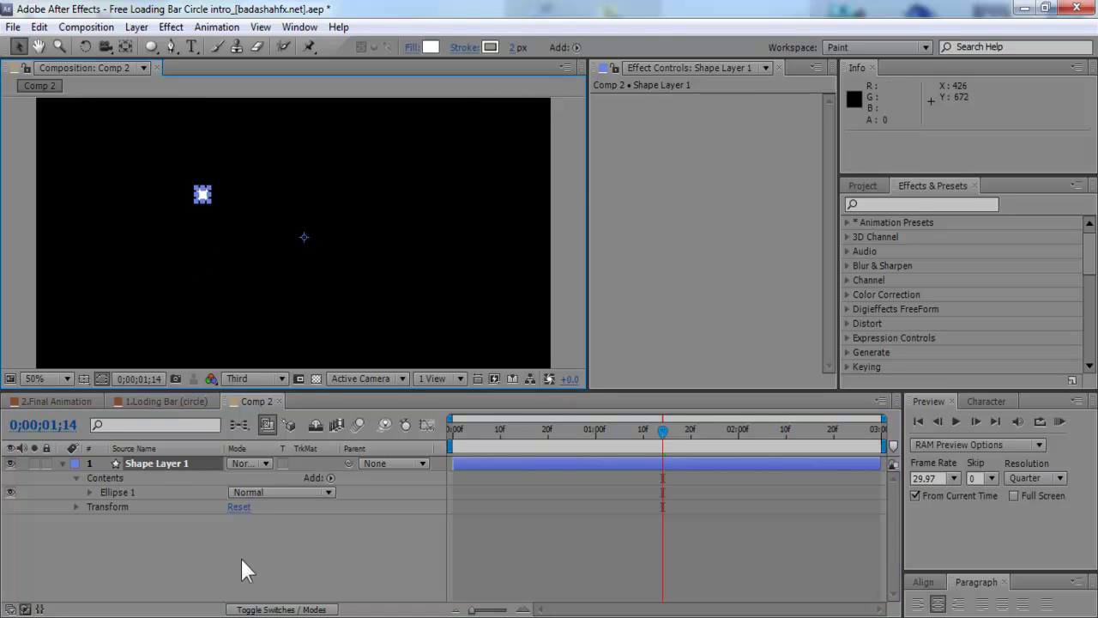
pyautogui.click(241, 564)
pyautogui.click(160, 461)
pyautogui.click(206, 225)
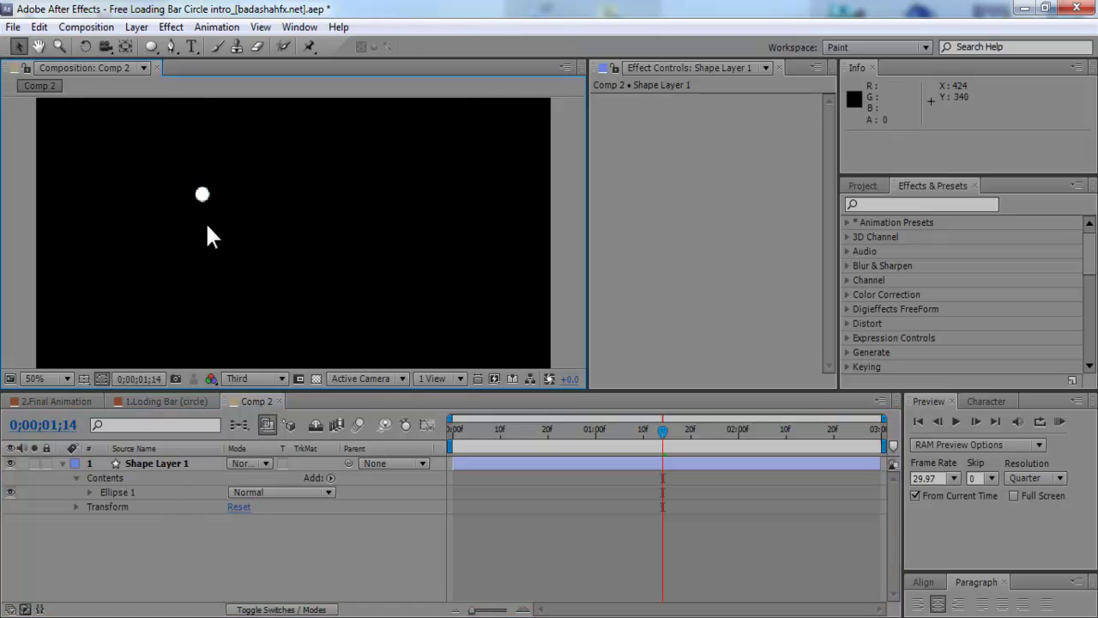
pyautogui.click(202, 199)
# Draw a second dot as Ellipse 2, then delete it so only Ellipse 1 remains
pyautogui.click(156, 47)
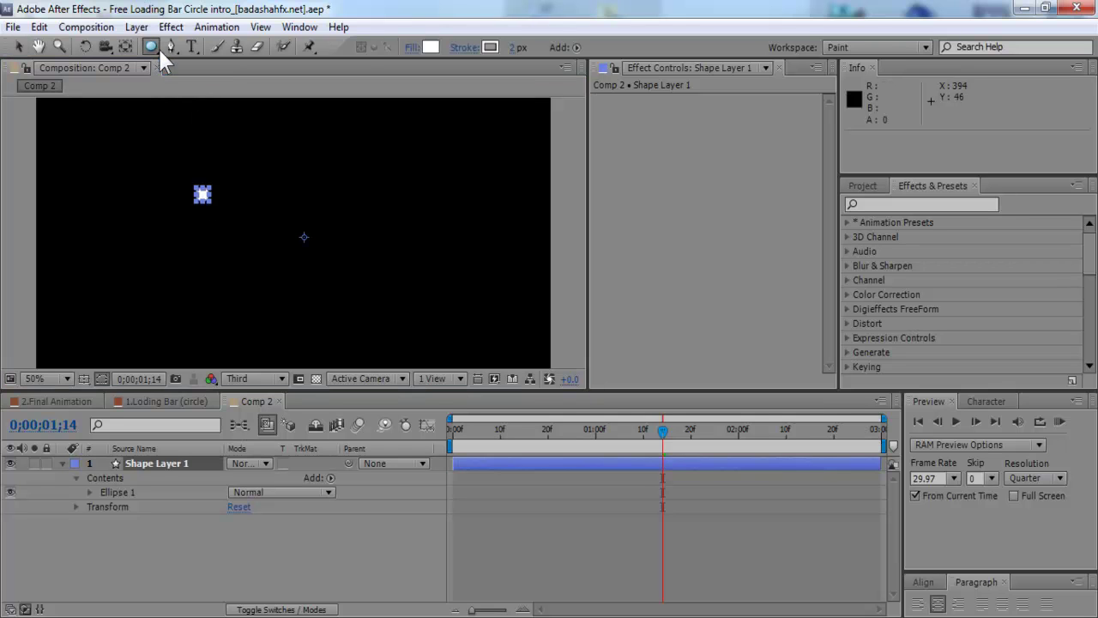
pyautogui.moveTo(387, 171)
pyautogui.mouseDown()
pyautogui.moveTo(403, 206)
pyautogui.moveTo(492, 307)
pyautogui.moveTo(420, 177)
pyautogui.moveTo(452, 238)
pyautogui.moveTo(390, 185)
pyautogui.mouseUp()
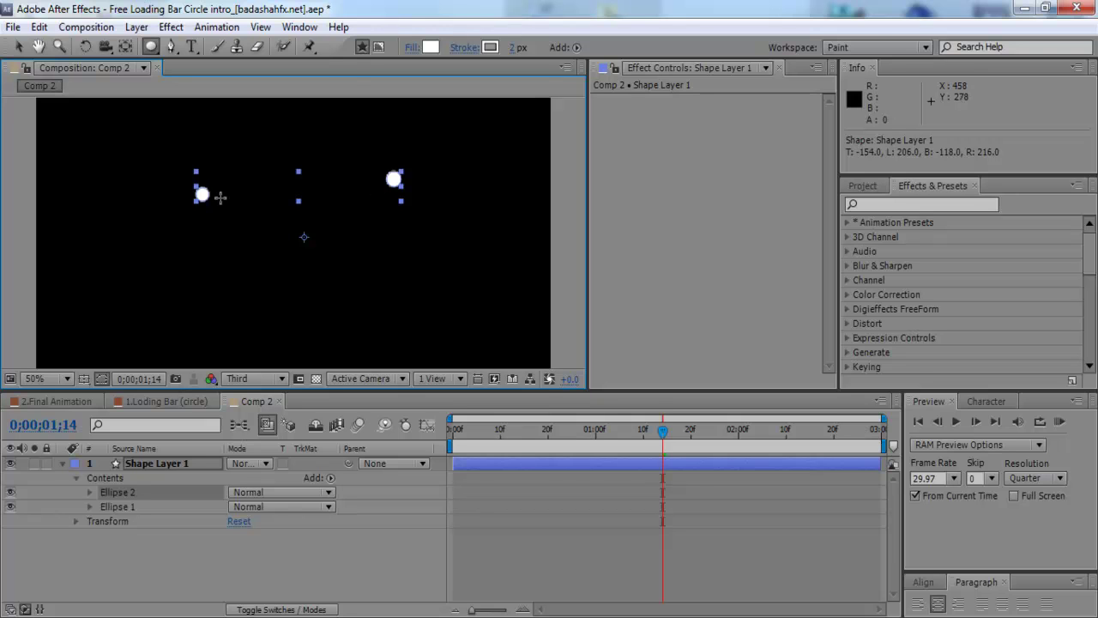
pyautogui.click(18, 47)
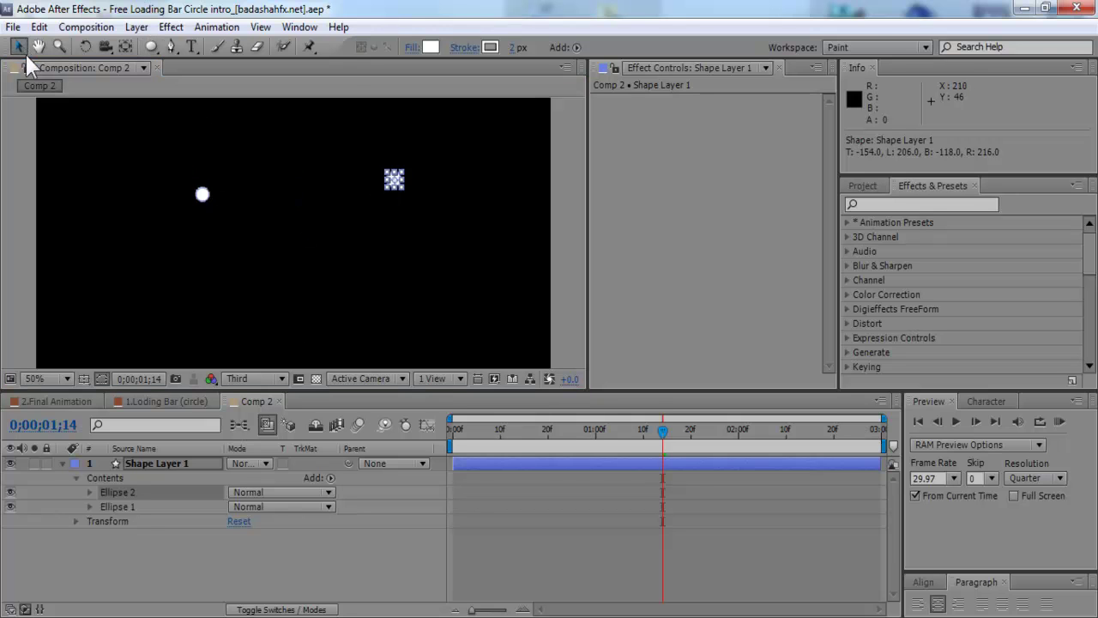
pyautogui.click(116, 545)
pyautogui.click(129, 506)
pyautogui.click(133, 481)
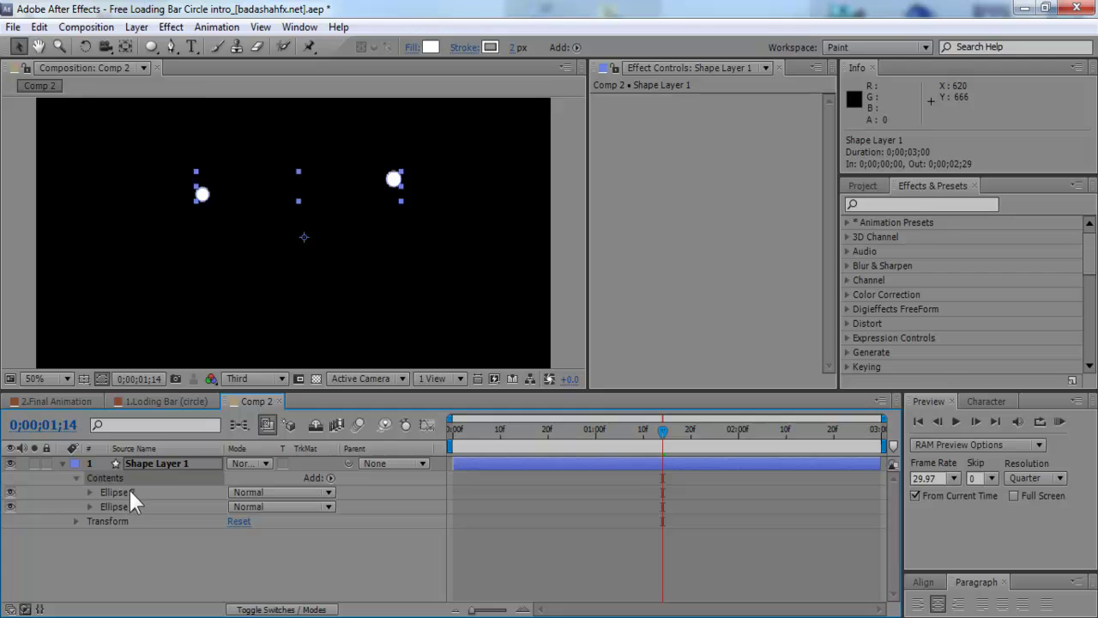
pyautogui.click(128, 488)
pyautogui.press('Delete')
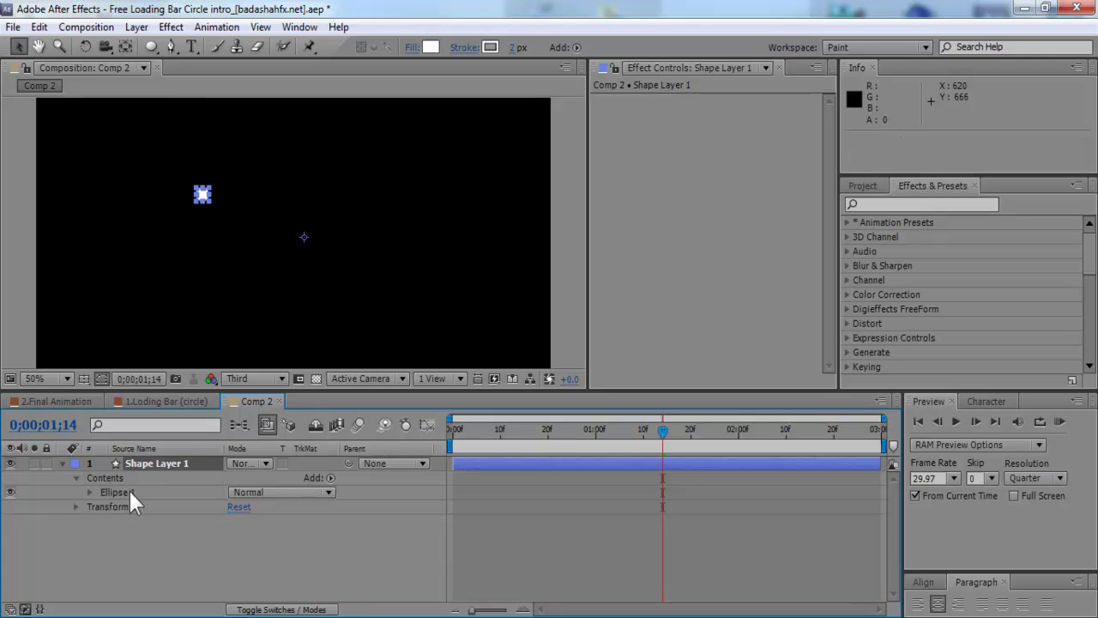
pyautogui.click(134, 538)
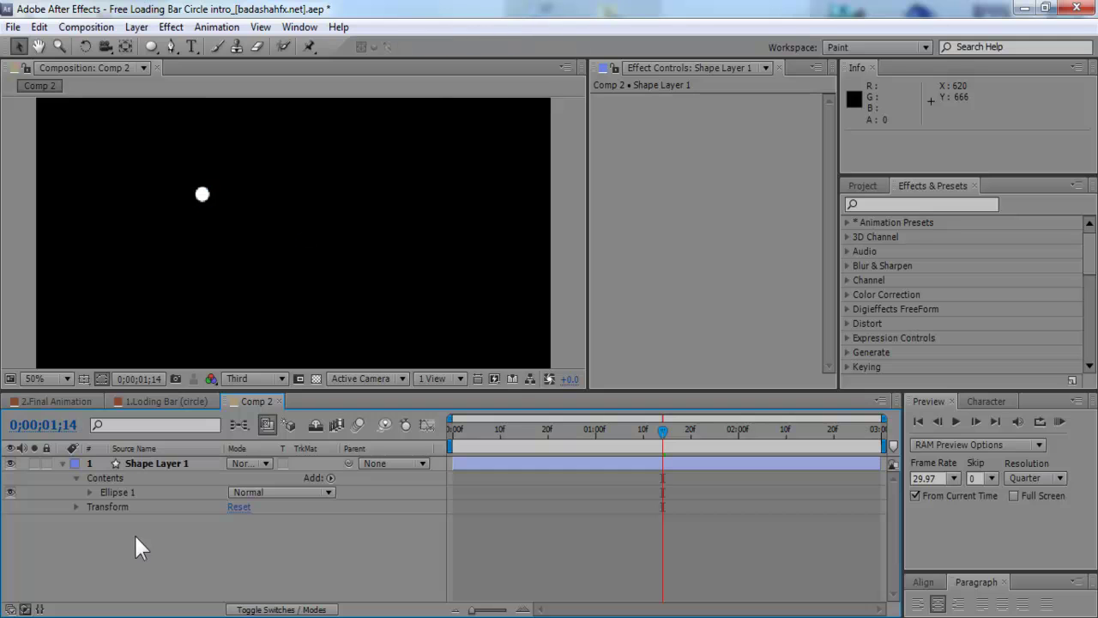
pyautogui.click(147, 463)
pyautogui.click(242, 526)
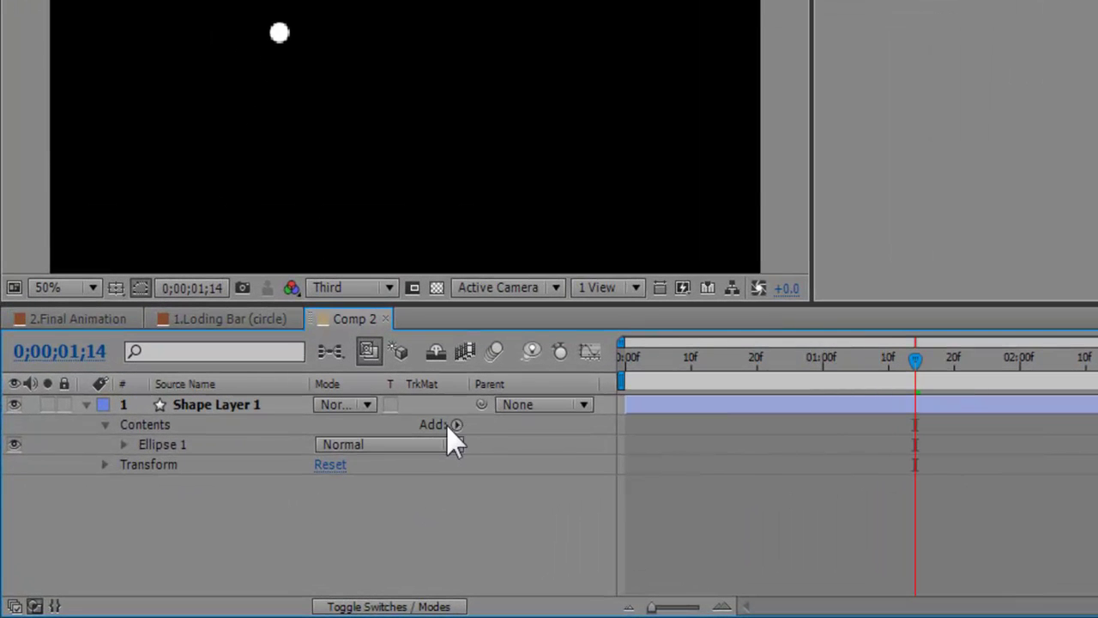
# Add a Repeater to Shape Layer 1 and set its Copies to 9
pyautogui.click(455, 425)
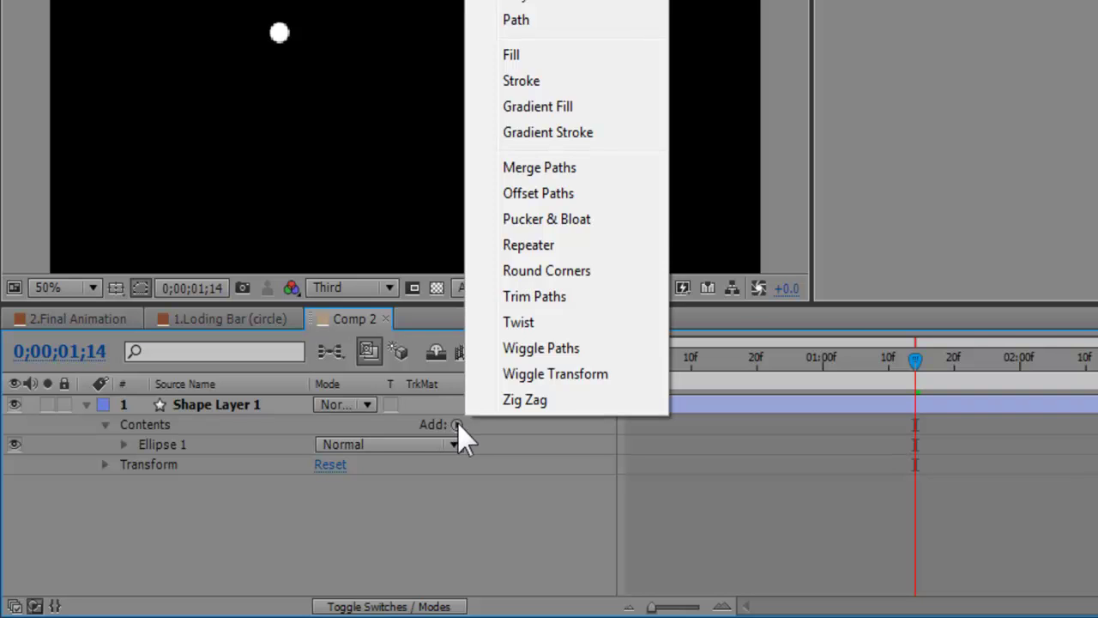
pyautogui.click(572, 250)
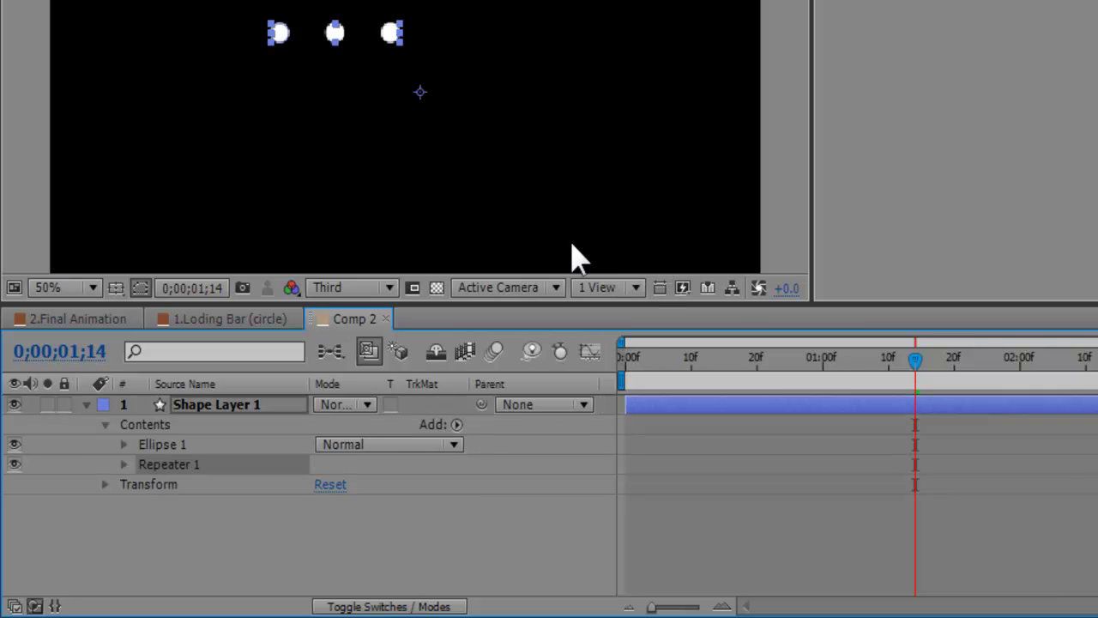
pyautogui.click(124, 464)
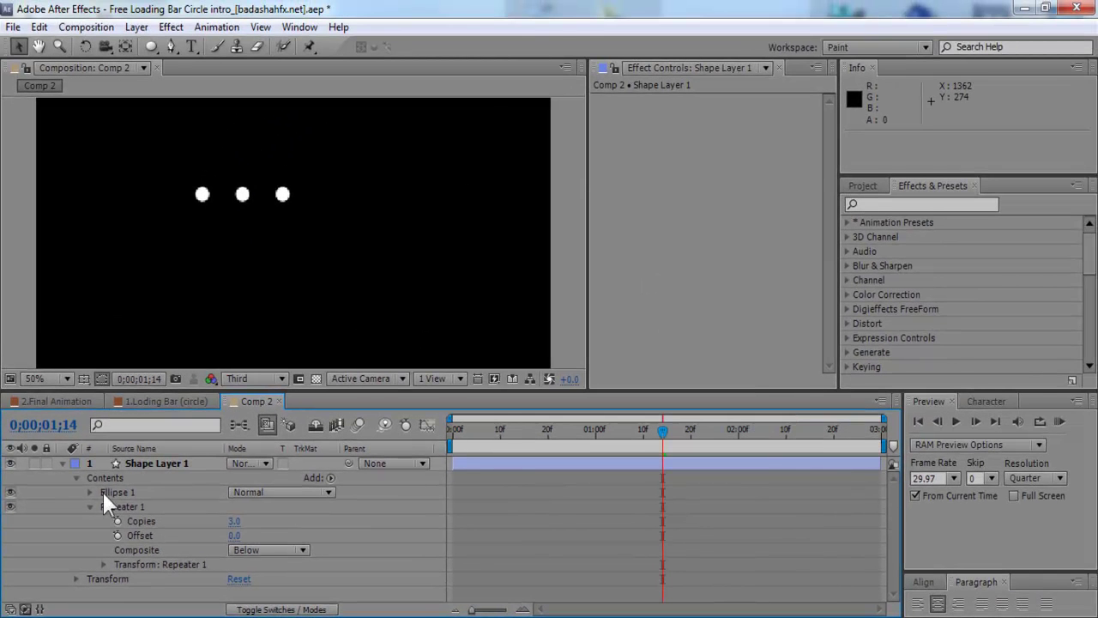
pyautogui.moveTo(241, 521)
pyautogui.mouseDown()
pyautogui.moveTo(262, 522)
pyautogui.moveTo(238, 532)
pyautogui.mouseUp()
pyautogui.click(237, 522)
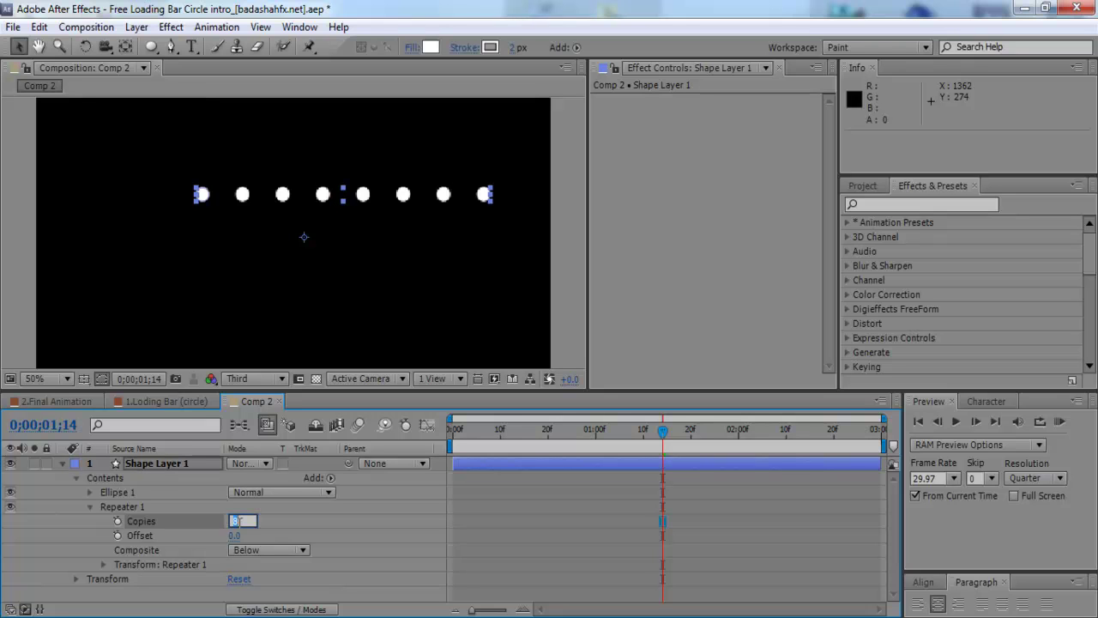
pyautogui.write('9')
pyautogui.press('Return')
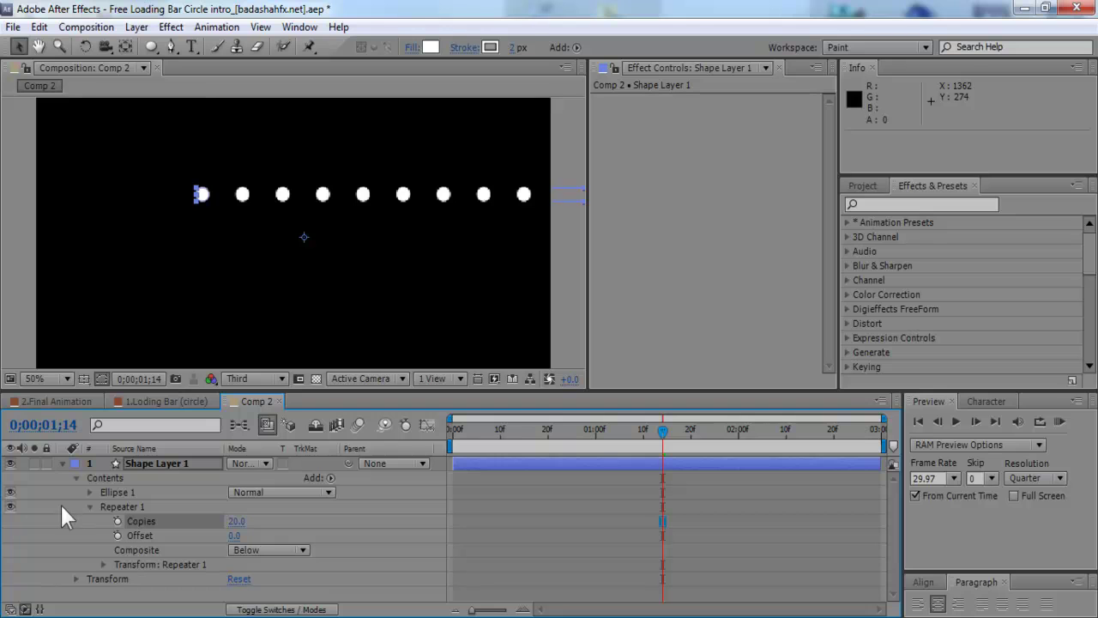
pyautogui.click(89, 506)
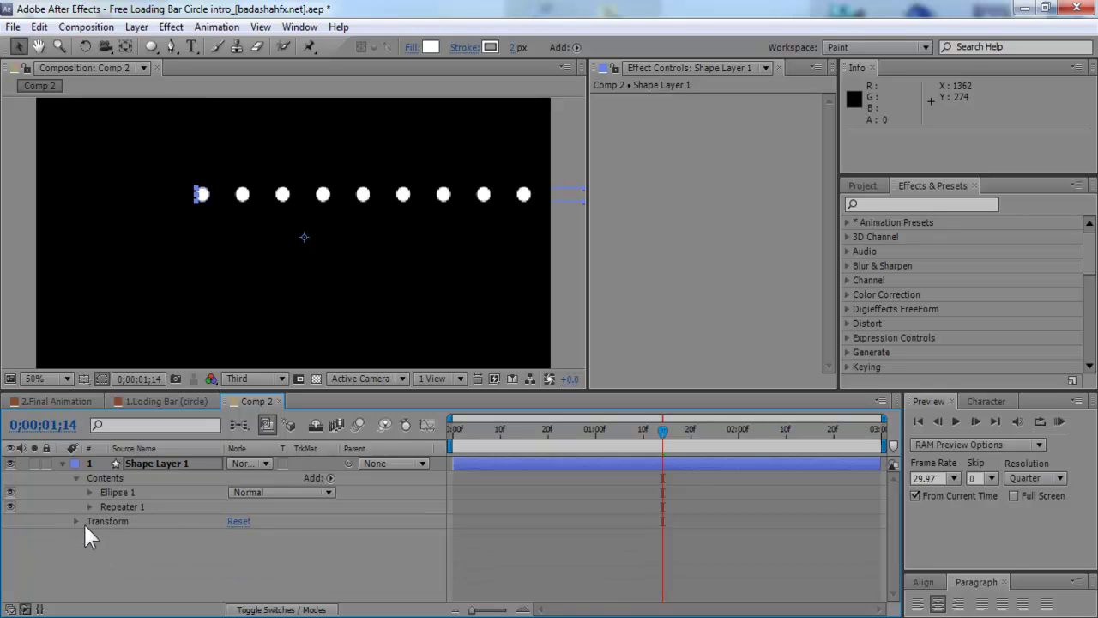
pyautogui.click(90, 507)
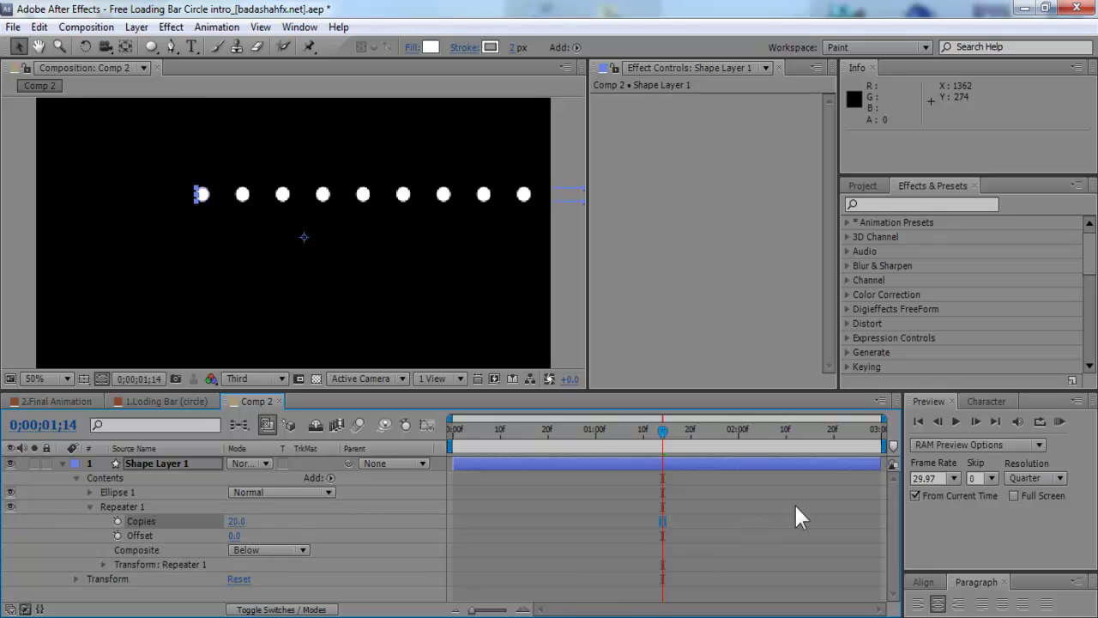
# Set the Transform: Repeater 1 Position offset to 0 so all copies overlap
pyautogui.click(103, 563)
pyautogui.moveTo(895, 538); pyautogui.dragTo(897, 554)
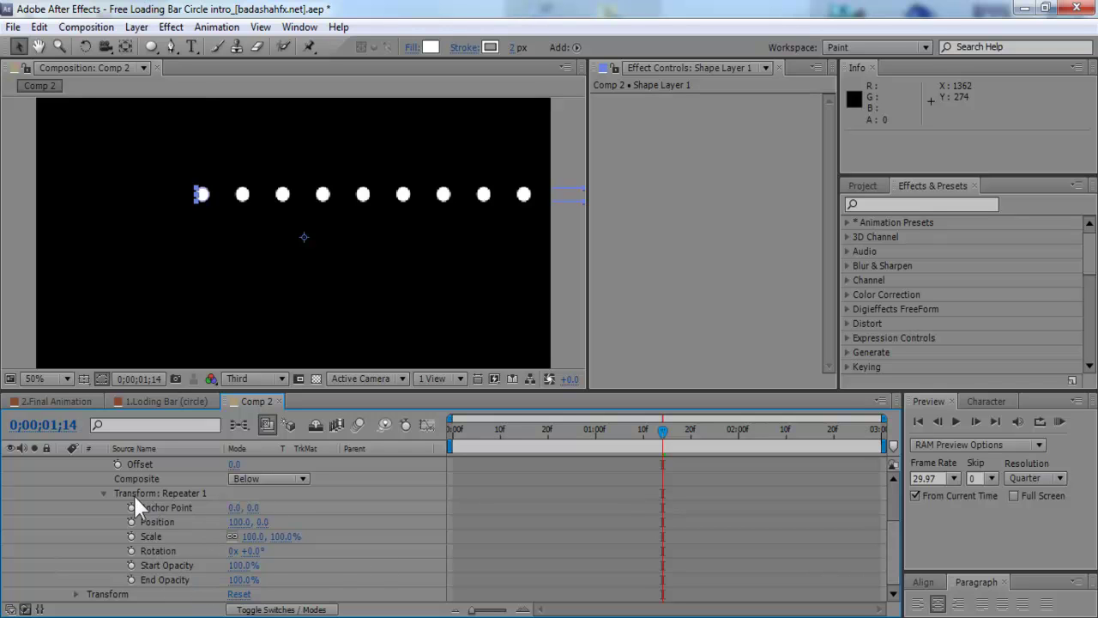
pyautogui.click(205, 493)
pyautogui.click(116, 594)
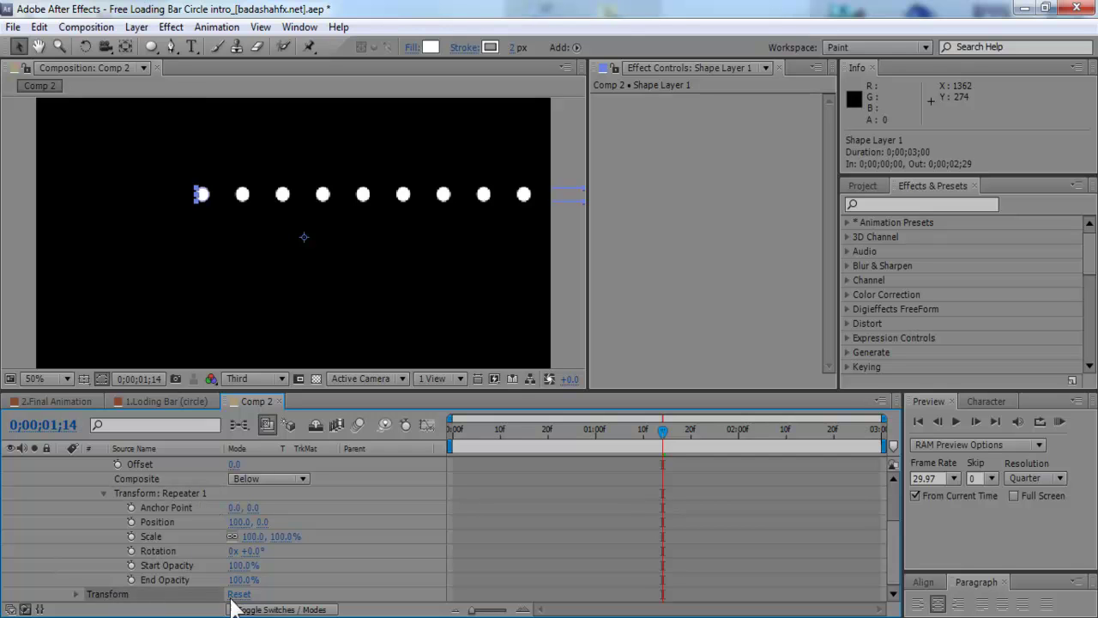
pyautogui.click(169, 480)
pyautogui.click(172, 493)
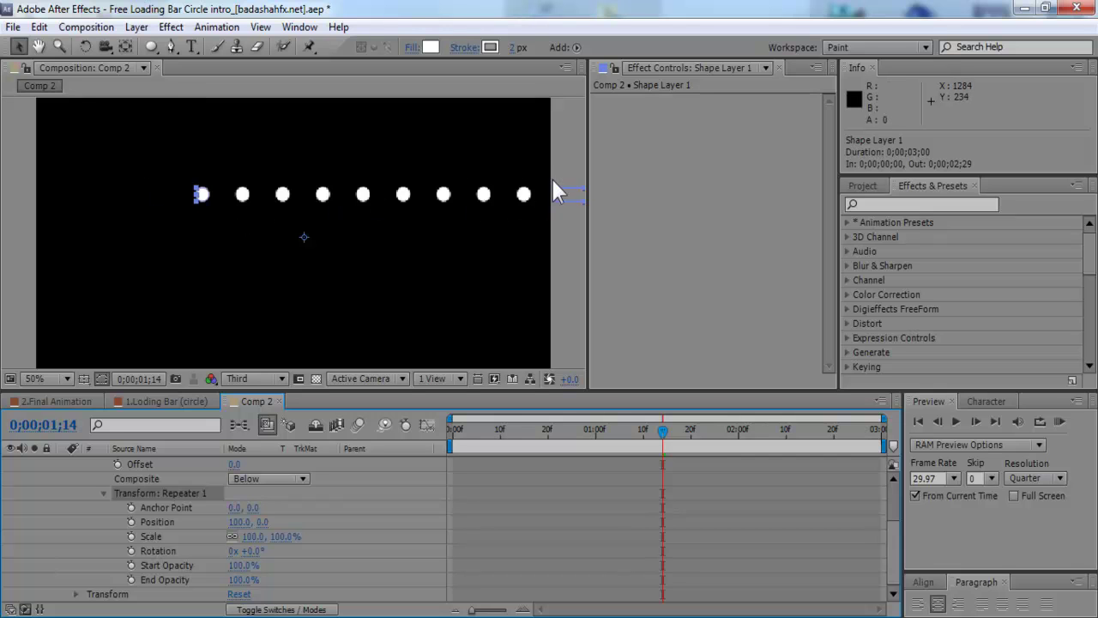
pyautogui.click(239, 522)
pyautogui.write('0')
pyautogui.press('Return')
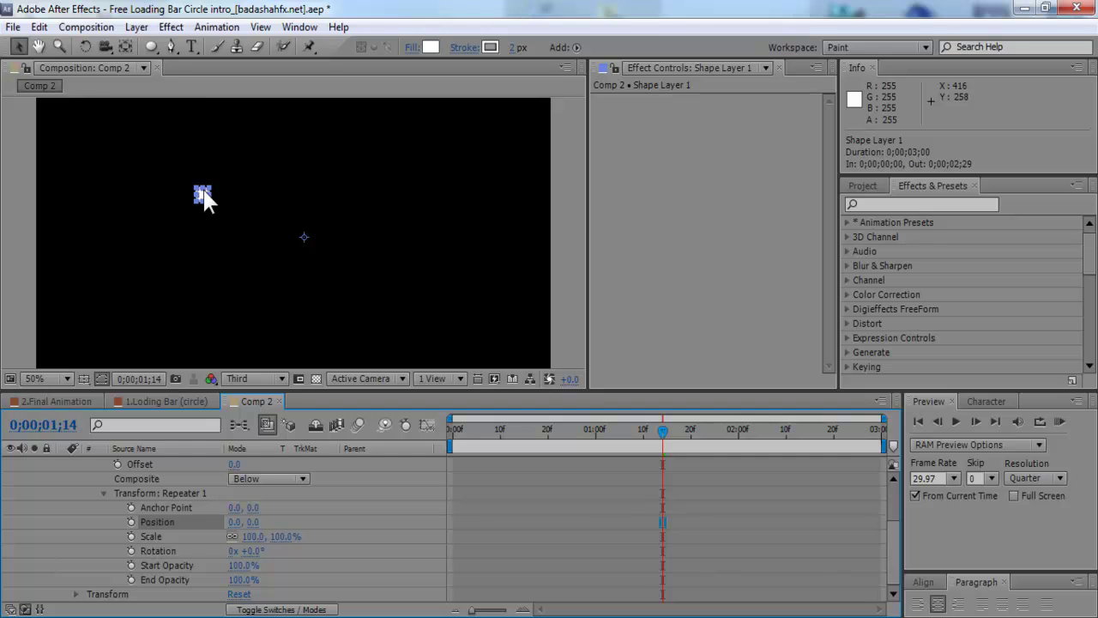
pyautogui.click(302, 240)
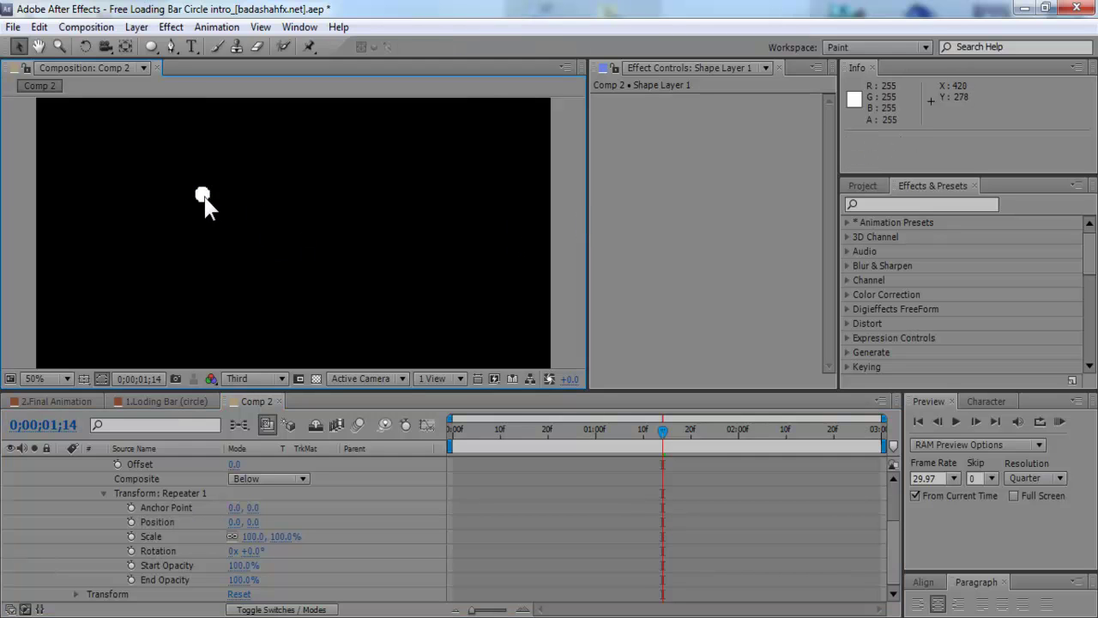
# Scrub the Repeater 1 Rotation up to 0x +15.0° to fan the dots into a ring
pyautogui.click(562, 234)
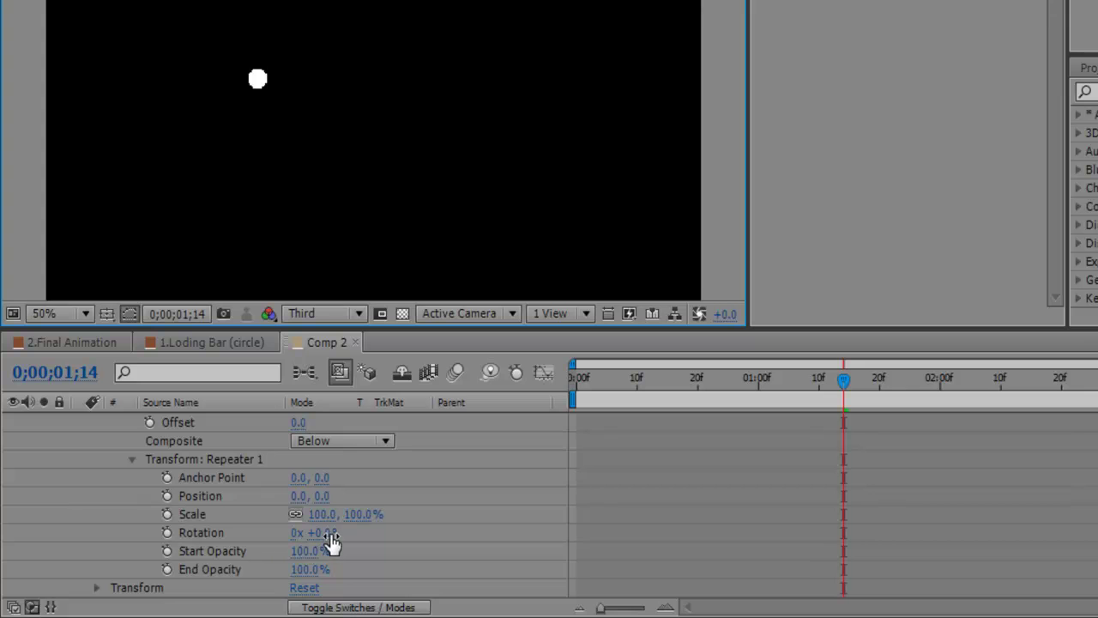
pyautogui.click(209, 532)
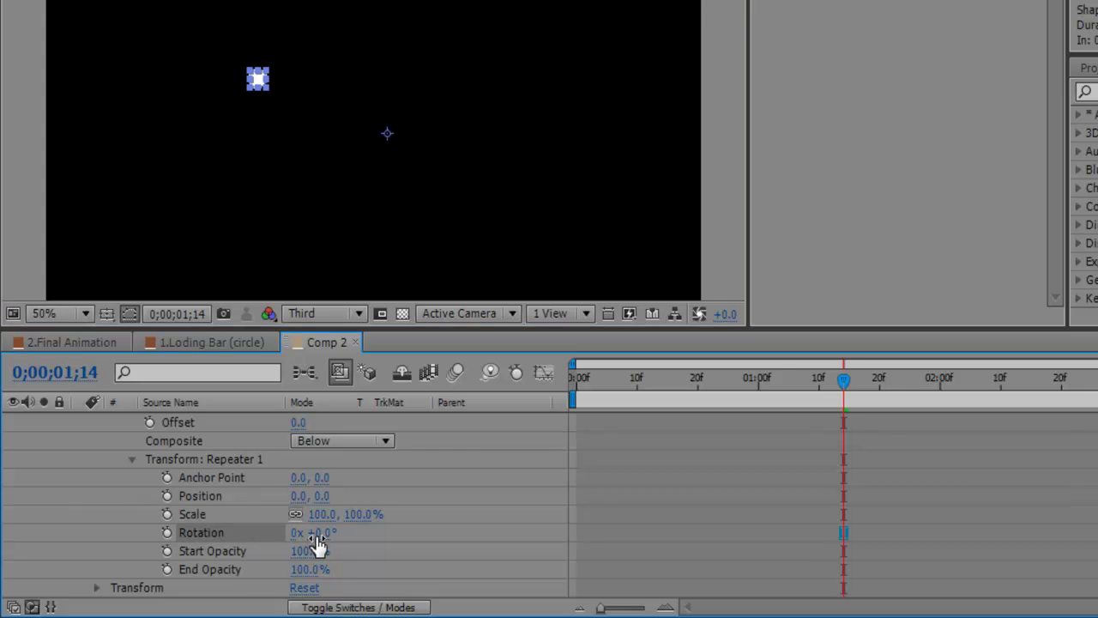
pyautogui.moveTo(316, 532); pyautogui.dragTo(284, 547)
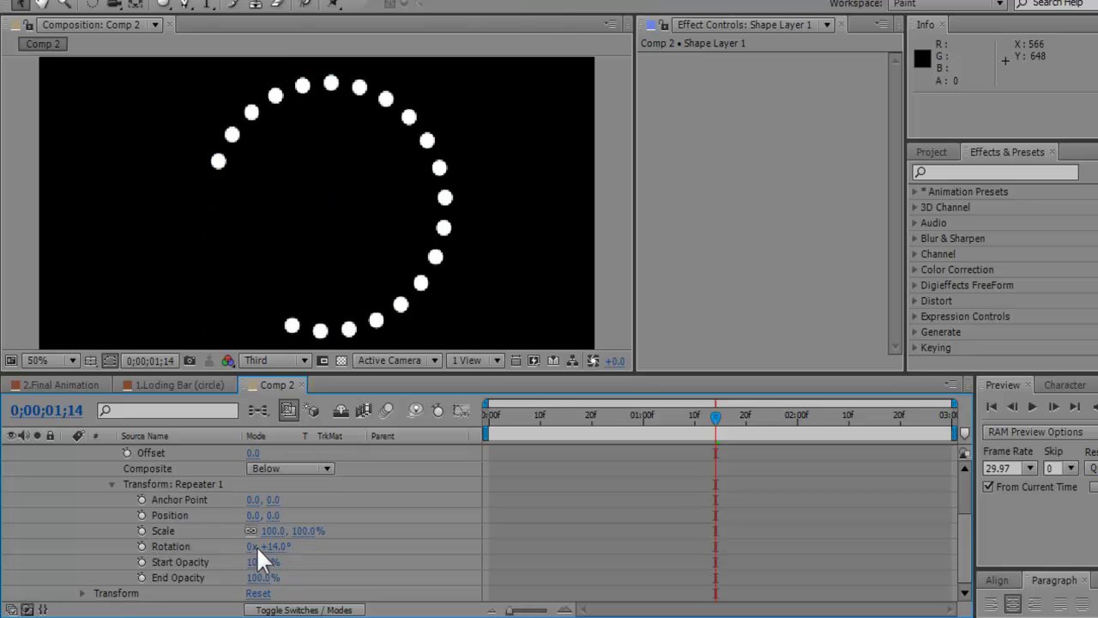
pyautogui.moveTo(262, 546); pyautogui.dragTo(267, 546)
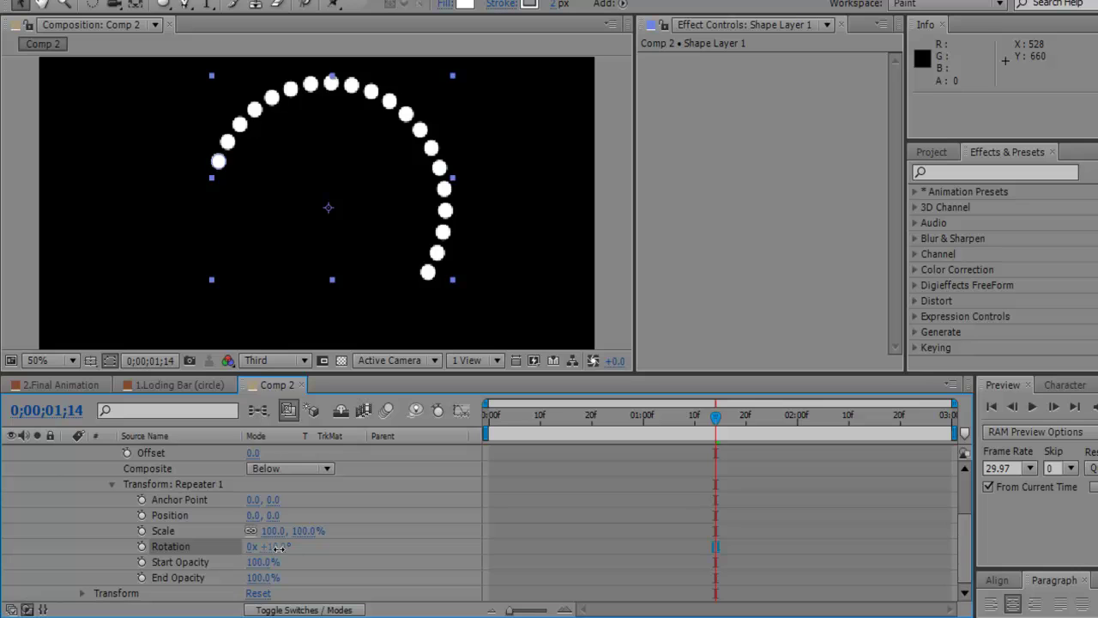
pyautogui.moveTo(279, 546); pyautogui.dragTo(283, 547)
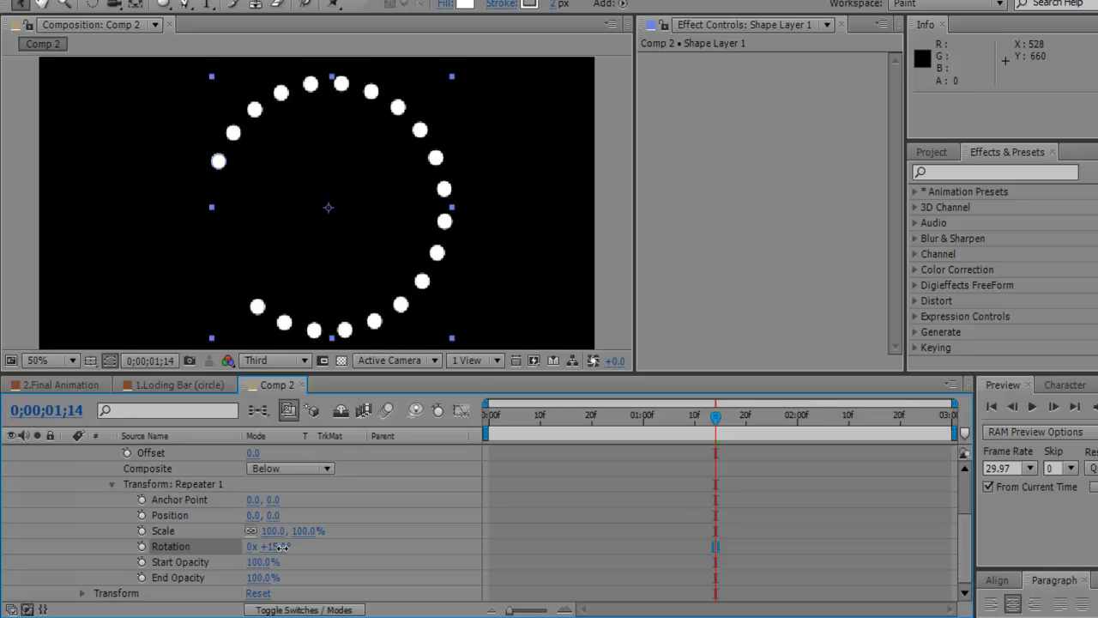
pyautogui.click(606, 281)
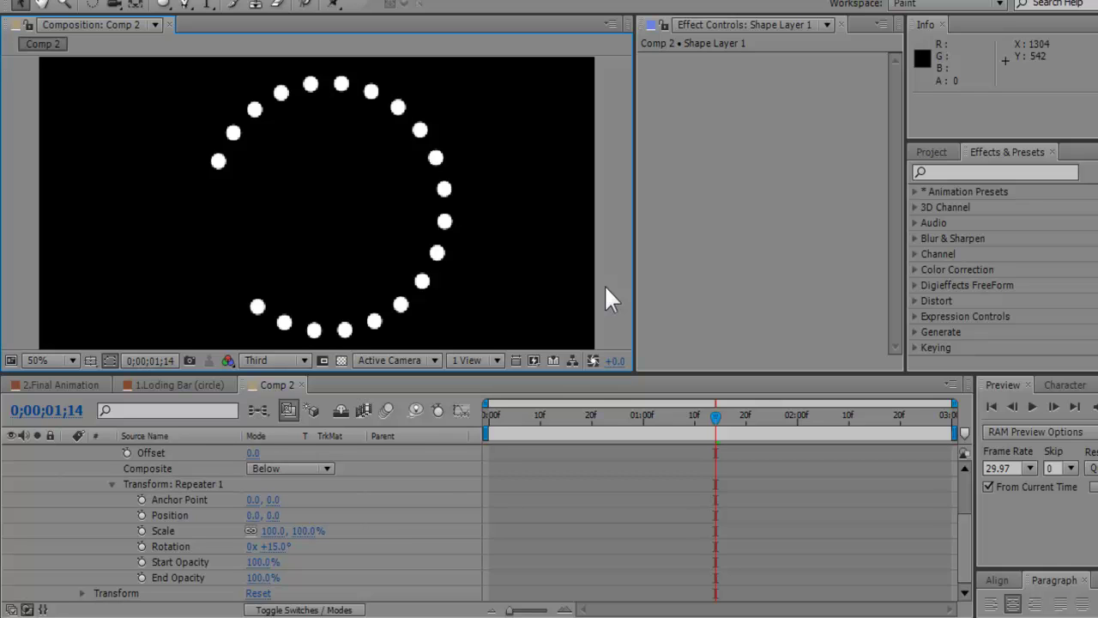
# Set Repeater 1 Copies to 25, then return the playhead to the start
pyautogui.scroll(3, 940, 503)
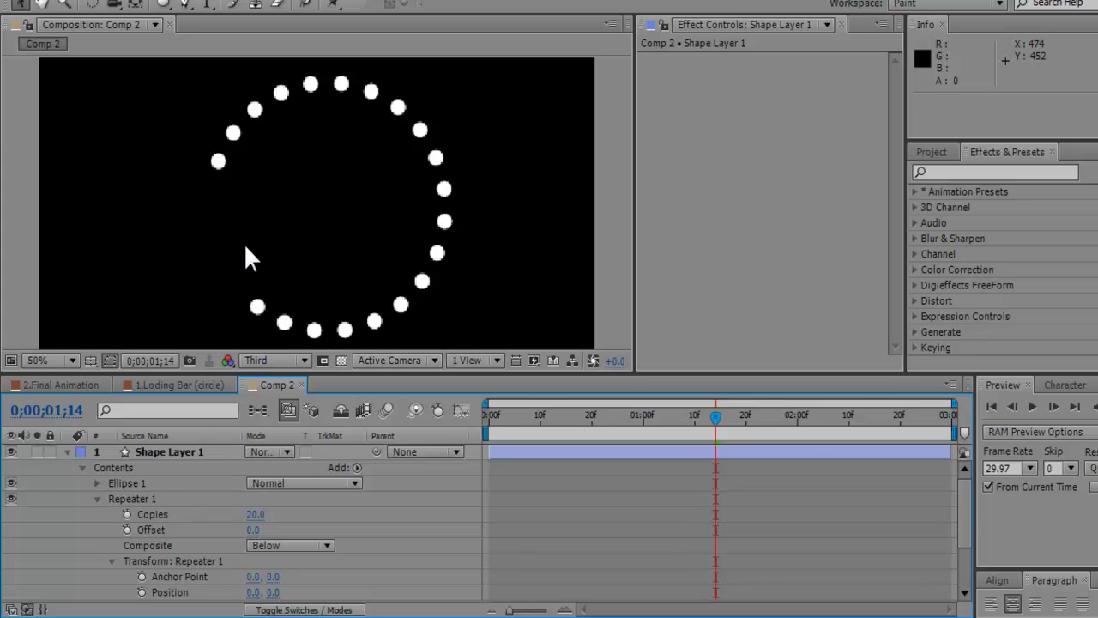
pyautogui.click(151, 514)
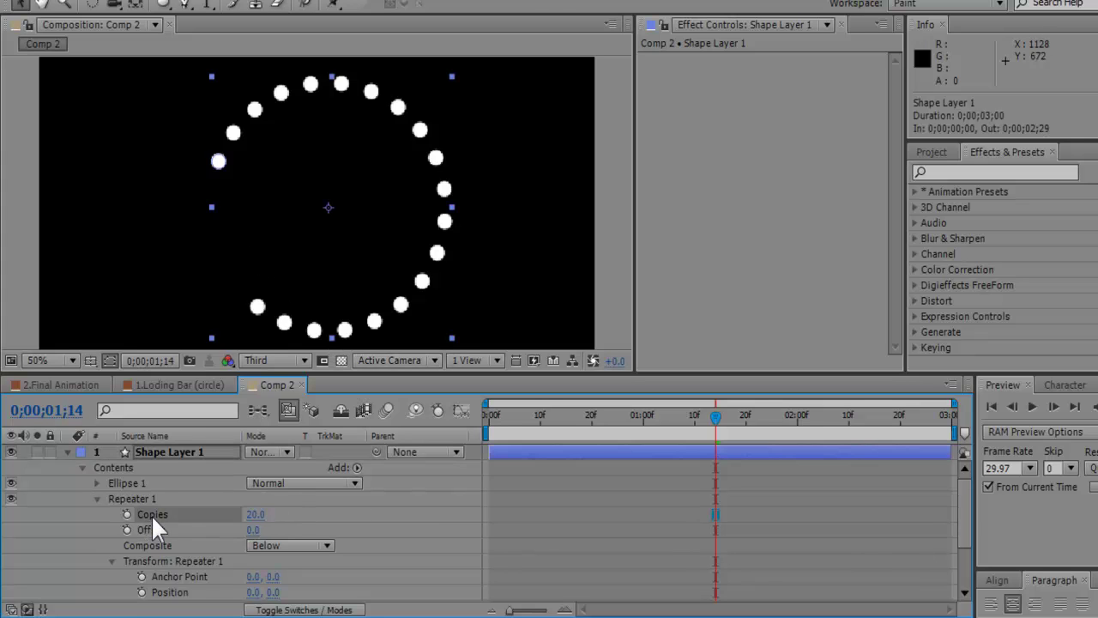
pyautogui.click(254, 513)
pyautogui.write('25')
pyautogui.press('Return')
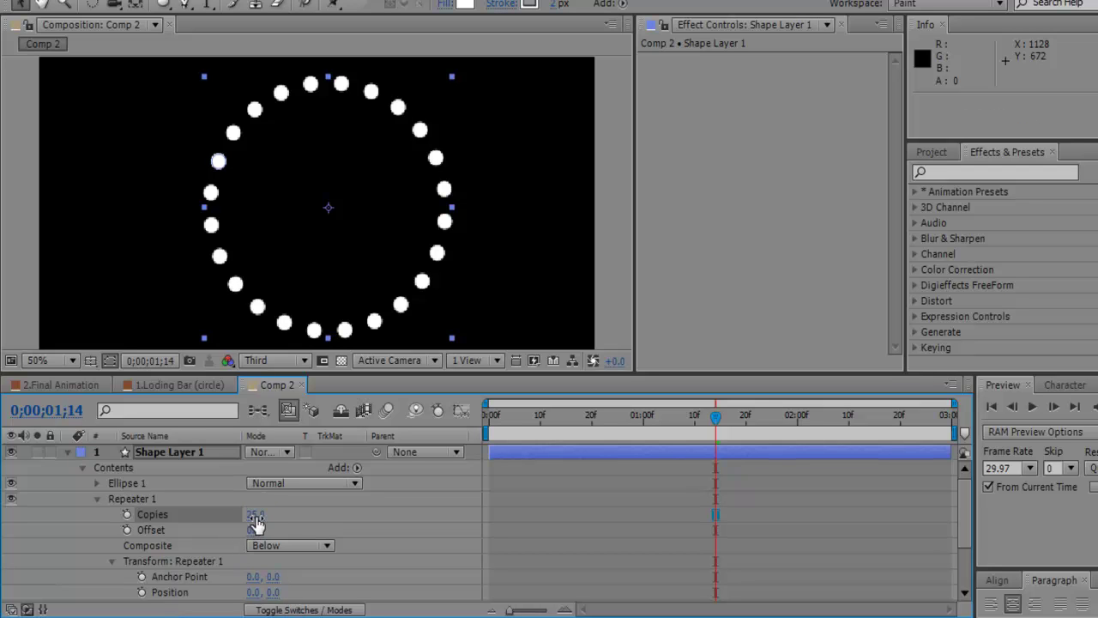
pyautogui.click(502, 256)
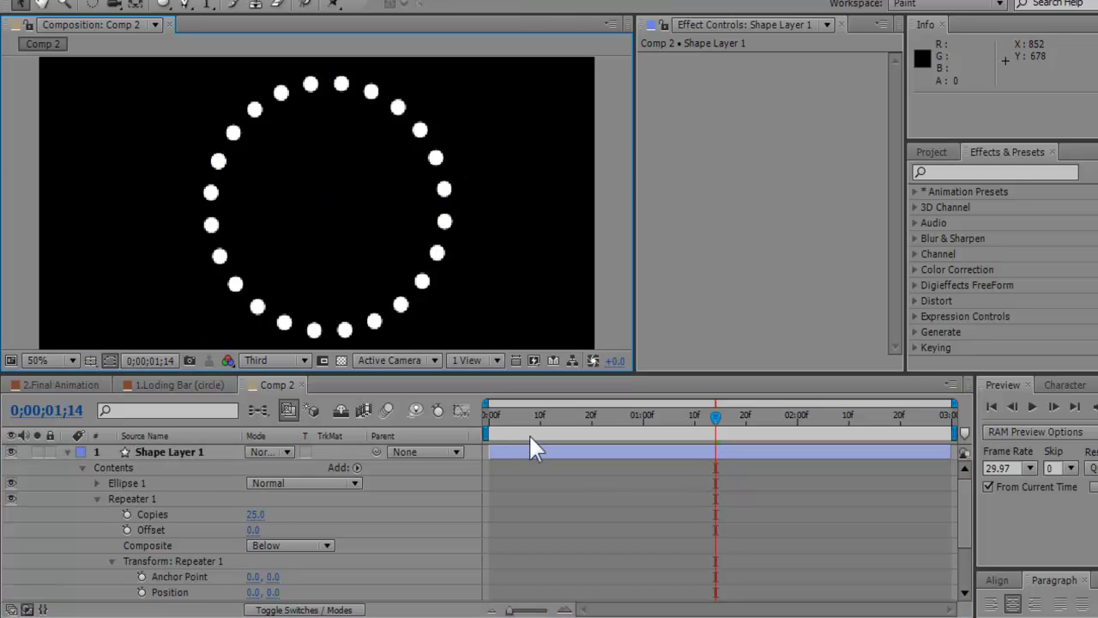
pyautogui.click(485, 420)
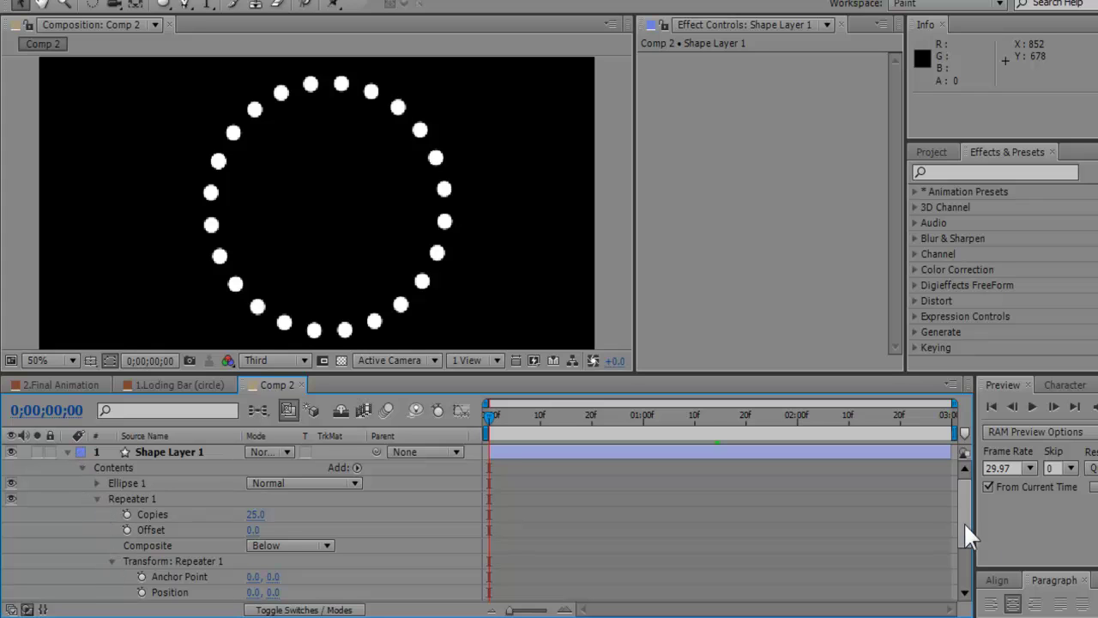
# Set a Copies keyframe of 25 at 0;00;01;10
pyautogui.scroll(-3, 965, 589)
pyautogui.click(171, 545)
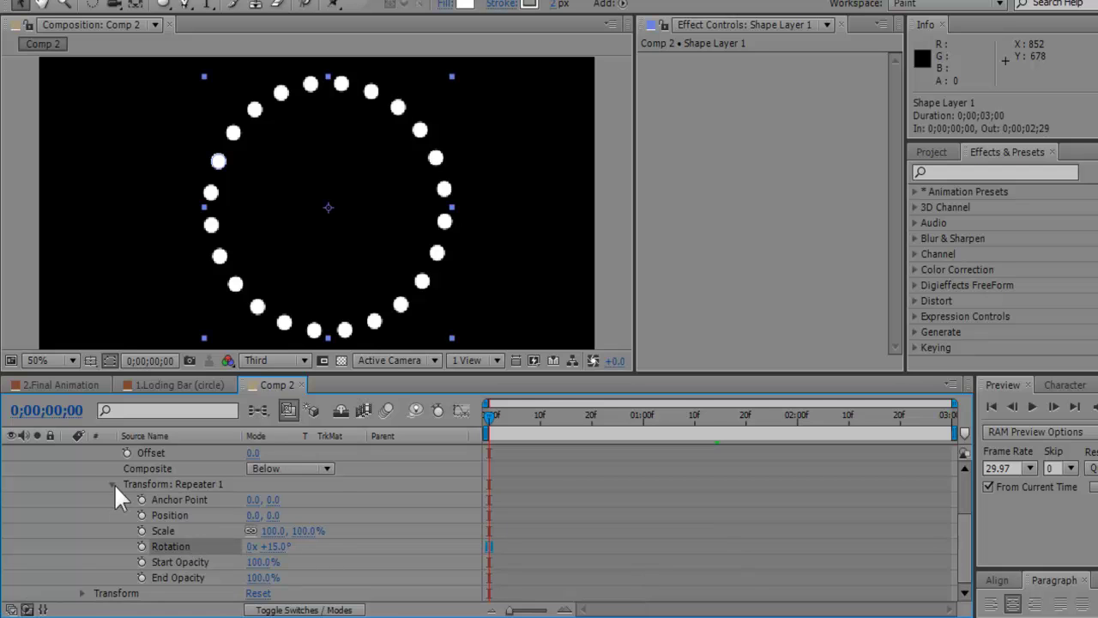
pyautogui.click(111, 484)
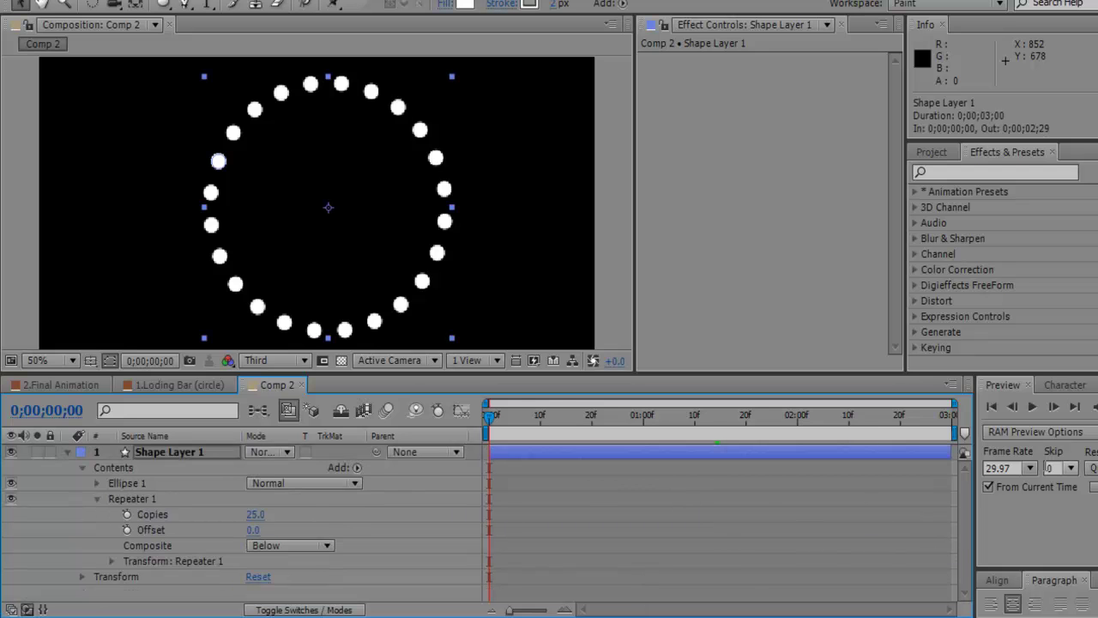
pyautogui.click(131, 498)
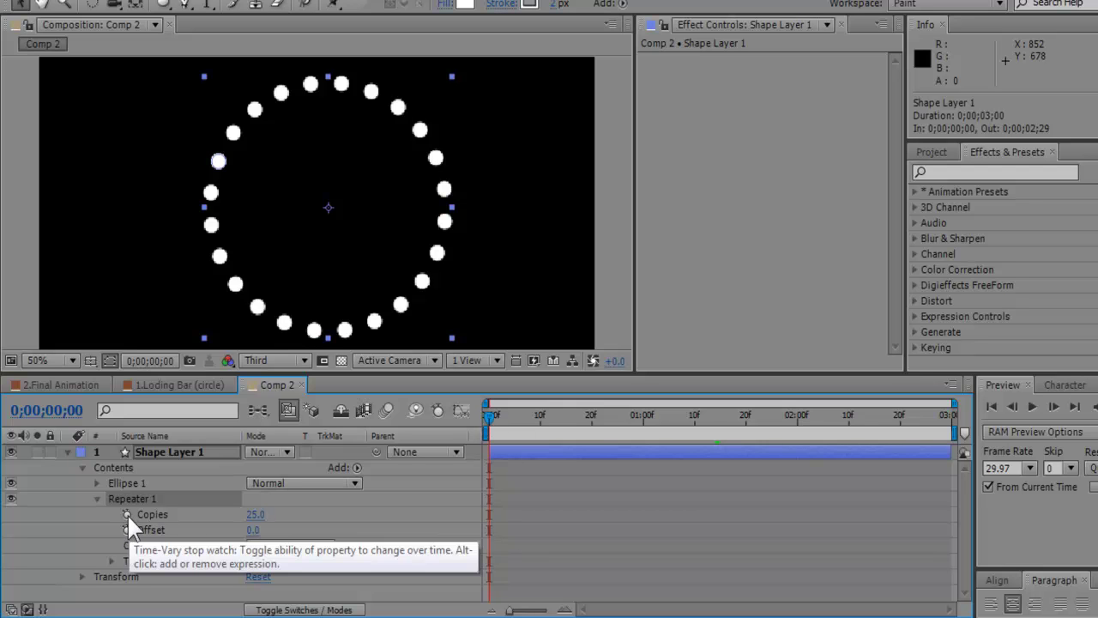
pyautogui.moveTo(533, 427); pyautogui.dragTo(701, 431)
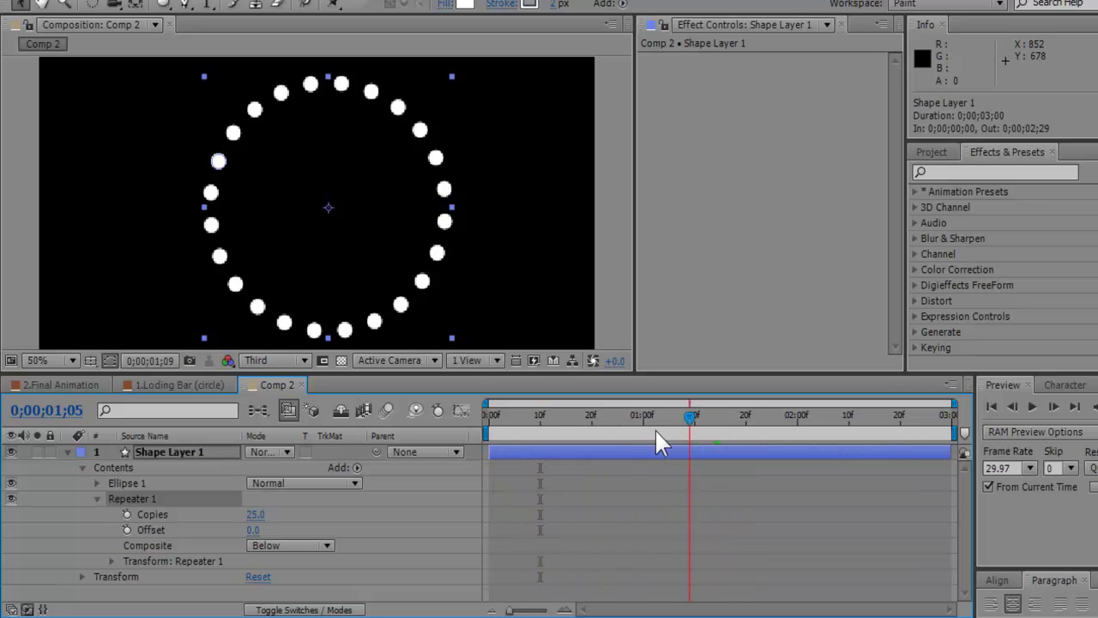
pyautogui.moveTo(642, 430); pyautogui.dragTo(694, 443)
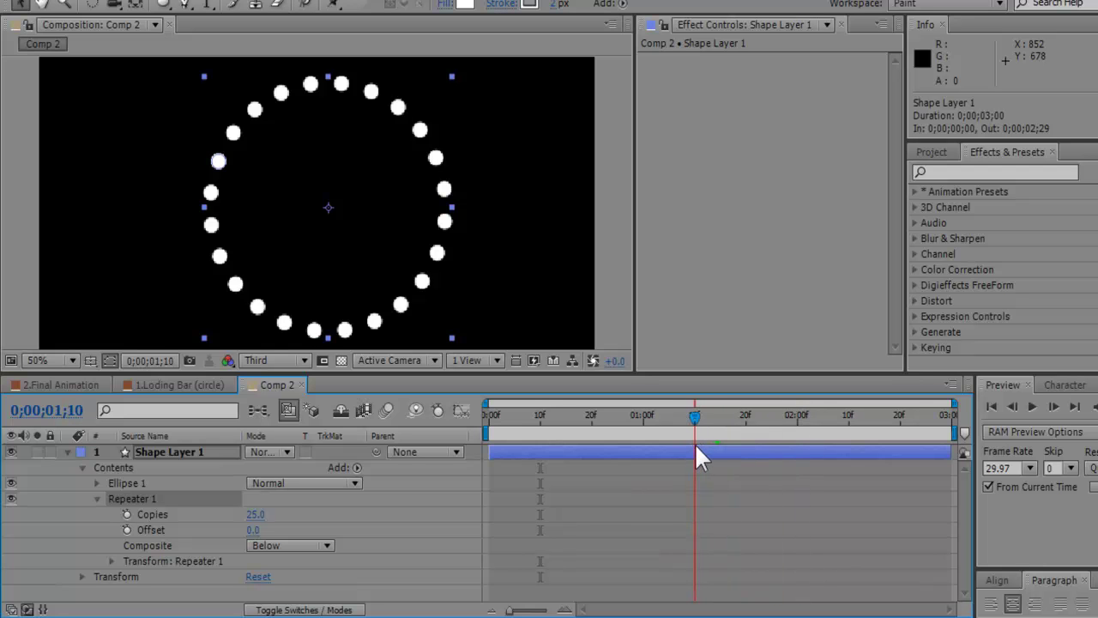
pyautogui.click(127, 513)
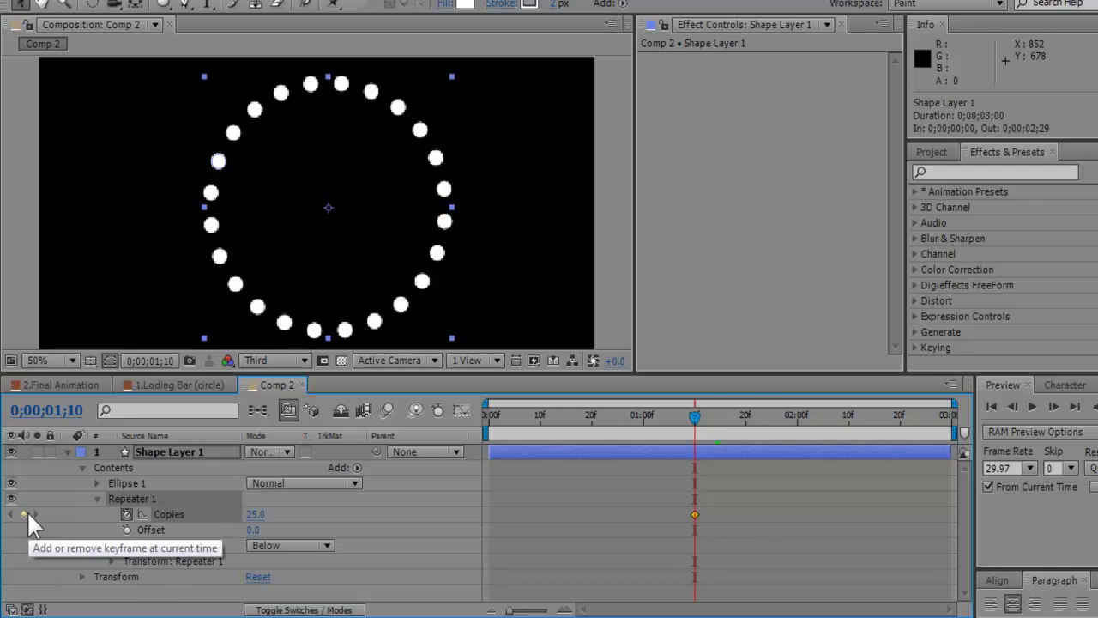
# Set Copies to 0 at the first frame and scrub to watch dots appear
pyautogui.moveTo(664, 417); pyautogui.dragTo(470, 433)
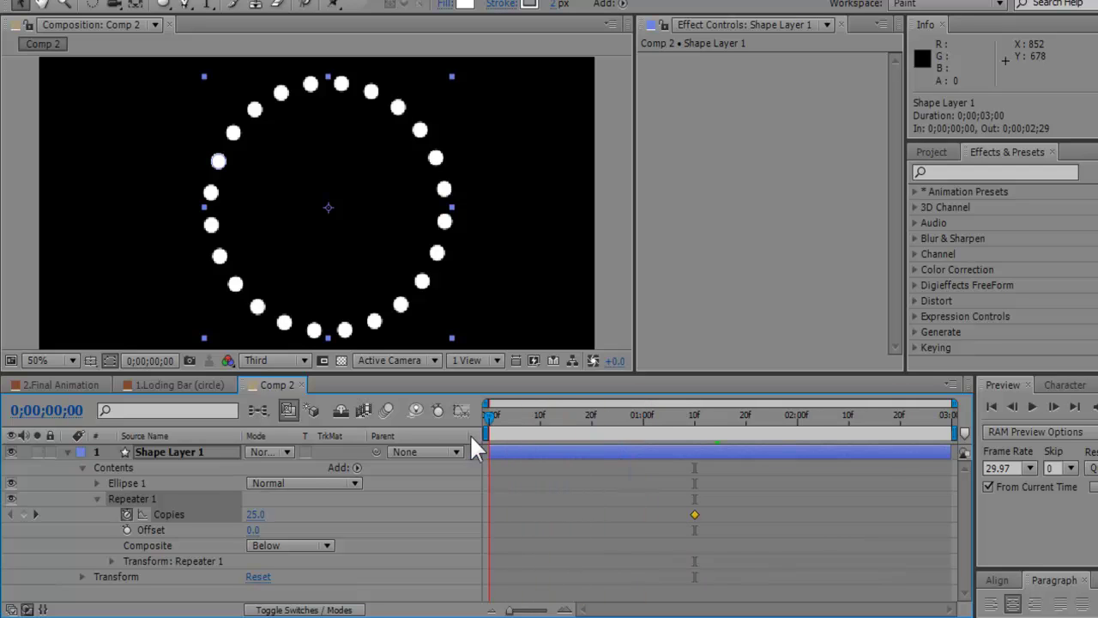
pyautogui.click(255, 513)
pyautogui.write('0')
pyautogui.press('Return')
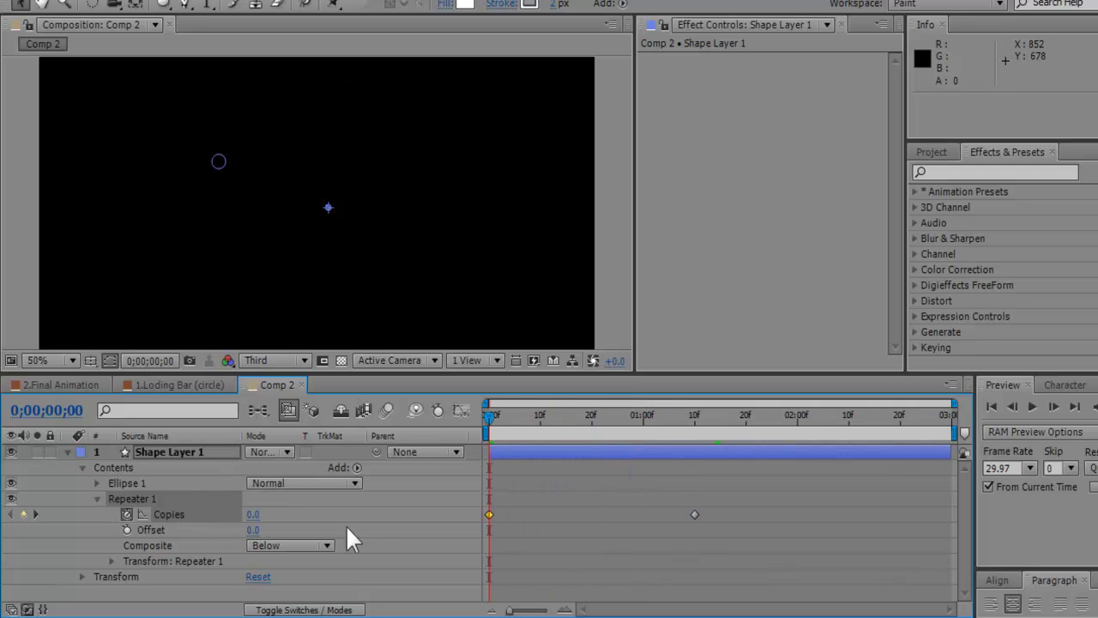
pyautogui.moveTo(489, 415)
pyautogui.mouseDown()
pyautogui.moveTo(693, 423)
pyautogui.moveTo(530, 433)
pyautogui.moveTo(596, 431)
pyautogui.mouseUp()
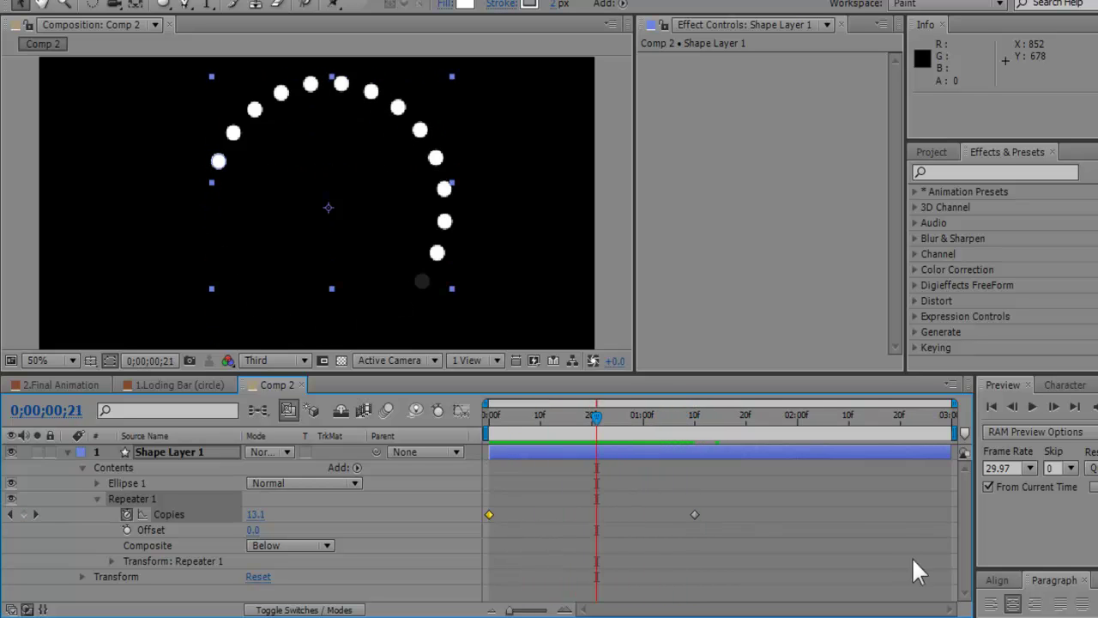
# Enter -15° as the Repeater 1 Rotation and scrub the timeline to preview
pyautogui.click(110, 561)
pyautogui.click(163, 486)
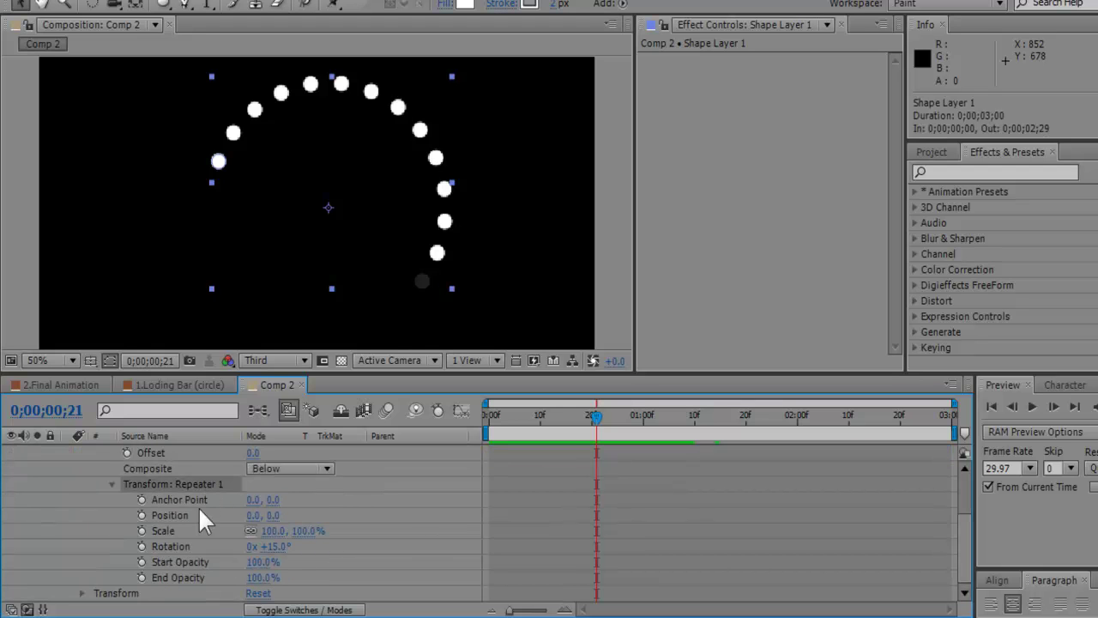
pyautogui.click(276, 546)
pyautogui.write('-15')
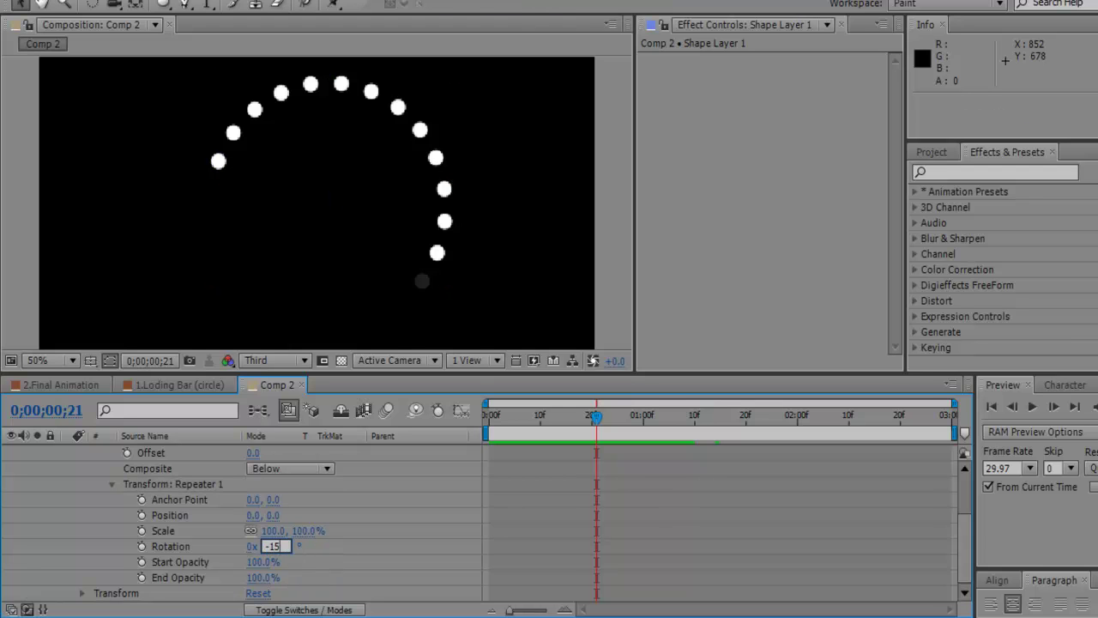
pyautogui.press('Return')
pyautogui.moveTo(529, 411); pyautogui.dragTo(784, 422)
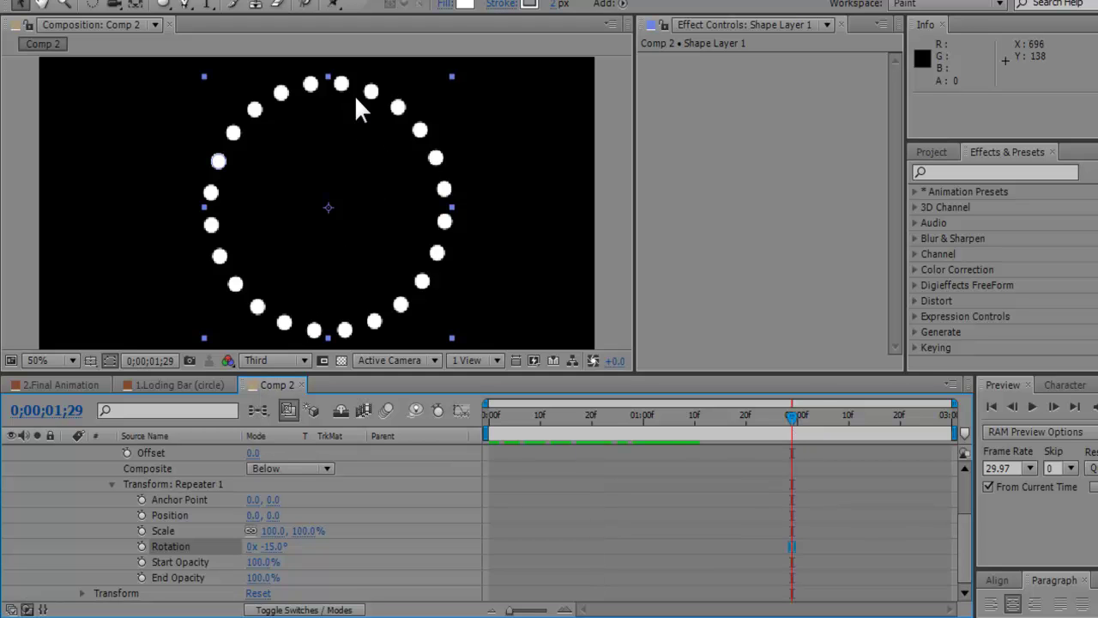
pyautogui.click(464, 6)
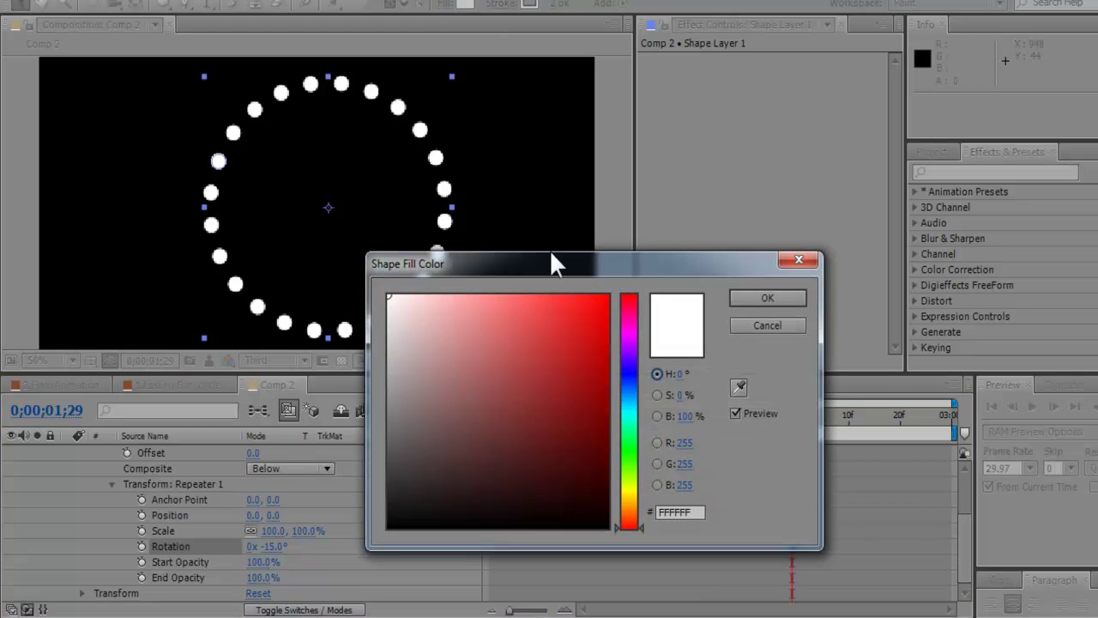
pyautogui.write('FF0000')
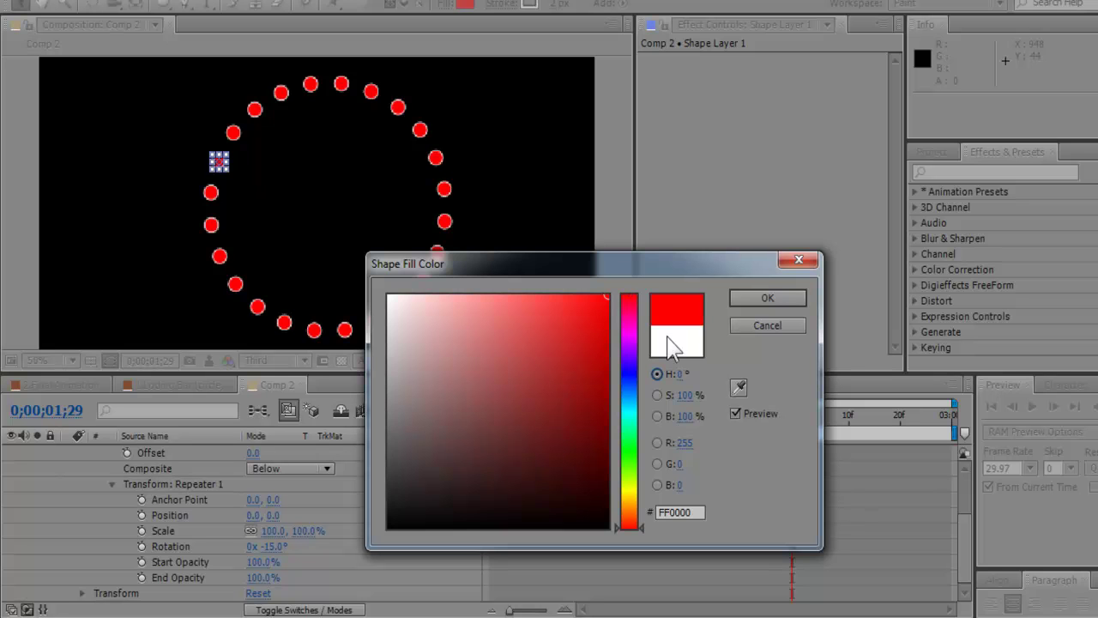
pyautogui.click(743, 327)
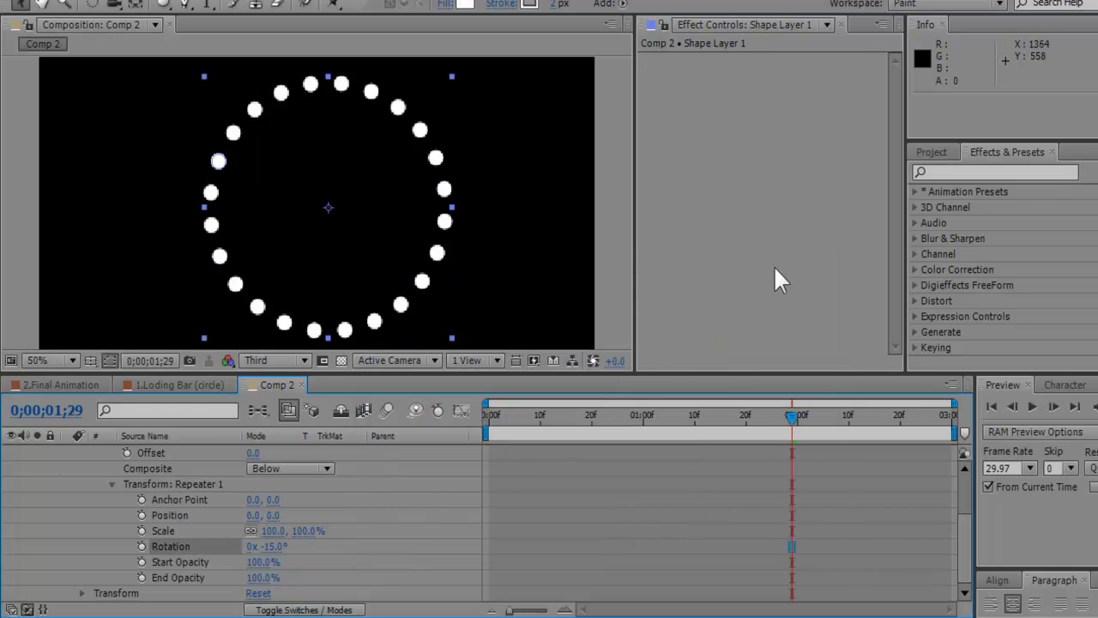
# Apply the Fill effect to the dot layer, testing its All Masks and Invert options
pyautogui.click(1024, 173)
pyautogui.write('fill')
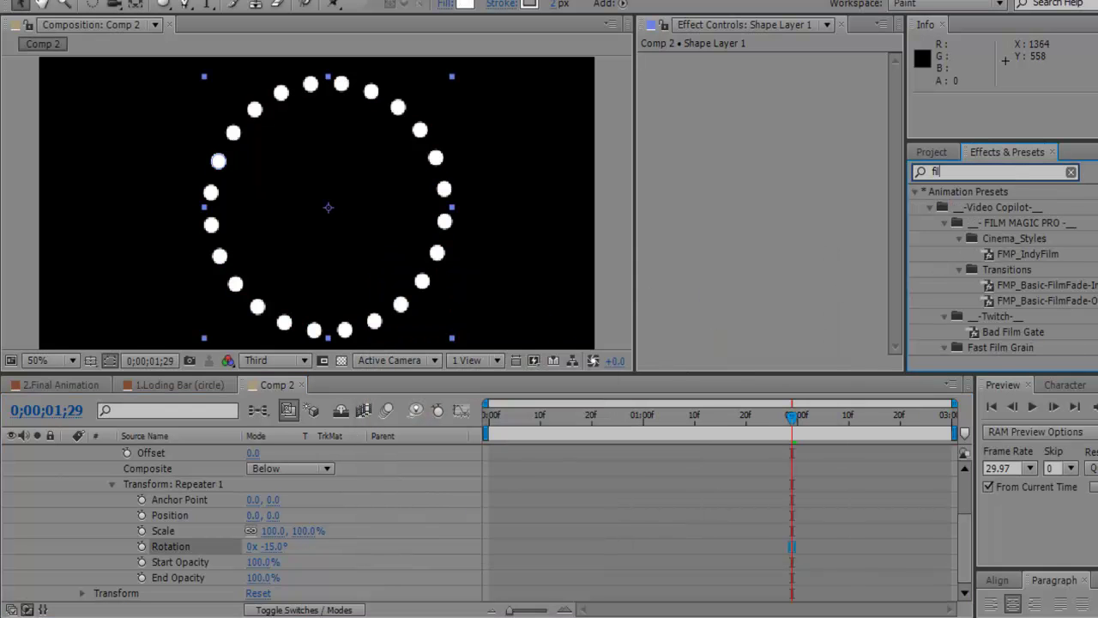
pyautogui.click(963, 288)
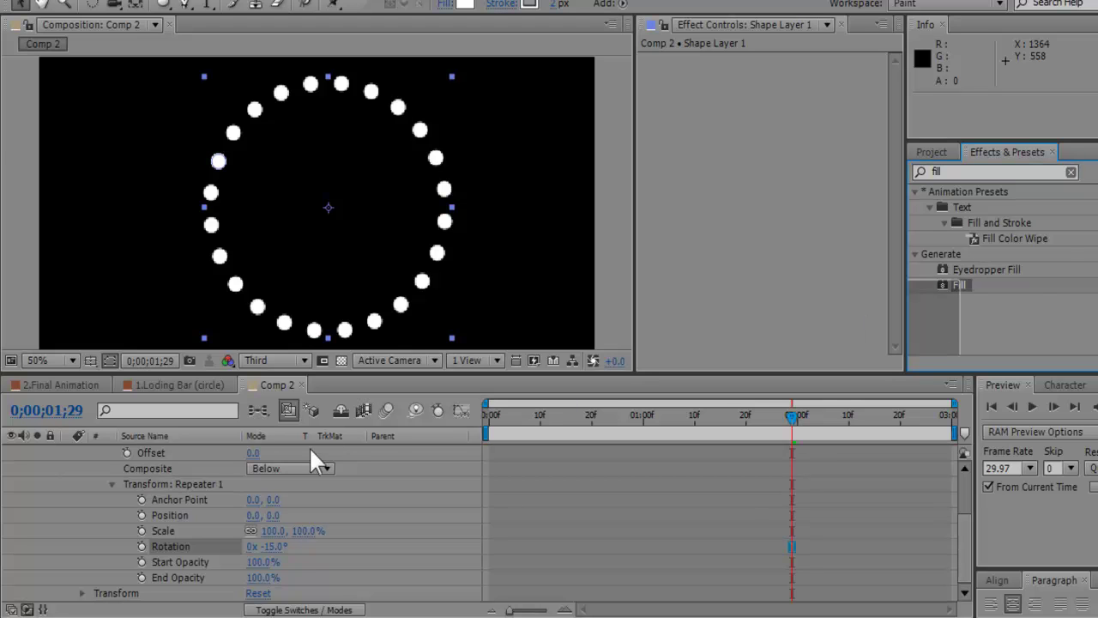
pyautogui.moveTo(961, 284); pyautogui.dragTo(691, 199)
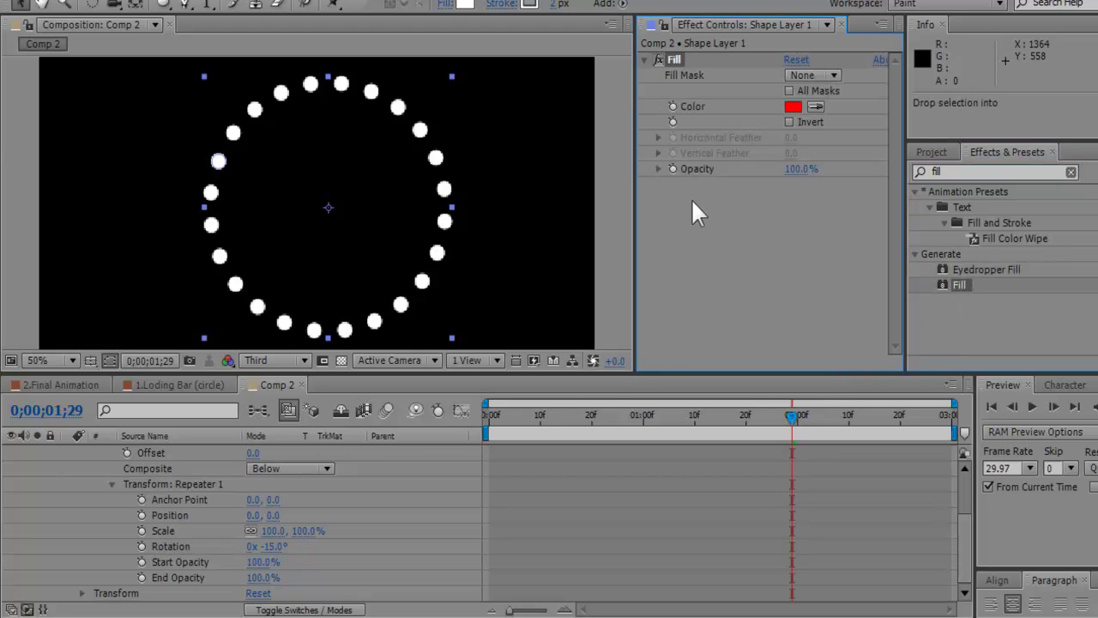
pyautogui.click(788, 92)
pyautogui.click(789, 92)
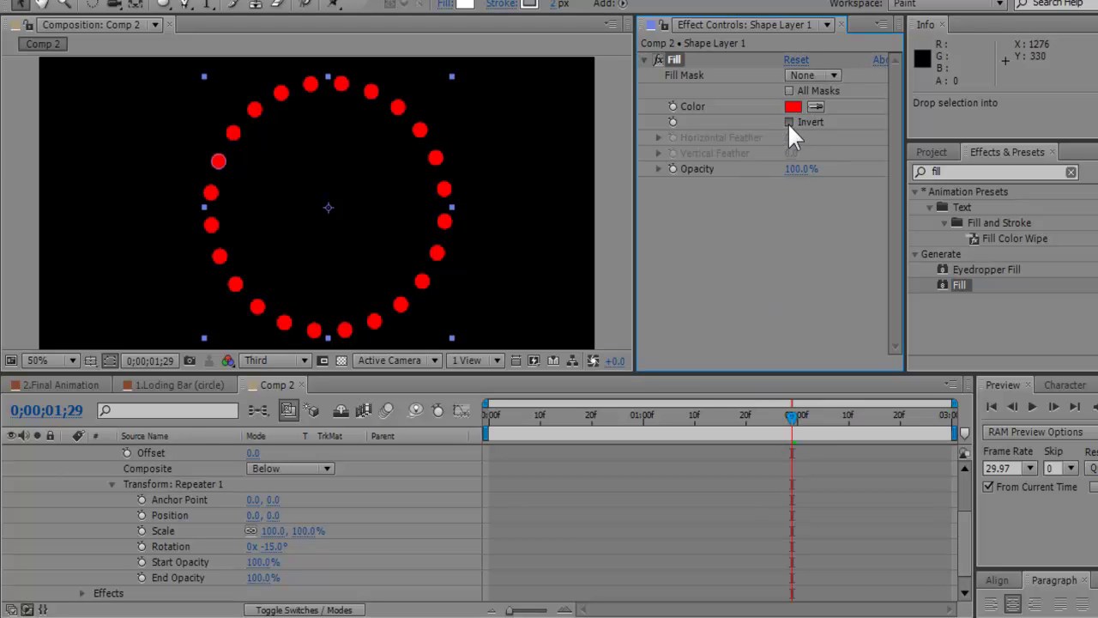
pyautogui.click(788, 122)
pyautogui.click(789, 121)
# Set the Fill colour to a dark teal blue in the colour picker
pyautogui.click(791, 106)
pyautogui.moveTo(416, 304); pyautogui.dragTo(404, 268)
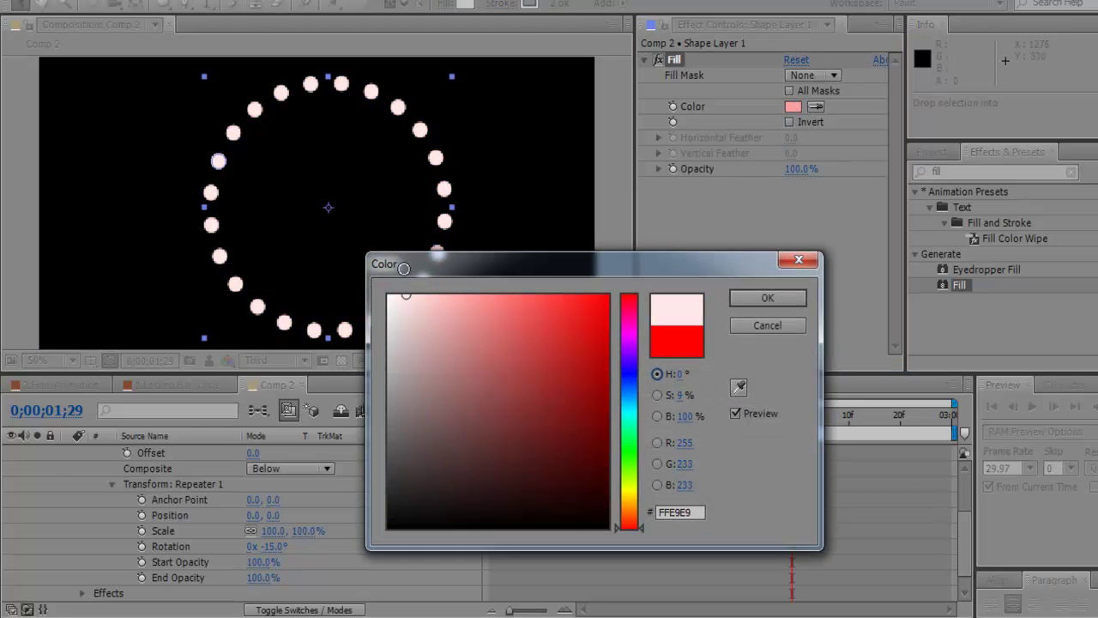
pyautogui.click(634, 397)
pyautogui.moveTo(490, 363); pyautogui.dragTo(645, 259)
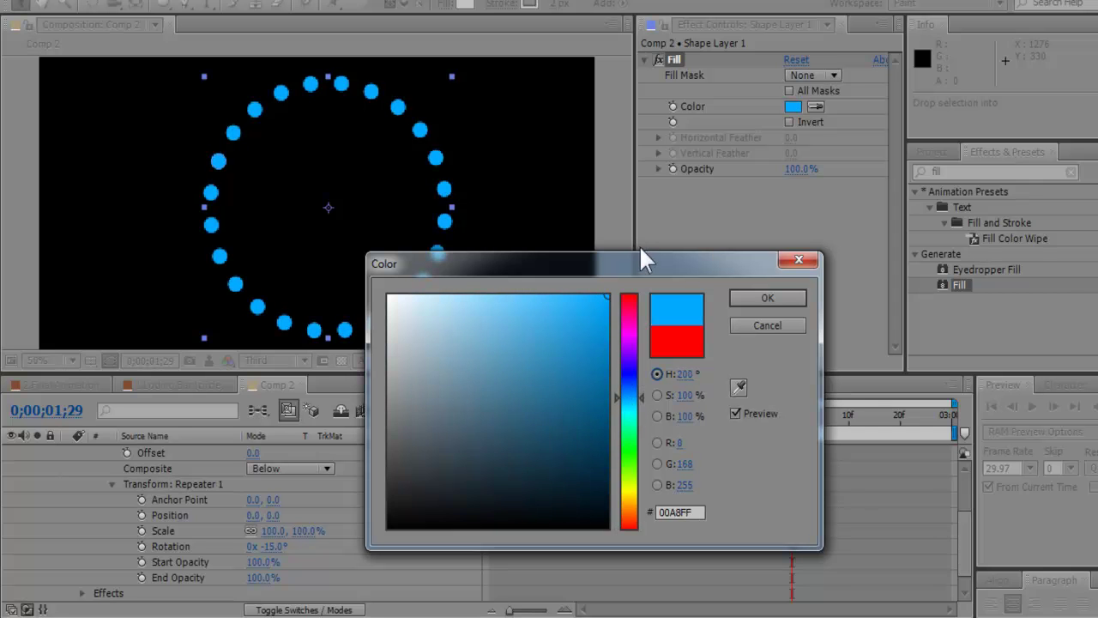
pyautogui.moveTo(634, 428); pyautogui.dragTo(637, 484)
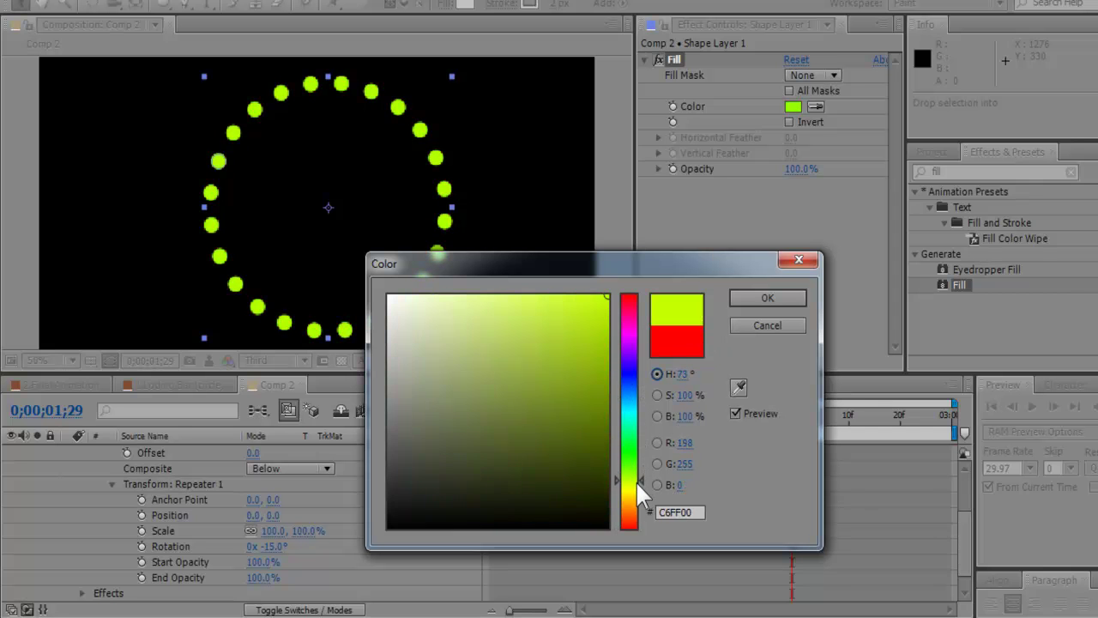
pyautogui.moveTo(633, 420); pyautogui.dragTo(634, 402)
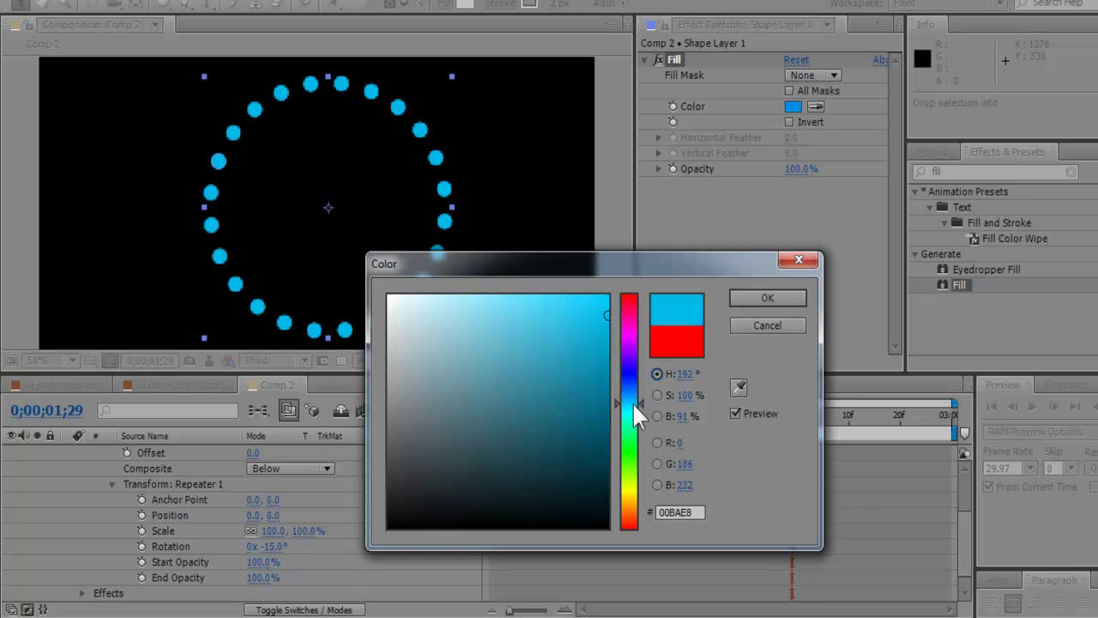
pyautogui.click(578, 383)
pyautogui.click(748, 297)
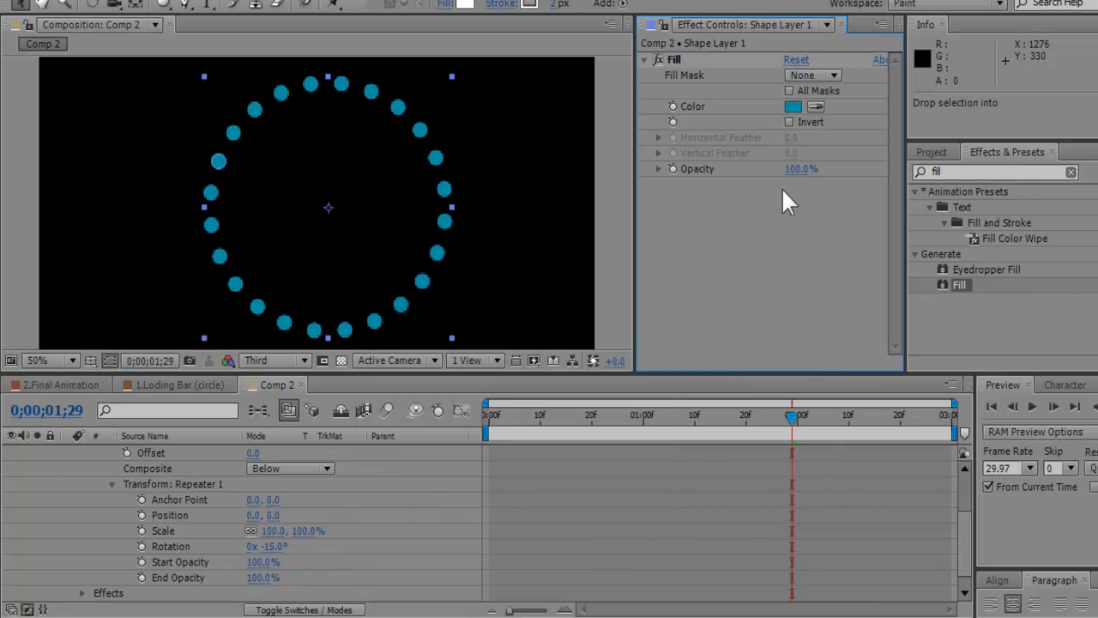
# Try 82% fill opacity, restore 100%, and scrub to about 1;03 to view the dots
pyautogui.moveTo(798, 169); pyautogui.dragTo(892, 170)
pyautogui.click(813, 76)
pyautogui.click(827, 98)
pyautogui.click(578, 249)
pyautogui.moveTo(551, 415); pyautogui.dragTo(541, 436)
pyautogui.moveTo(638, 447); pyautogui.dragTo(660, 447)
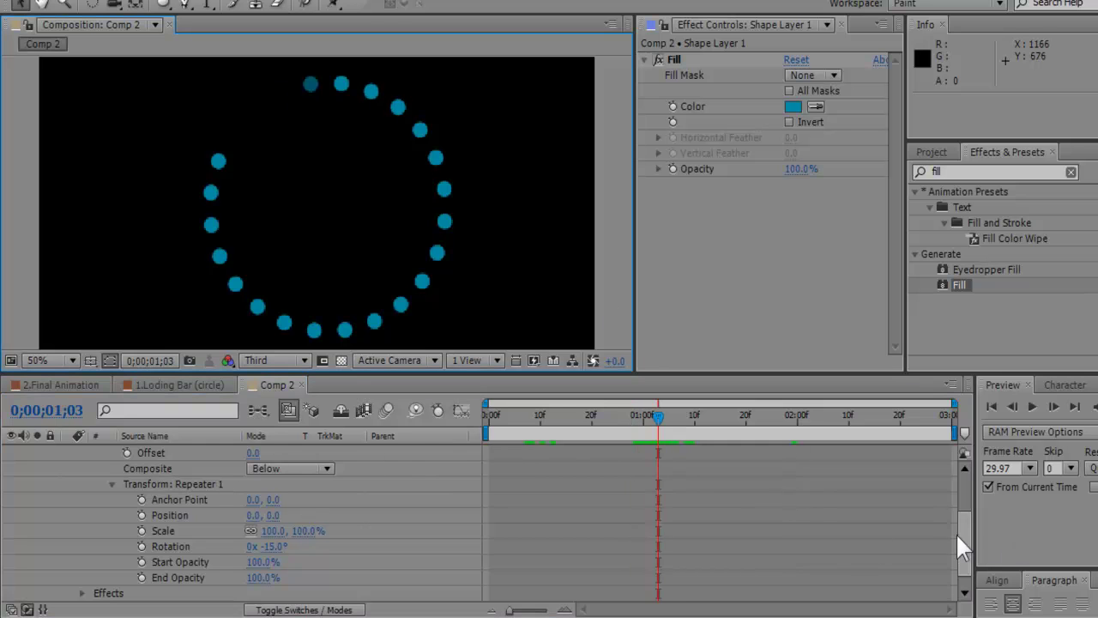
# Collapse Shape Layer 1 and create White Solid 1 at comp size via New > Solid
pyautogui.scroll(1, 959, 486)
pyautogui.scroll(3, 960, 496)
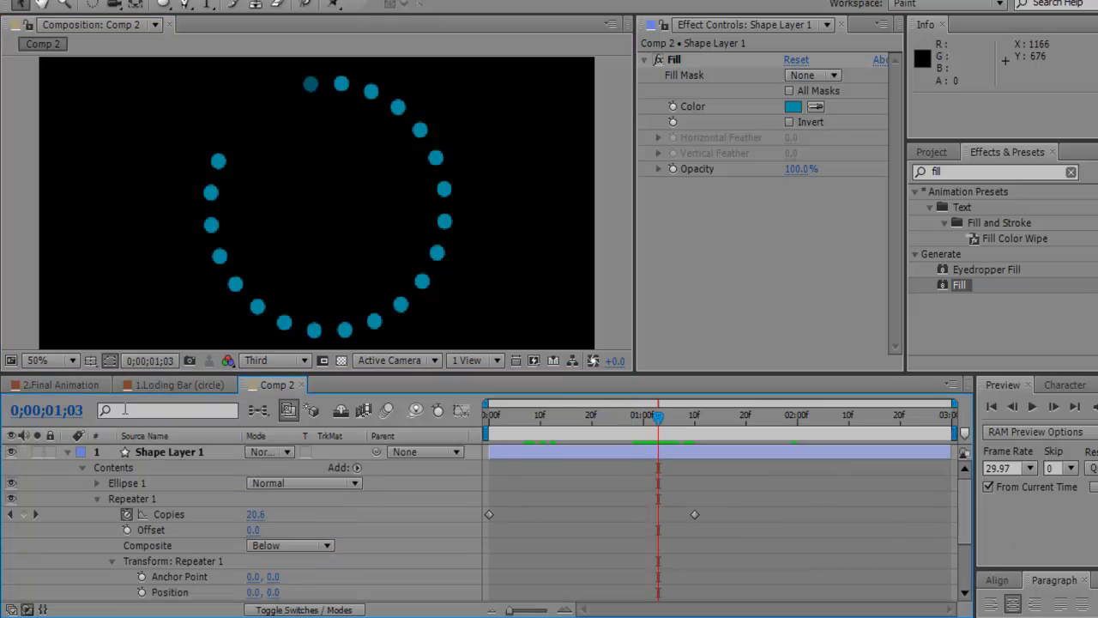
pyautogui.click(68, 451)
pyautogui.click(186, 453)
pyautogui.click(203, 502)
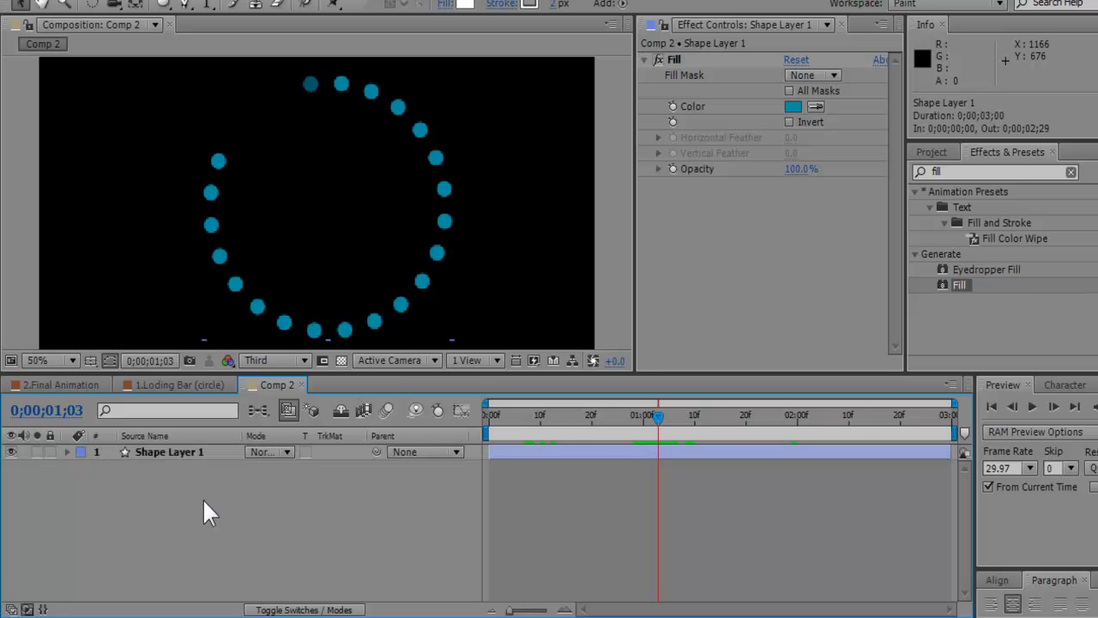
pyautogui.rightClick(344, 336)
pyautogui.moveTo(515, 345)
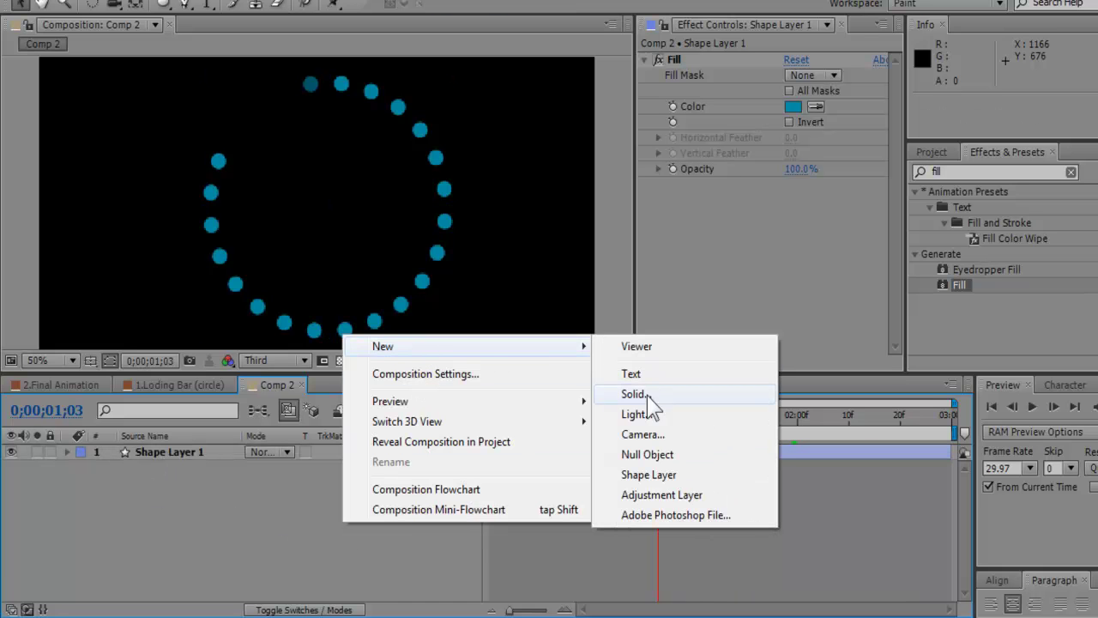
pyautogui.click(635, 394)
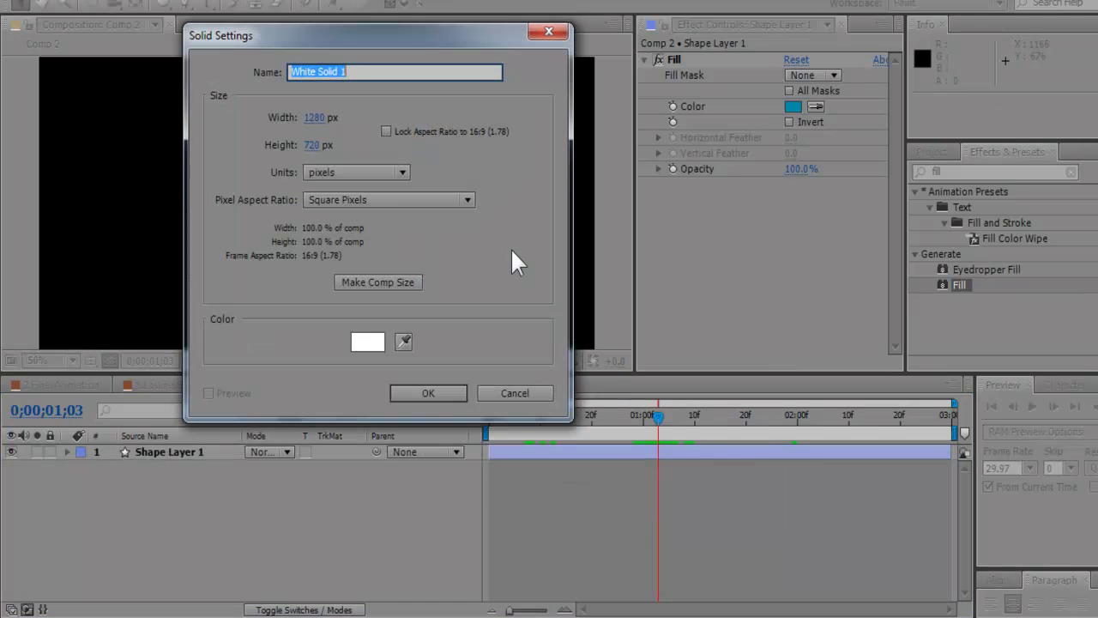
pyautogui.click(397, 285)
pyautogui.click(438, 395)
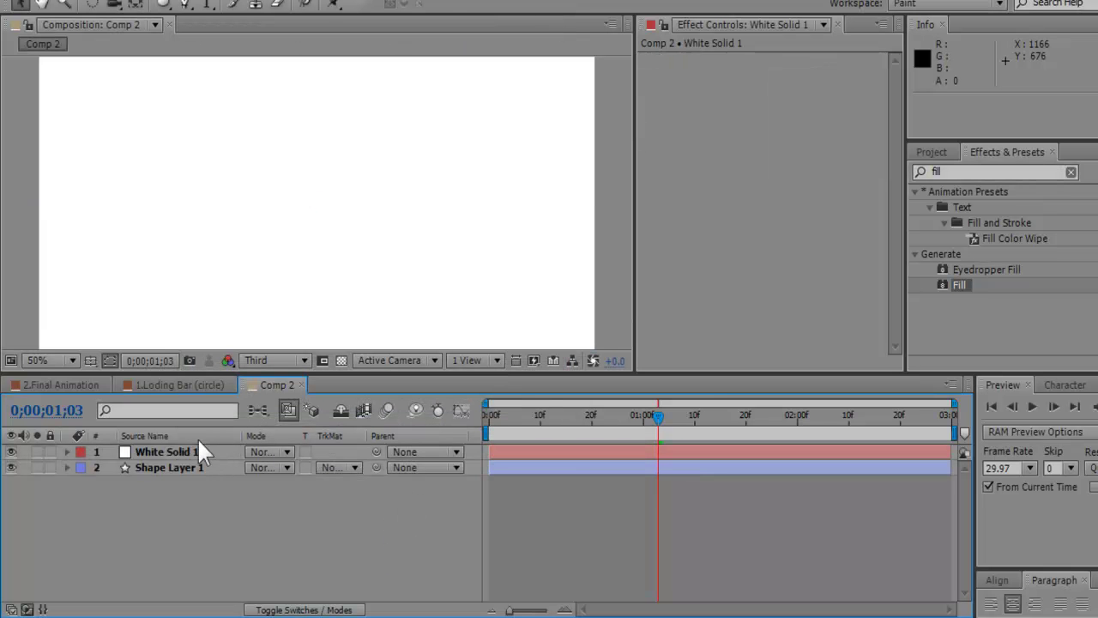
pyautogui.click(197, 438)
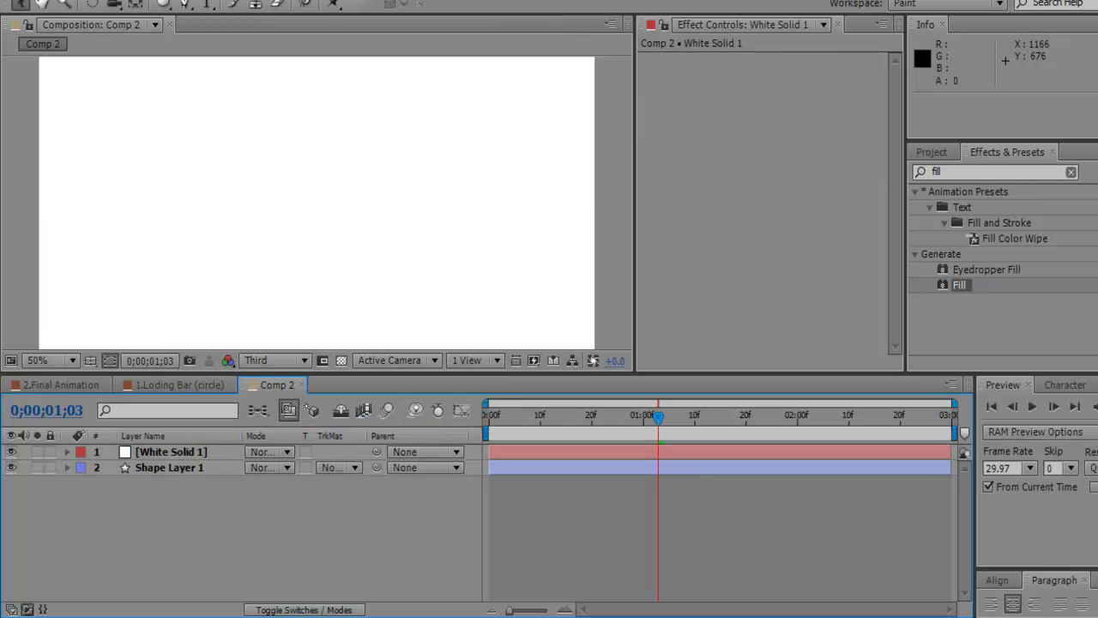
# Apply Numbers to the solid with ATROX font, normal style, centre alignment, horizontal direction
pyautogui.click(1071, 173)
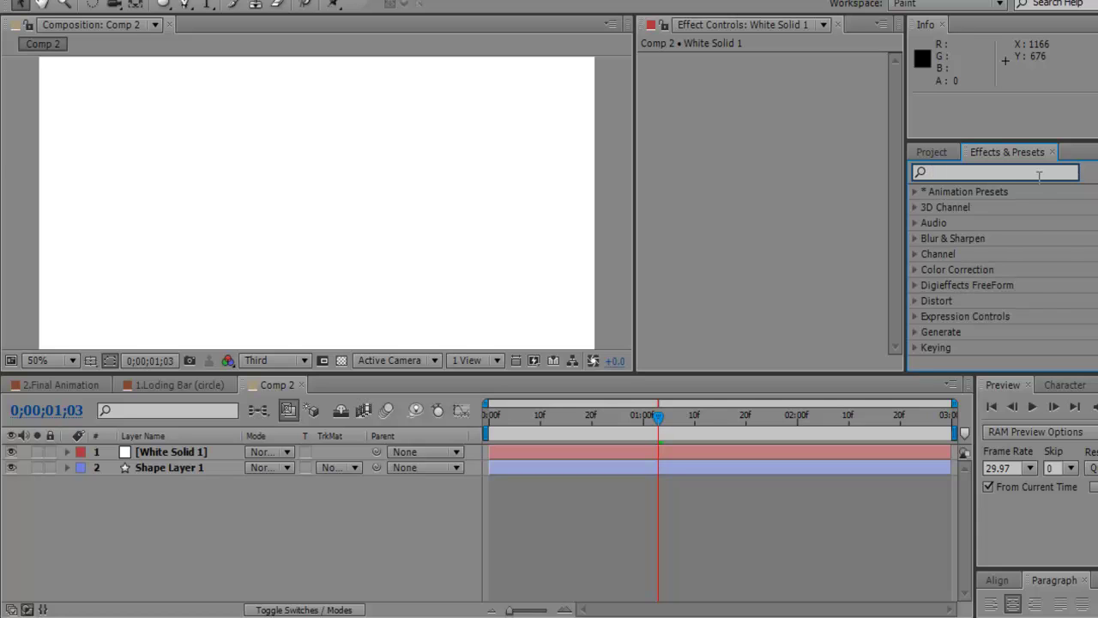
pyautogui.write('number')
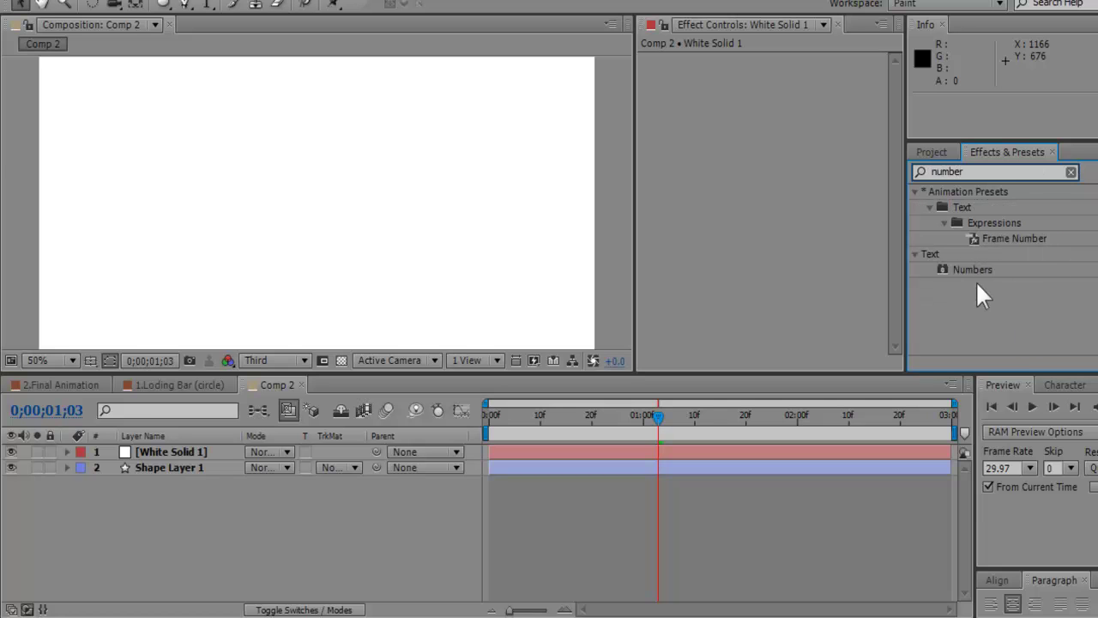
pyautogui.moveTo(983, 269); pyautogui.dragTo(491, 278)
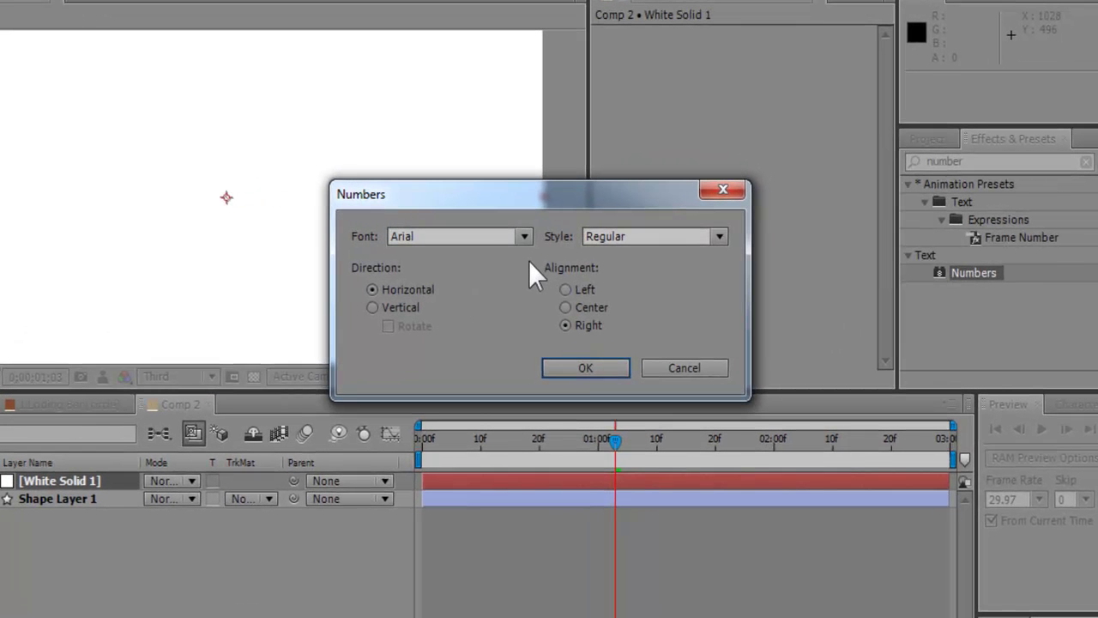
pyautogui.click(523, 237)
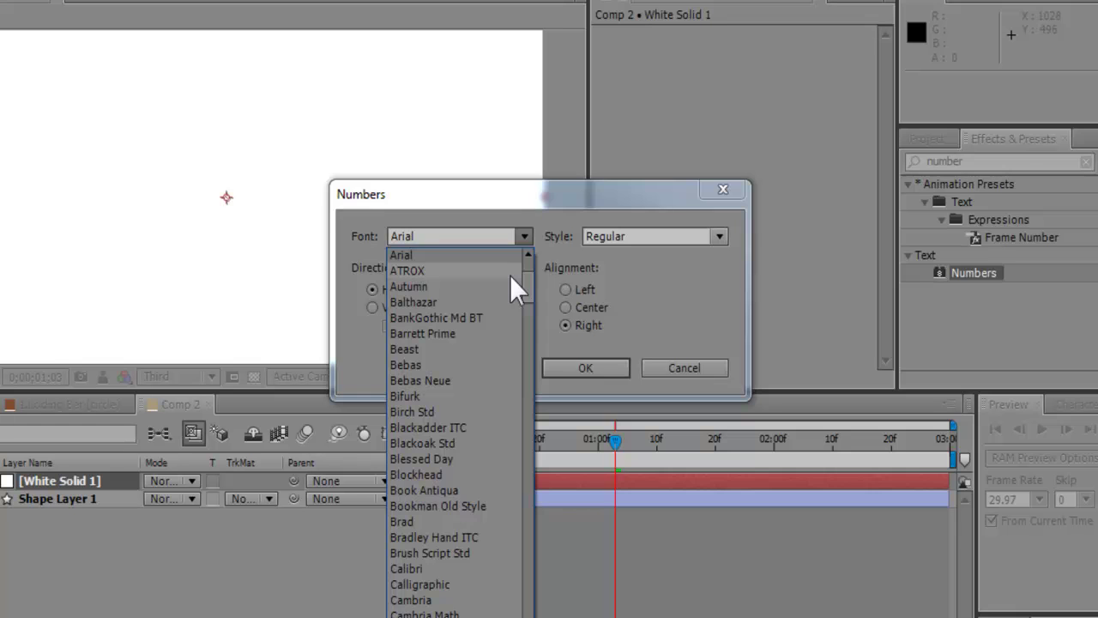
pyautogui.click(510, 275)
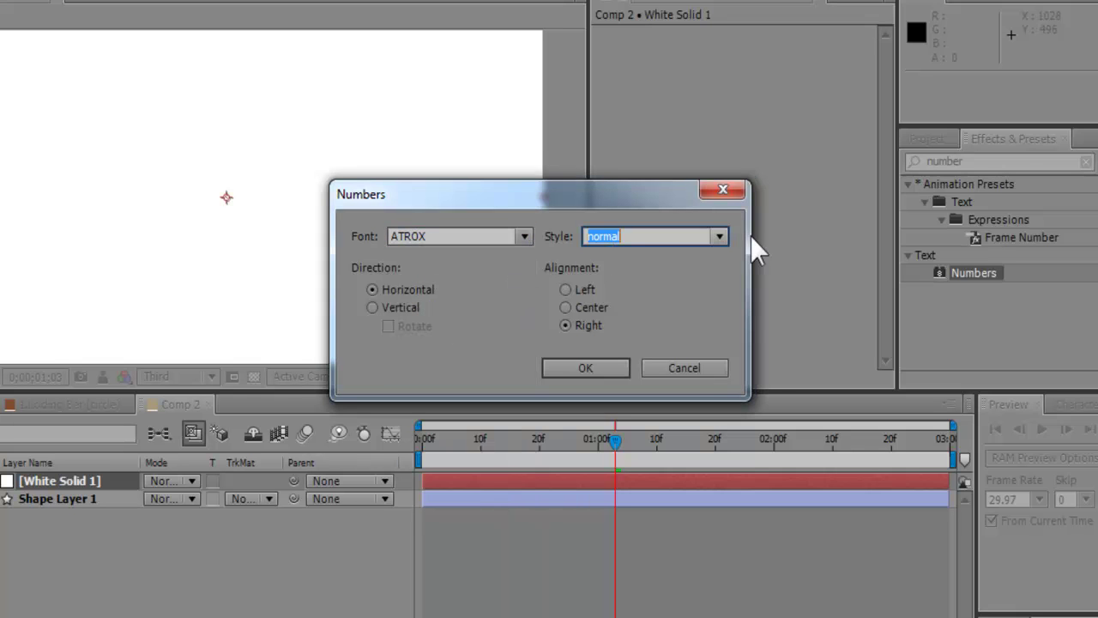
pyautogui.click(719, 237)
pyautogui.click(711, 292)
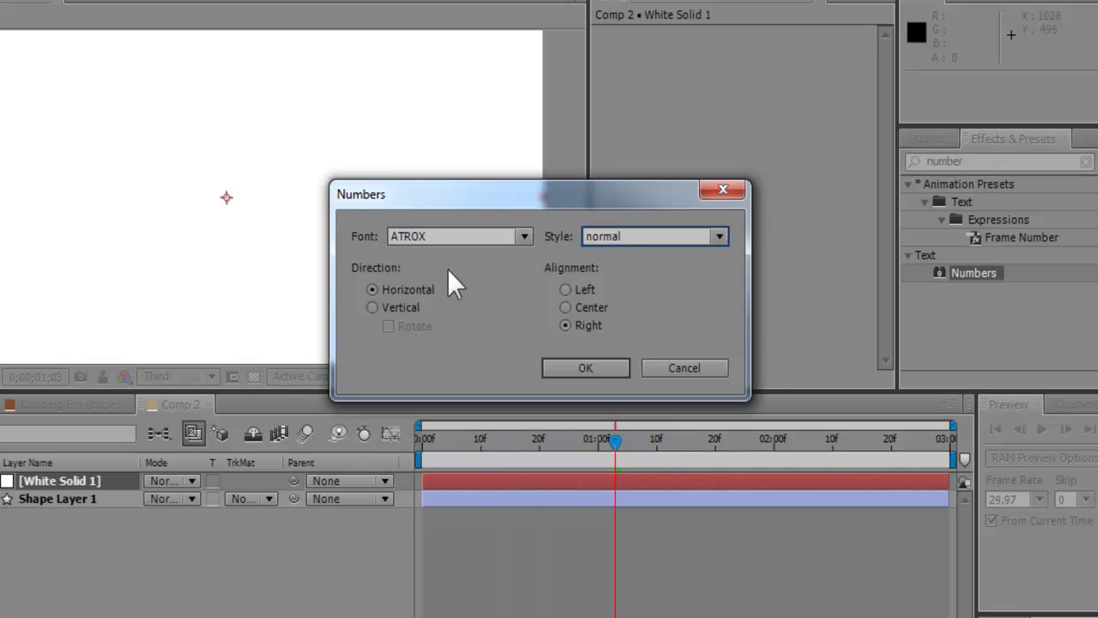
pyautogui.click(568, 307)
pyautogui.click(406, 293)
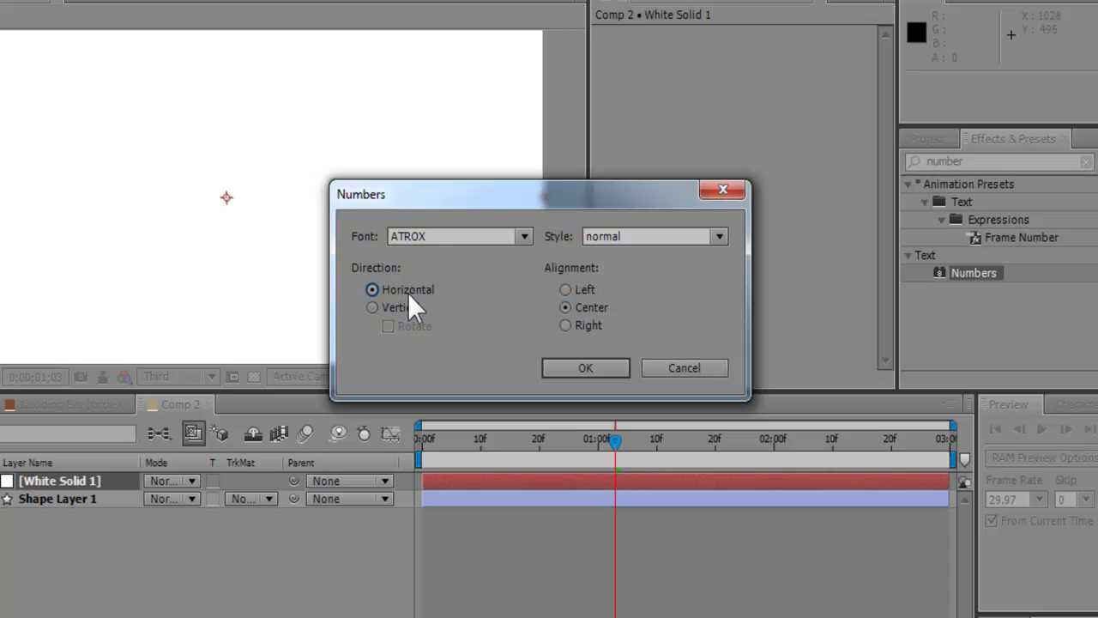
pyautogui.click(614, 372)
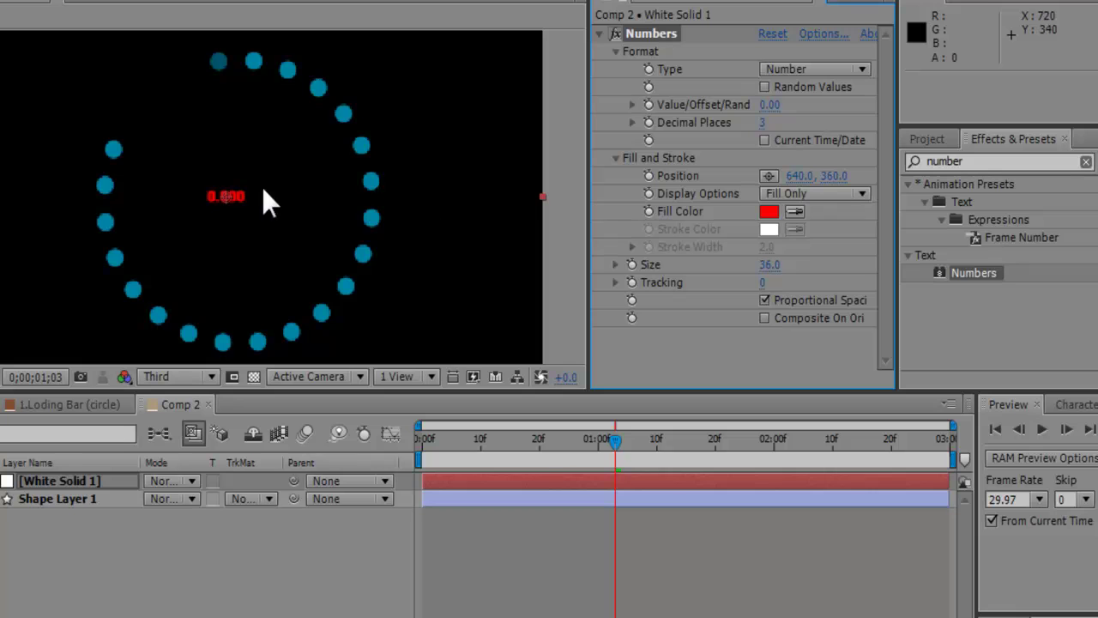
pyautogui.scroll(2, 251, 197)
pyautogui.moveTo(535, 441); pyautogui.dragTo(557, 433)
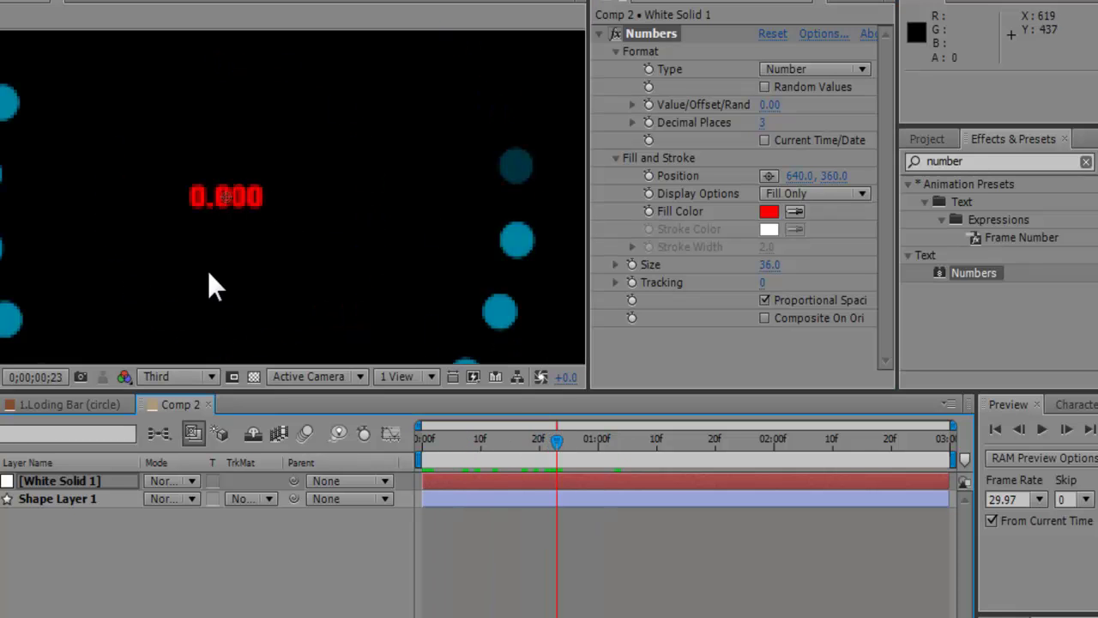
pyautogui.scroll(-2, 226, 196)
pyautogui.click(143, 478)
pyautogui.click(77, 485)
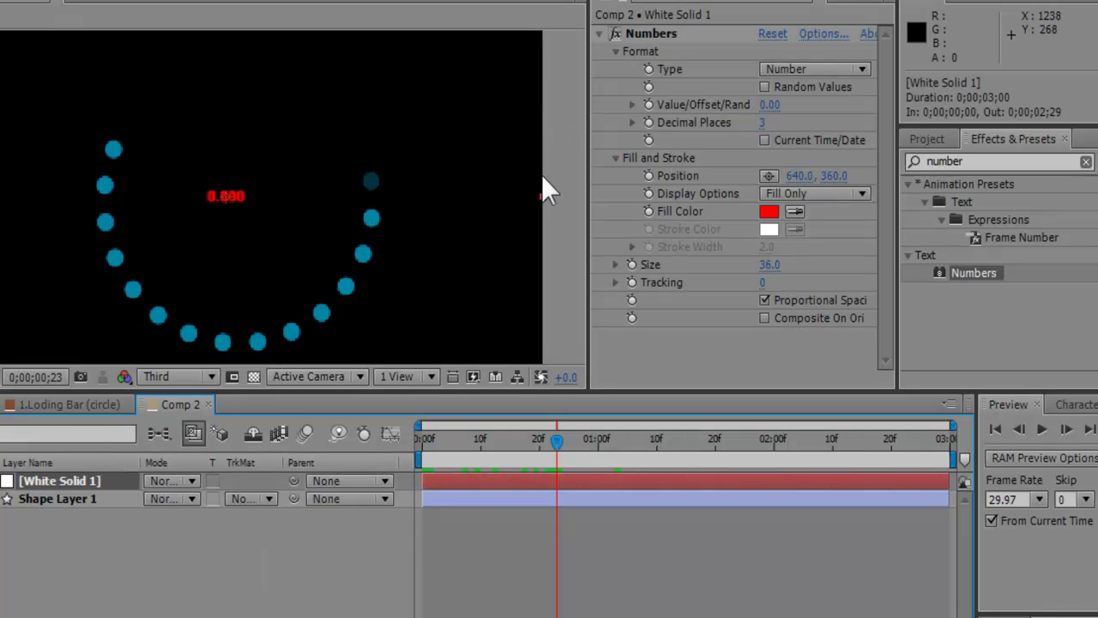
pyautogui.click(665, 38)
pyautogui.click(784, 69)
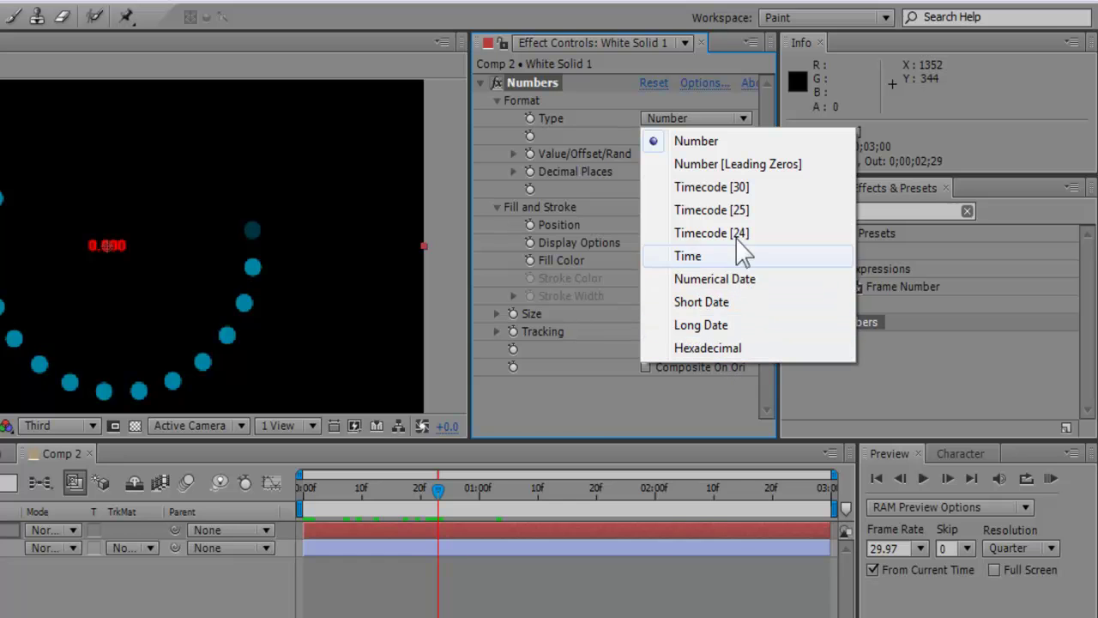
pyautogui.click(589, 421)
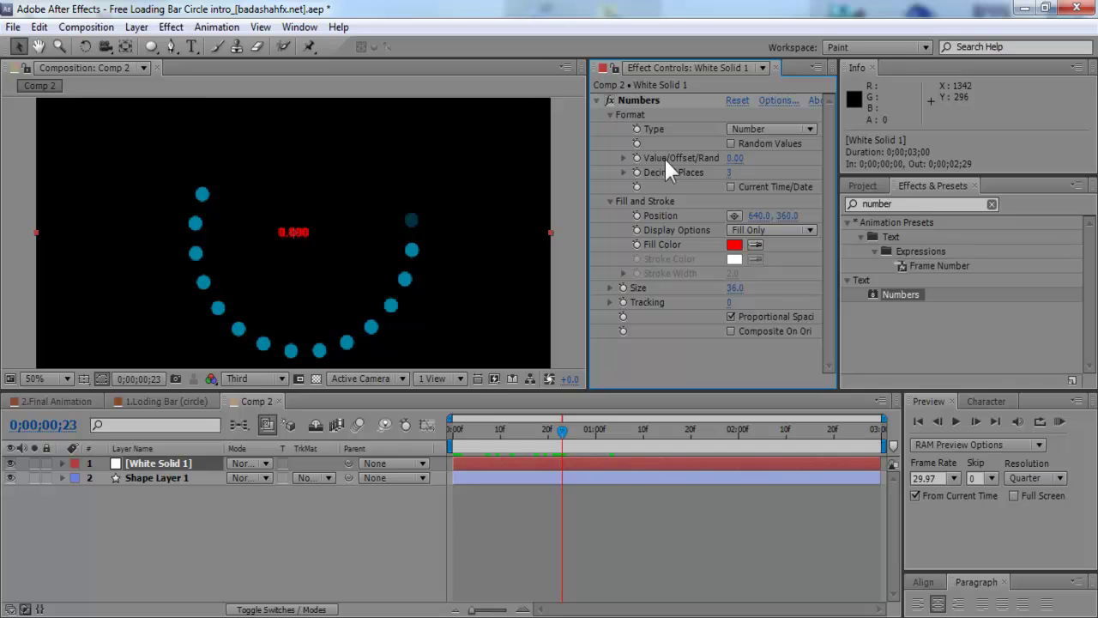
# Set the White Solid 1 Numbers counter to 0 decimal places and keyframe its value at 0 on frame 0;00
pyautogui.click(147, 479)
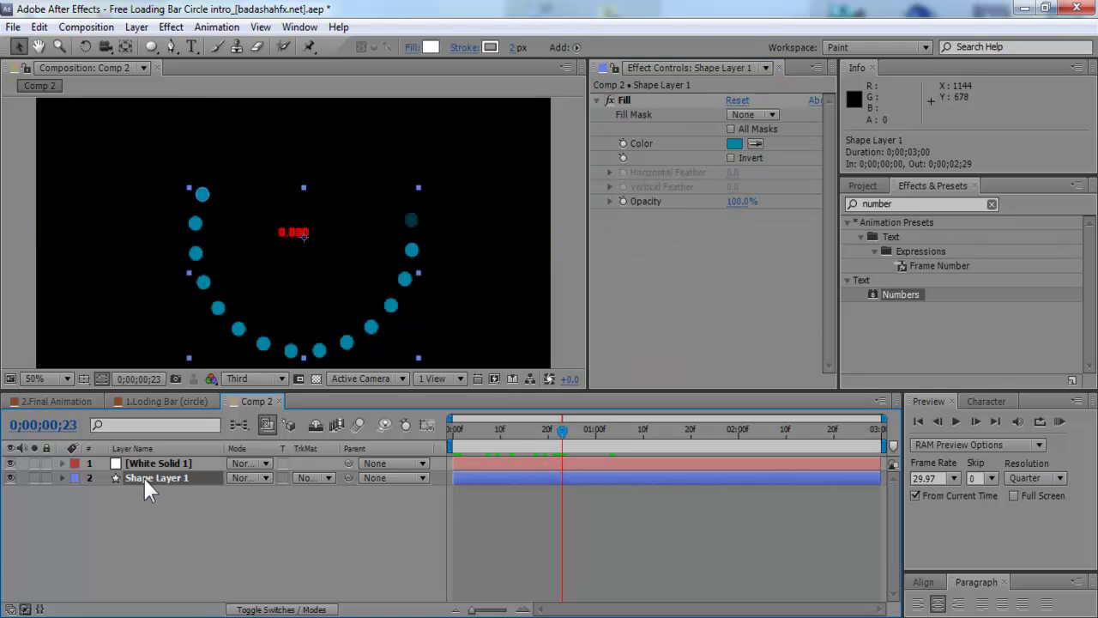
pyautogui.press('u')
pyautogui.click(145, 463)
pyautogui.click(446, 438)
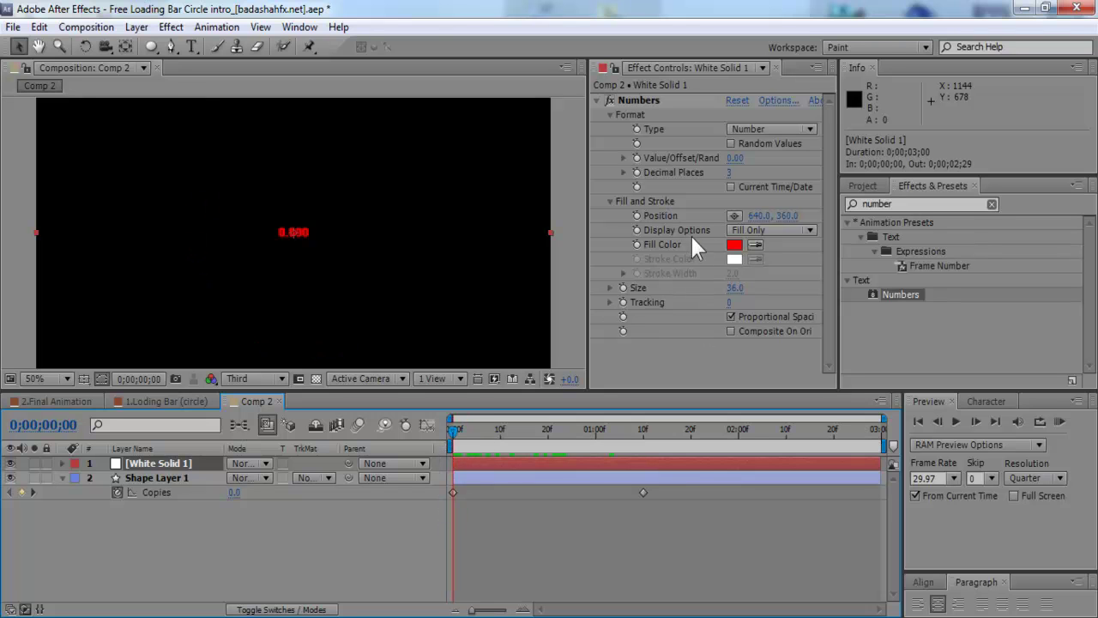
pyautogui.click(725, 175)
pyautogui.write('0')
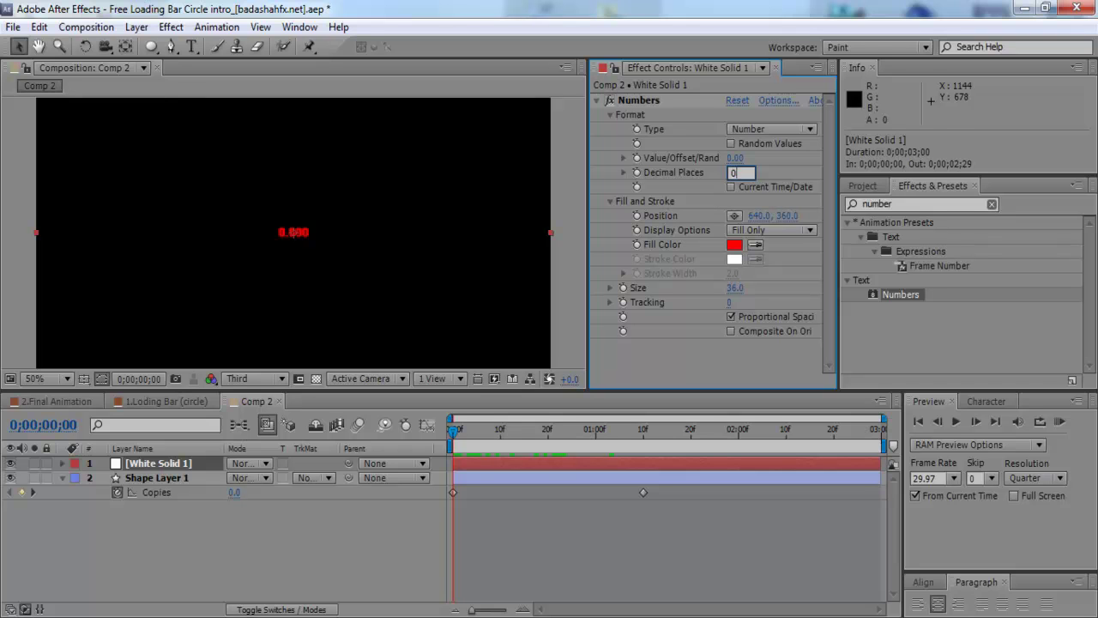
pyautogui.press('Return')
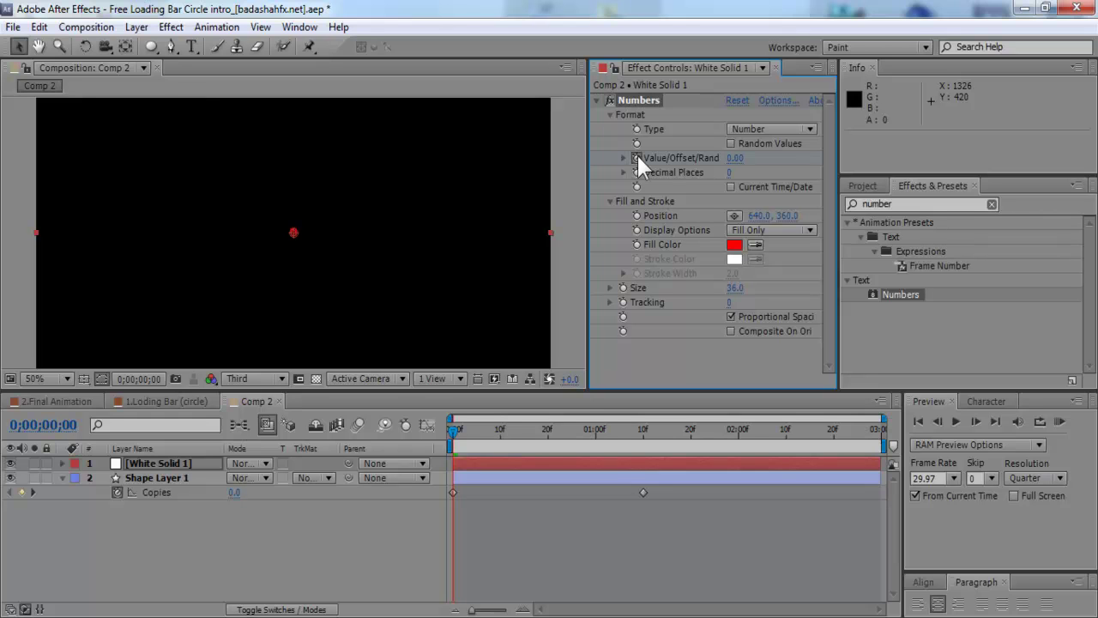
pyautogui.click(139, 464)
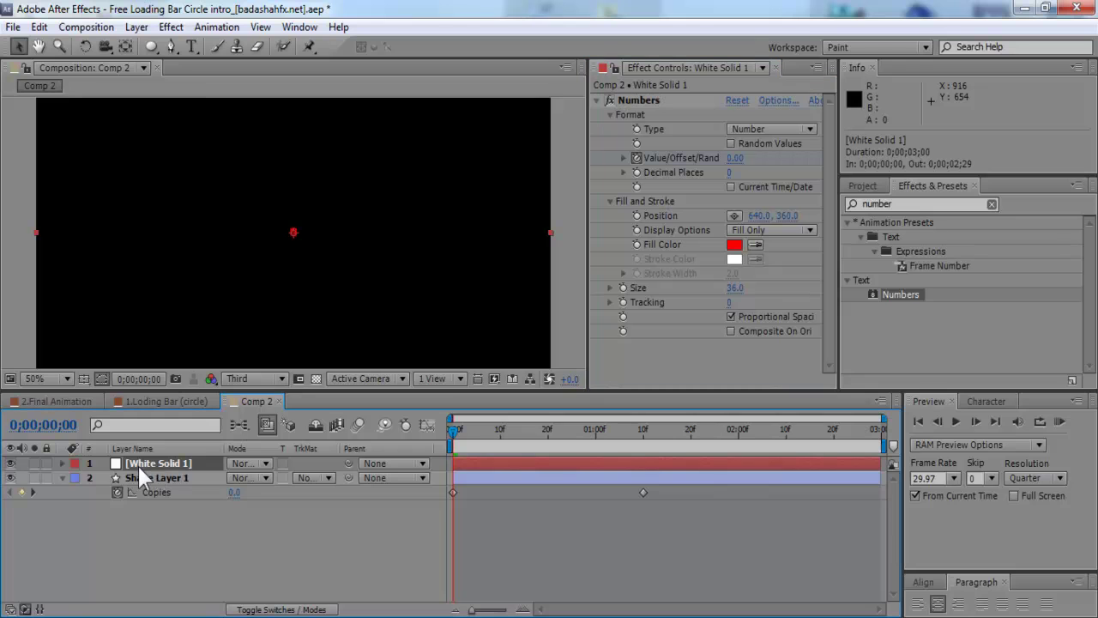
pyautogui.press('u')
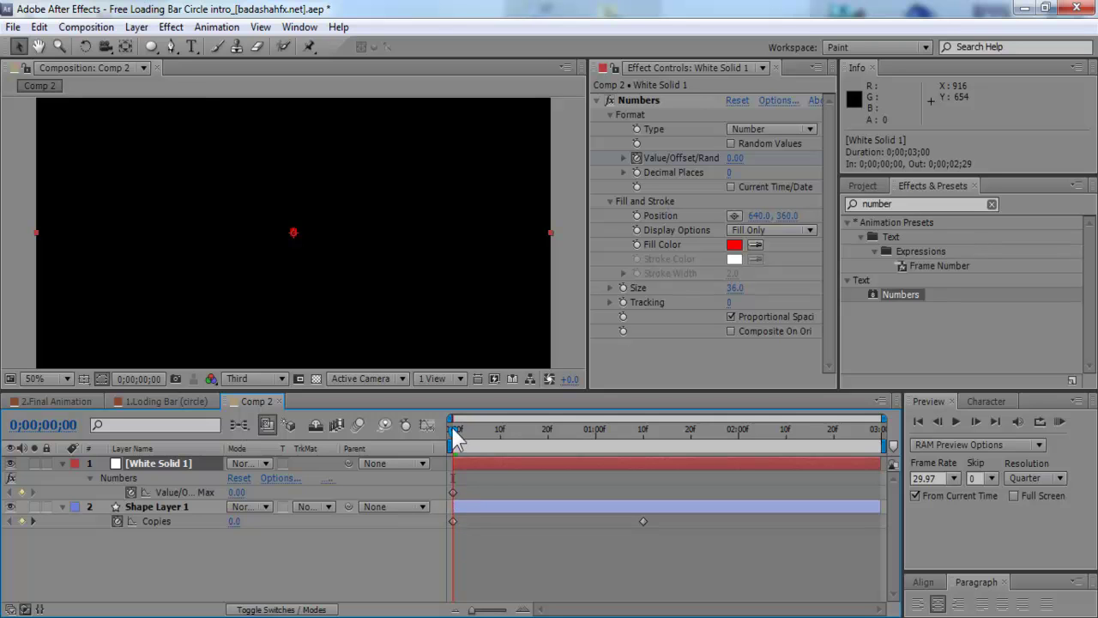
# At 1;10, where the dot ring completes, add a Value/Offset/Random Max keyframe of 100
pyautogui.moveTo(451, 426); pyautogui.dragTo(643, 465)
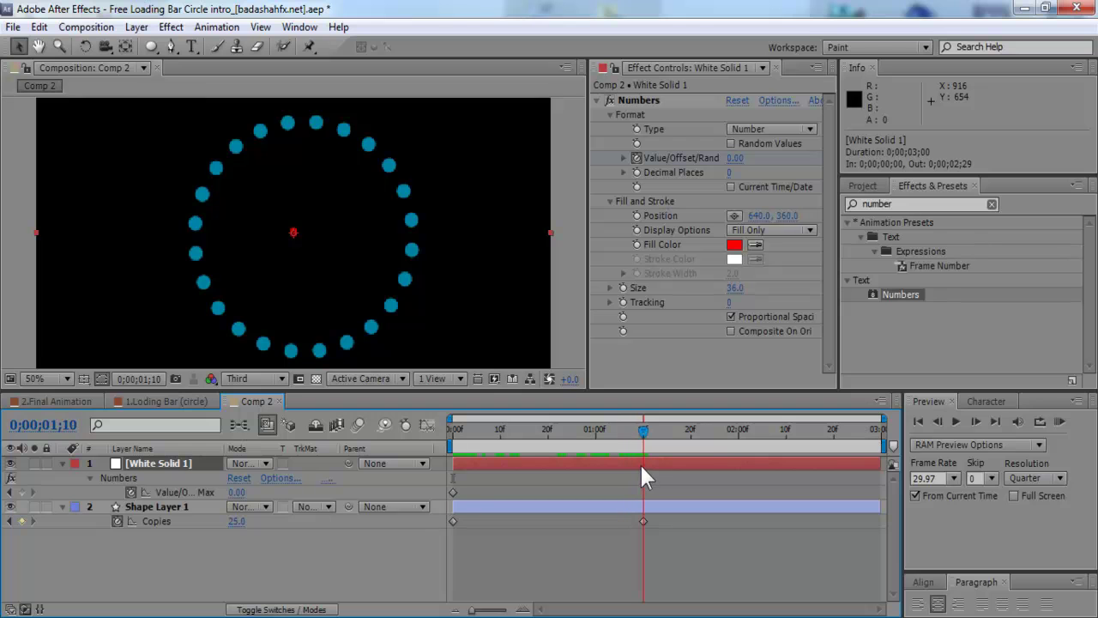
pyautogui.click(736, 158)
pyautogui.write('10')
pyautogui.press('Return')
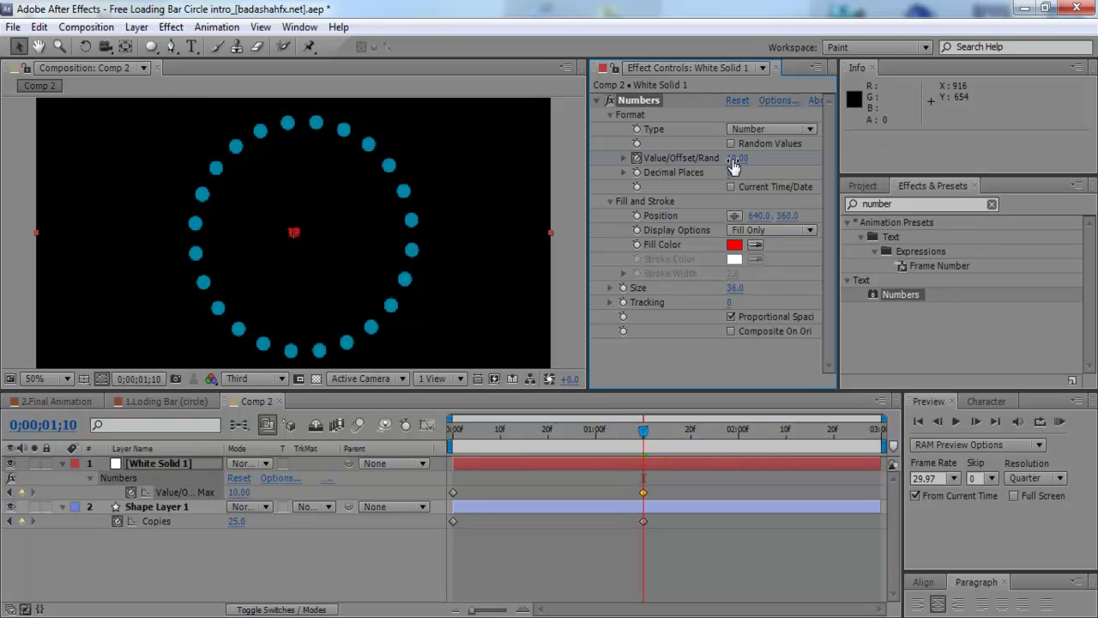
pyautogui.click(736, 159)
pyautogui.press('Return')
pyautogui.click(736, 159)
pyautogui.write('100')
pyautogui.press('Return')
pyautogui.click(719, 202)
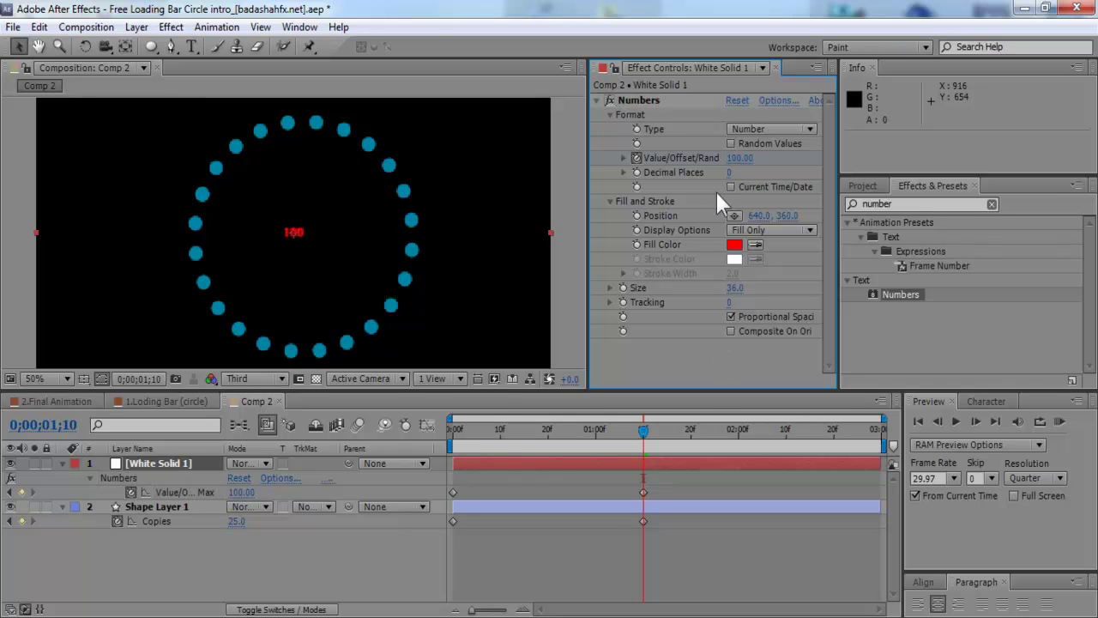
# Enlarge the counter text to size 220 and set its fill color to white (FFFFFF)
pyautogui.moveTo(737, 295); pyautogui.dragTo(875, 275)
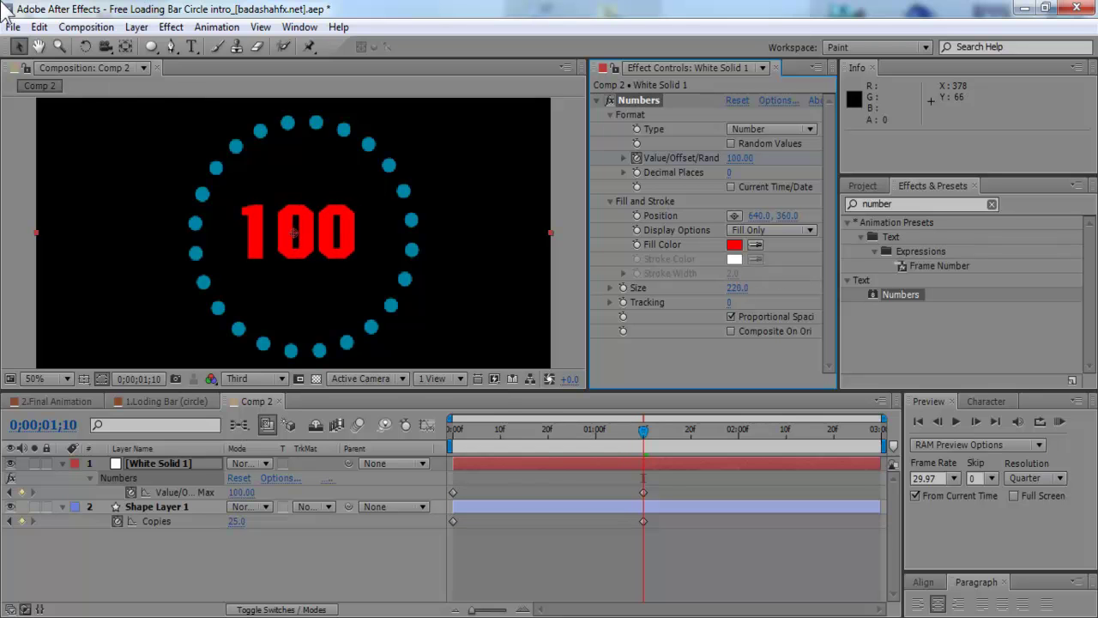
pyautogui.click(735, 246)
pyautogui.moveTo(526, 352); pyautogui.dragTo(342, 463)
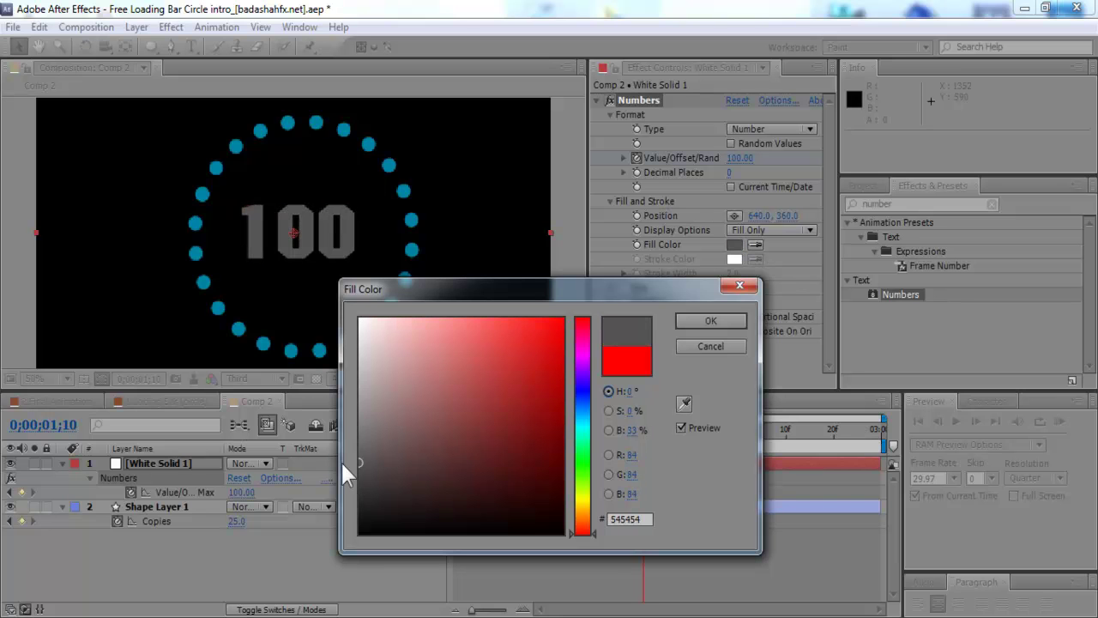
pyautogui.moveTo(340, 275); pyautogui.dragTo(346, 298)
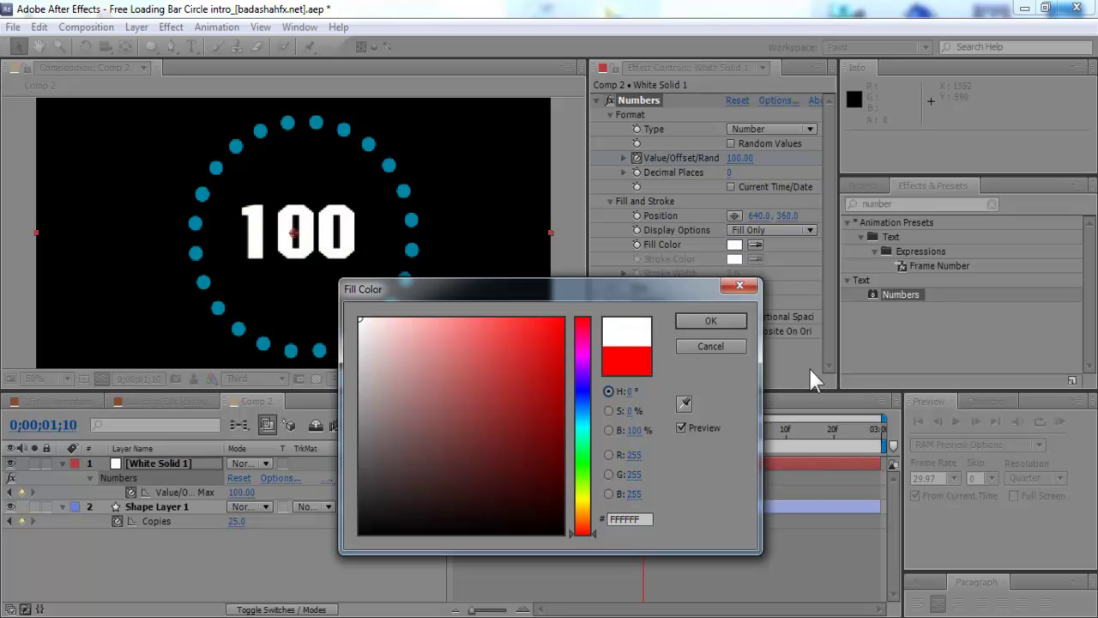
pyautogui.click(737, 320)
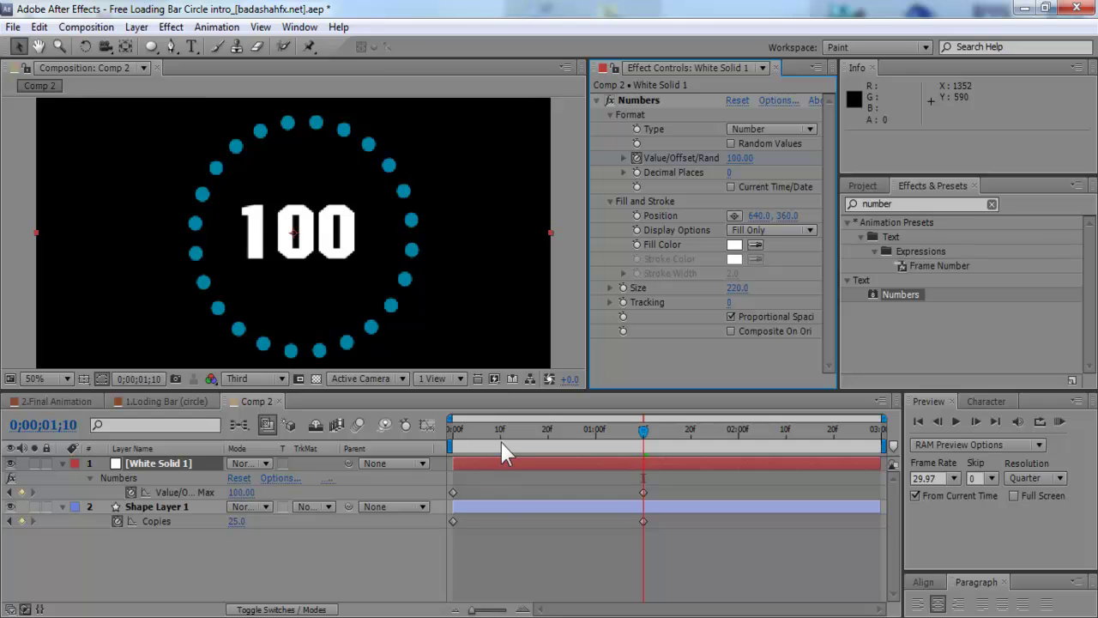
# Scrub back through the counting animation and set the viewer preview resolution to Full
pyautogui.moveTo(503, 446); pyautogui.dragTo(606, 444)
pyautogui.click(252, 379)
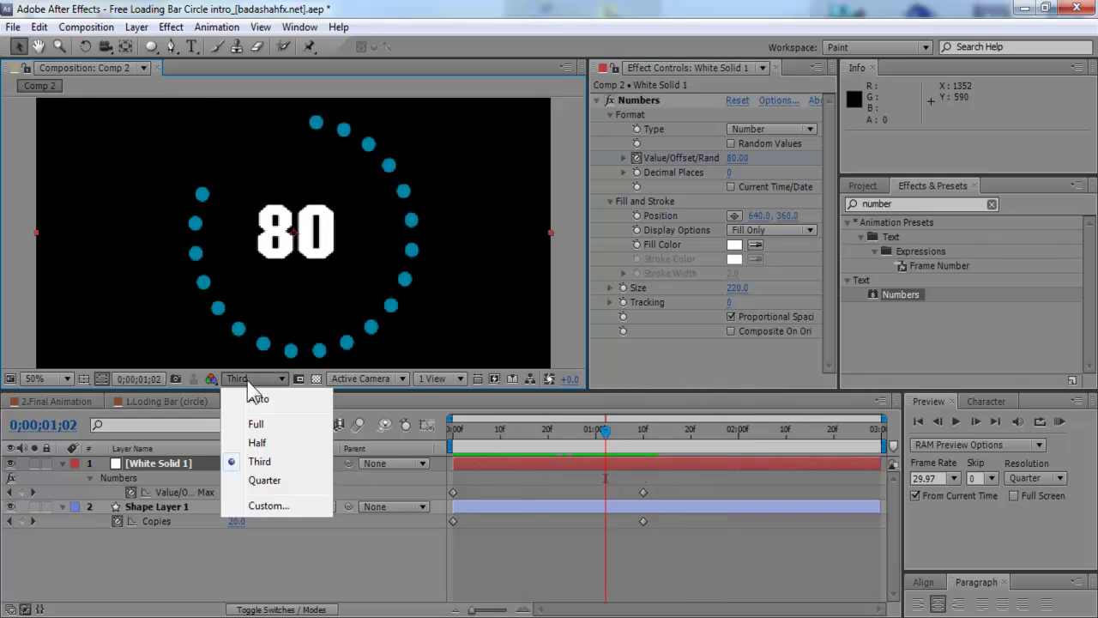
pyautogui.click(259, 425)
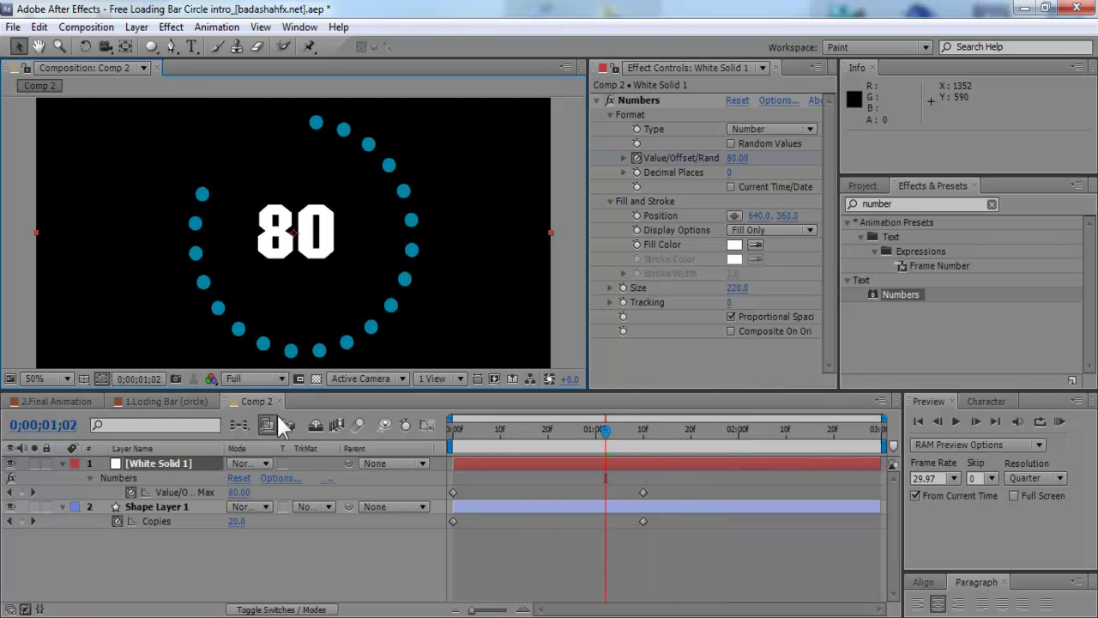
pyautogui.click(96, 400)
# Open the 1.Loding Bar (circle) reference comp and turn on its BG layer to reveal the black dotted ring
pyautogui.click(86, 406)
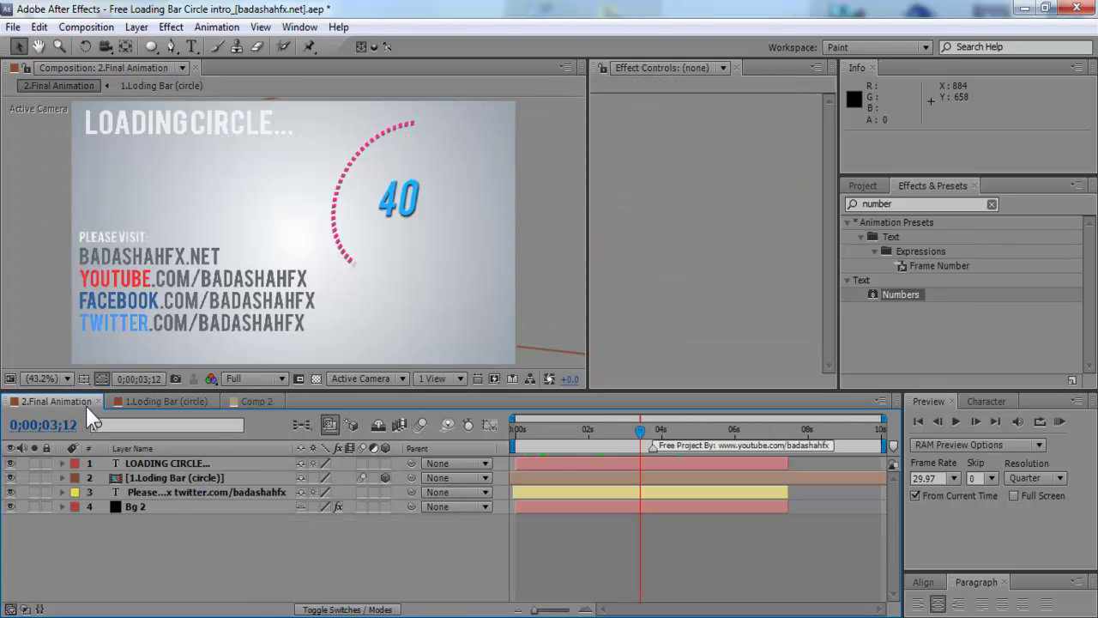
pyautogui.click(170, 478)
pyautogui.click(167, 400)
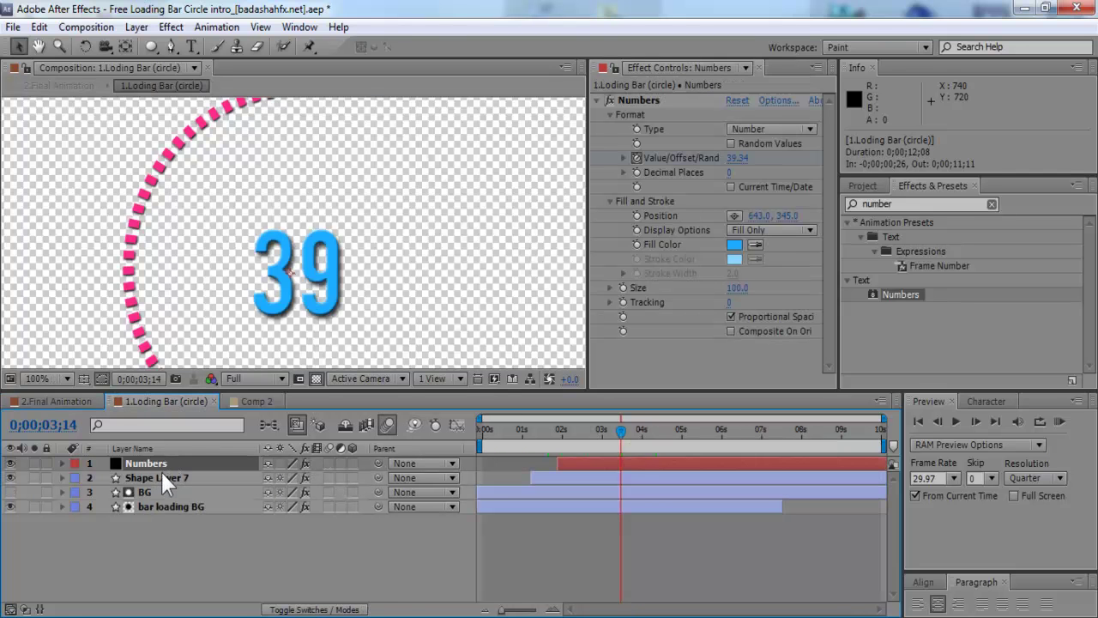
pyautogui.moveTo(569, 436)
pyautogui.mouseDown()
pyautogui.moveTo(527, 433)
pyautogui.moveTo(642, 429)
pyautogui.moveTo(519, 443)
pyautogui.moveTo(576, 434)
pyautogui.mouseUp()
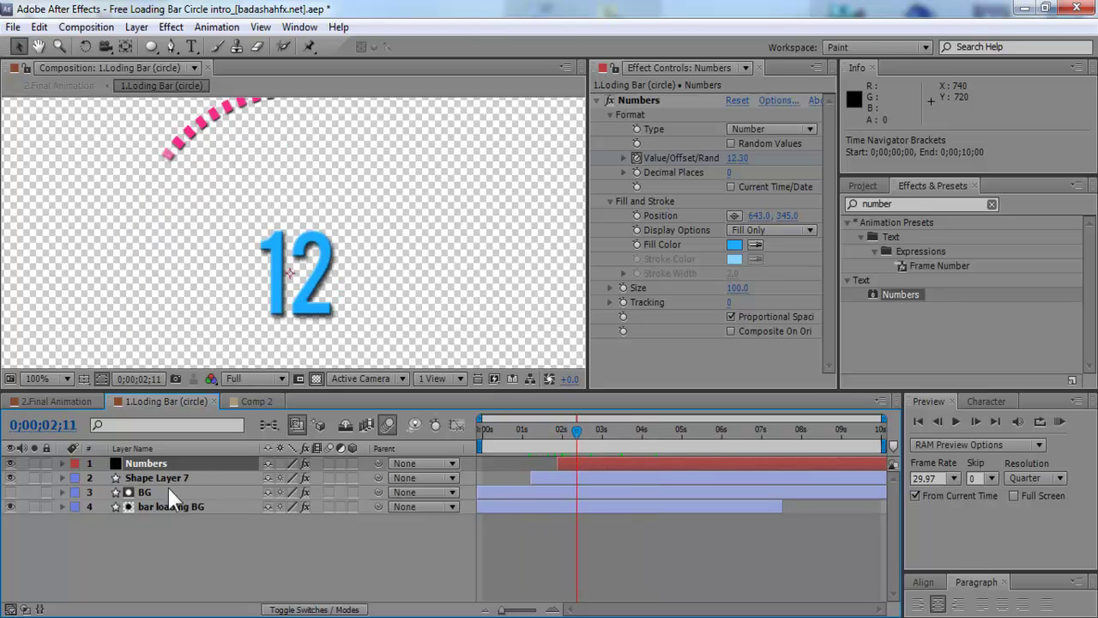
pyautogui.moveTo(168, 492); pyautogui.dragTo(8, 459)
pyautogui.click(10, 491)
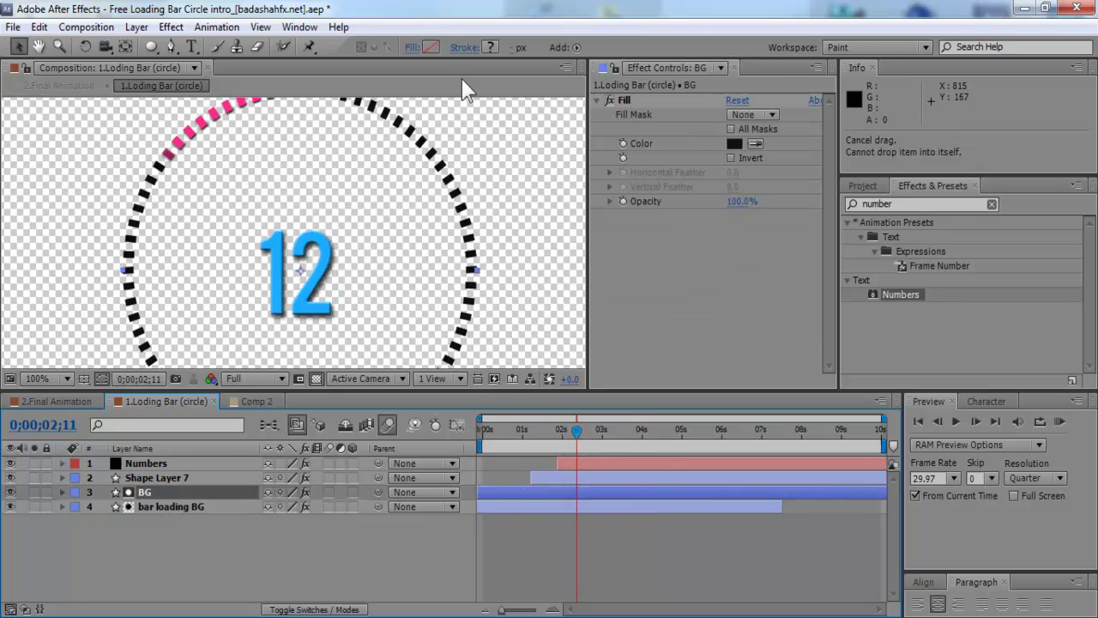
pyautogui.moveTo(513, 433); pyautogui.dragTo(584, 433)
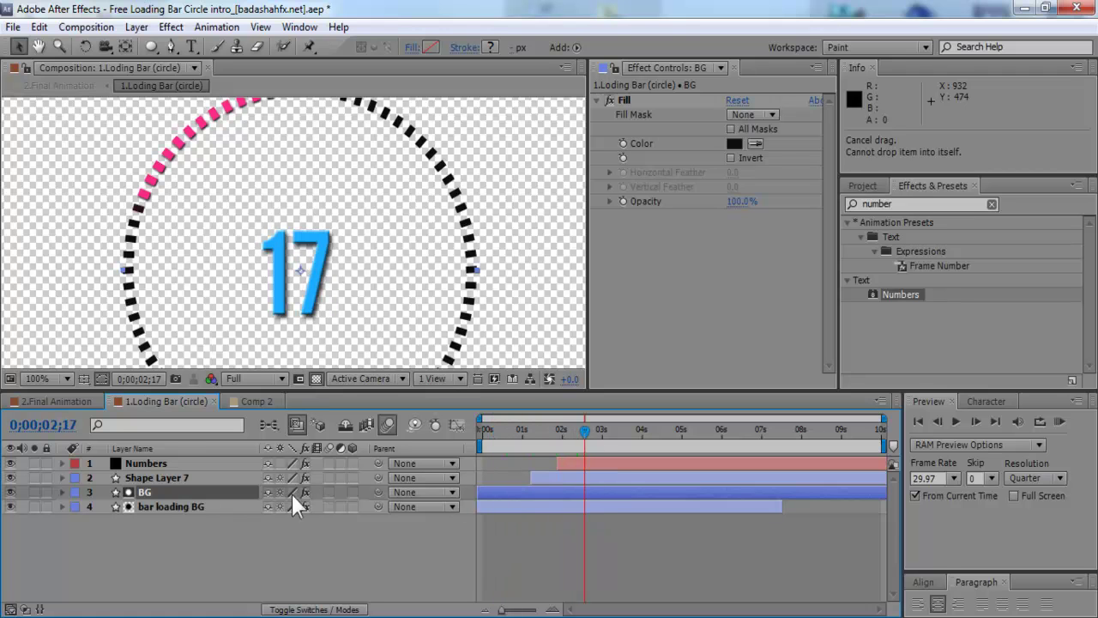
pyautogui.click(176, 507)
pyautogui.click(255, 401)
# Duplicate Shape Layer 1, place the copy beneath the original, and rename it bg
pyautogui.click(179, 507)
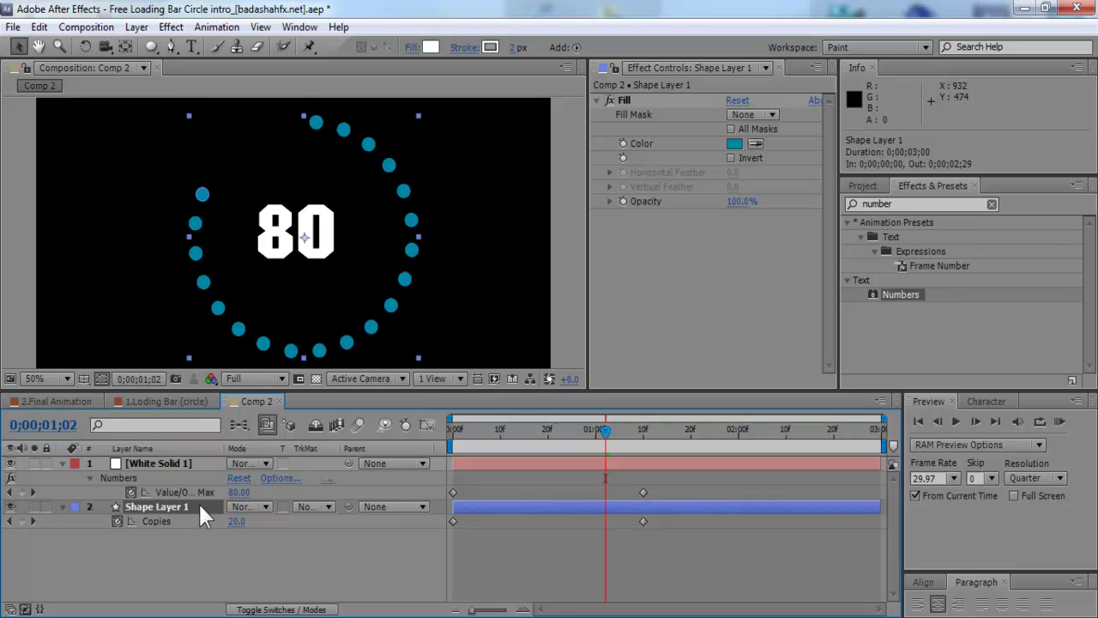
pyautogui.hotkey('ctrl', 'd')
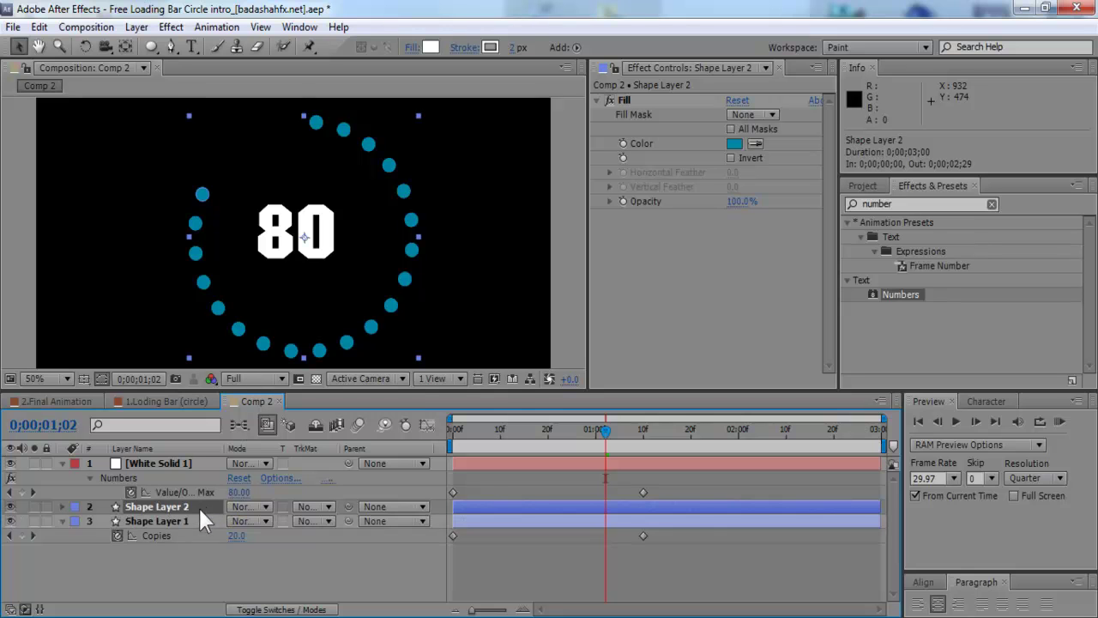
pyautogui.moveTo(198, 505); pyautogui.dragTo(187, 547)
pyautogui.press('Return')
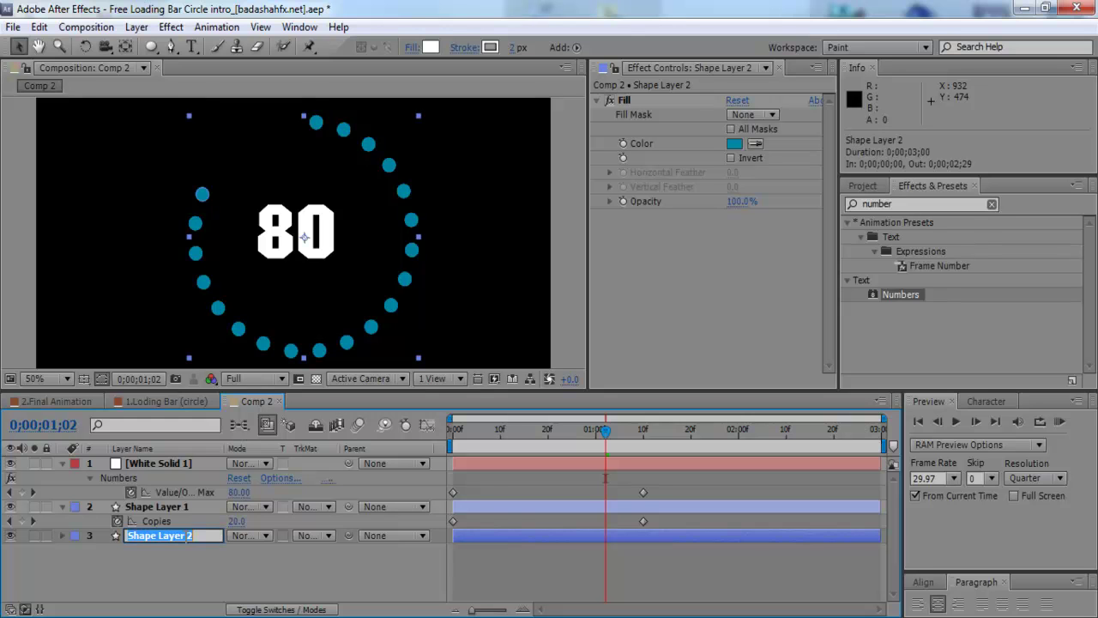
pyautogui.write('bg')
pyautogui.press('Return')
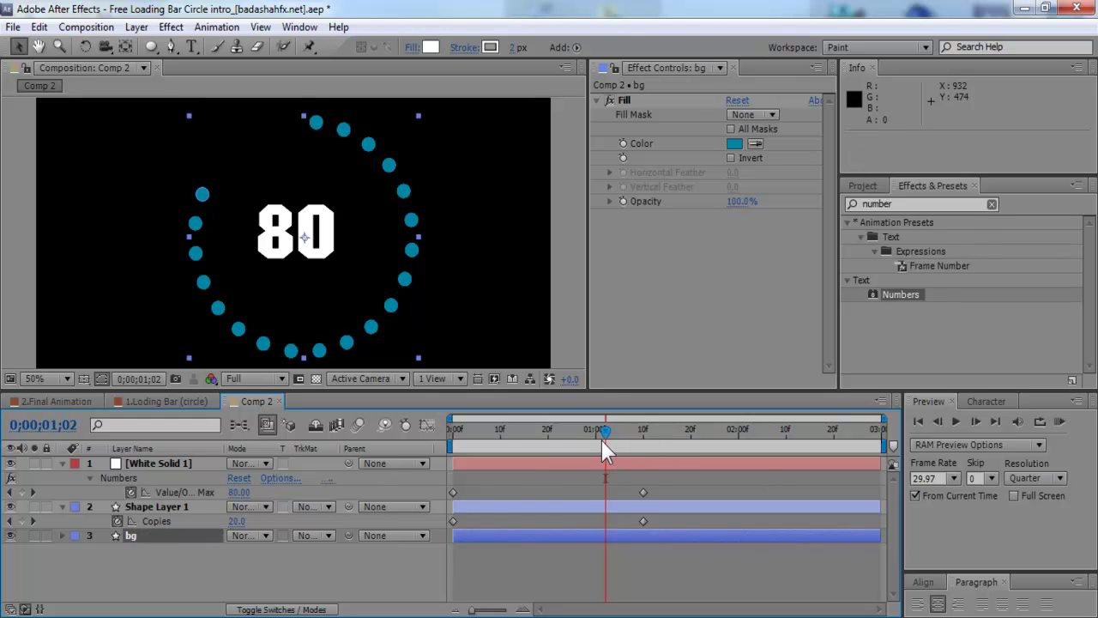
# Delete both Copies keyframes on bg so its Repeater stays fixed at 25 copies
pyautogui.moveTo(602, 440); pyautogui.dragTo(683, 456)
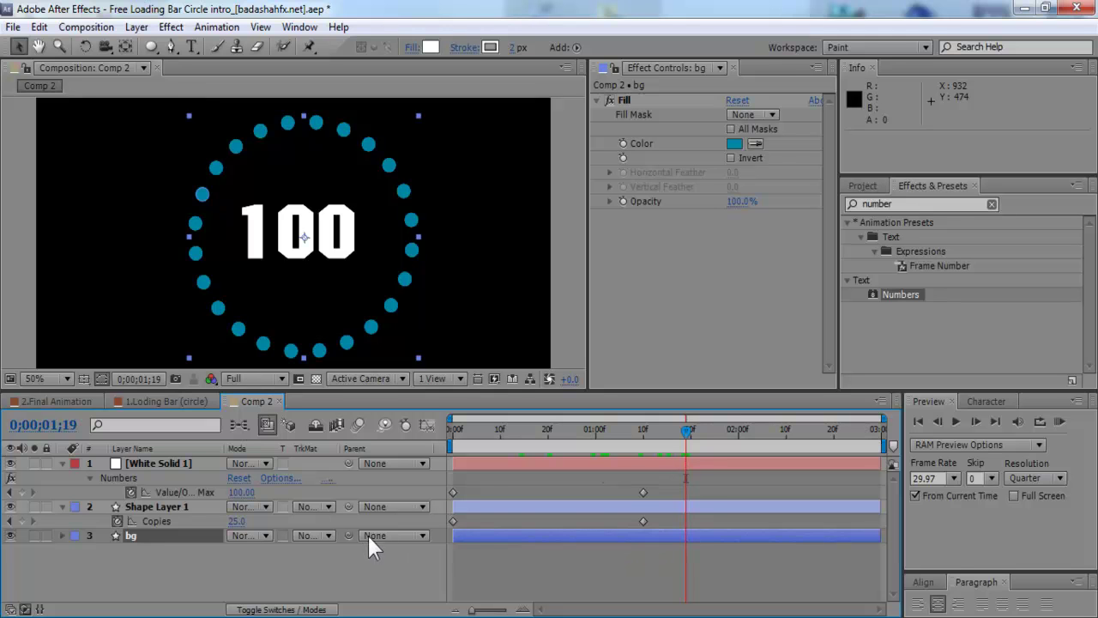
pyautogui.hotkey('ctrl', 'v')
pyautogui.click(452, 550)
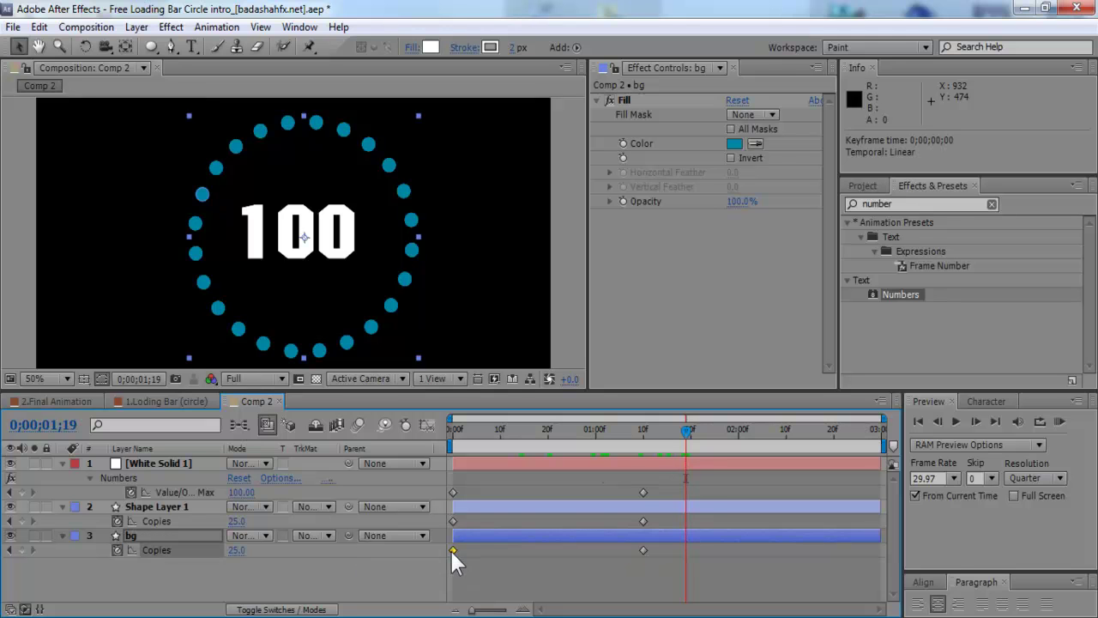
pyautogui.press('Delete')
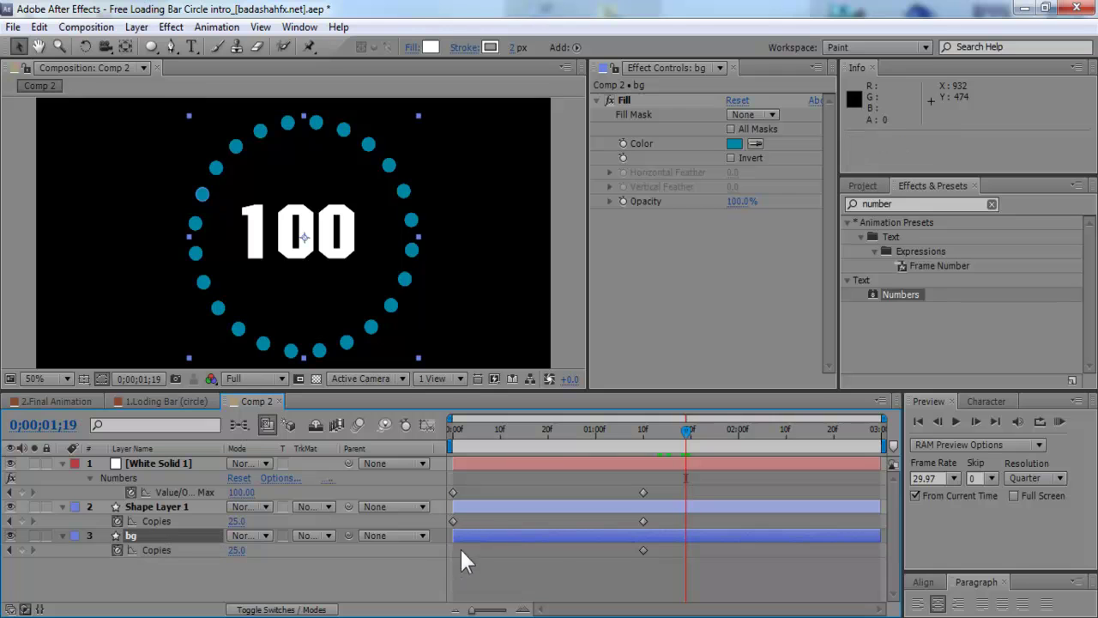
pyautogui.click(643, 549)
pyautogui.press('Delete')
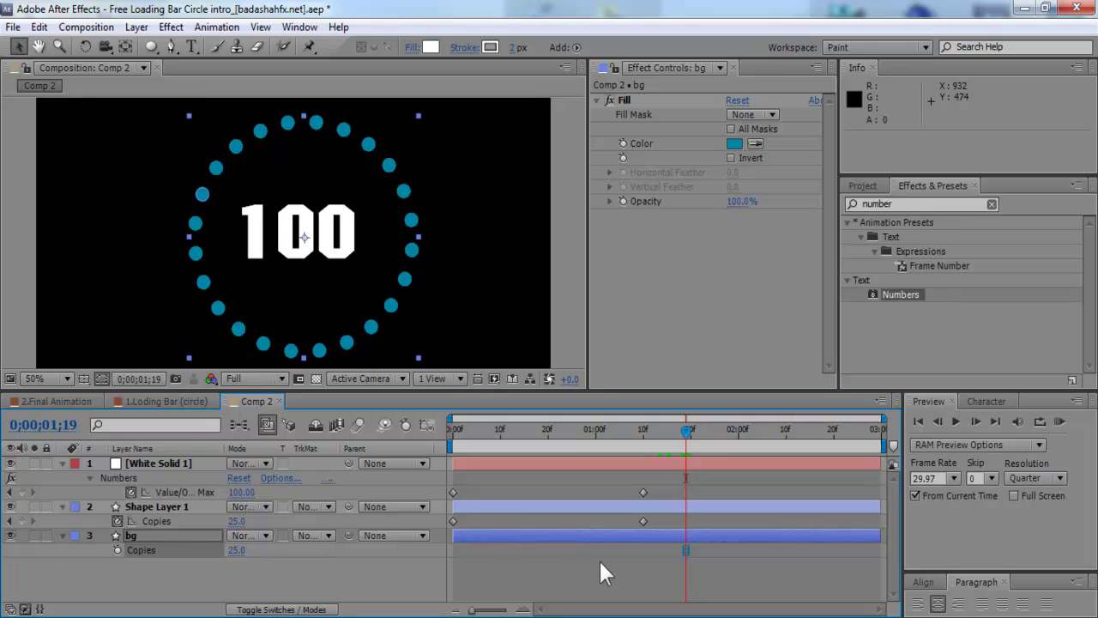
pyautogui.moveTo(686, 442)
pyautogui.mouseDown()
pyautogui.moveTo(593, 444)
pyautogui.moveTo(690, 442)
pyautogui.mouseUp()
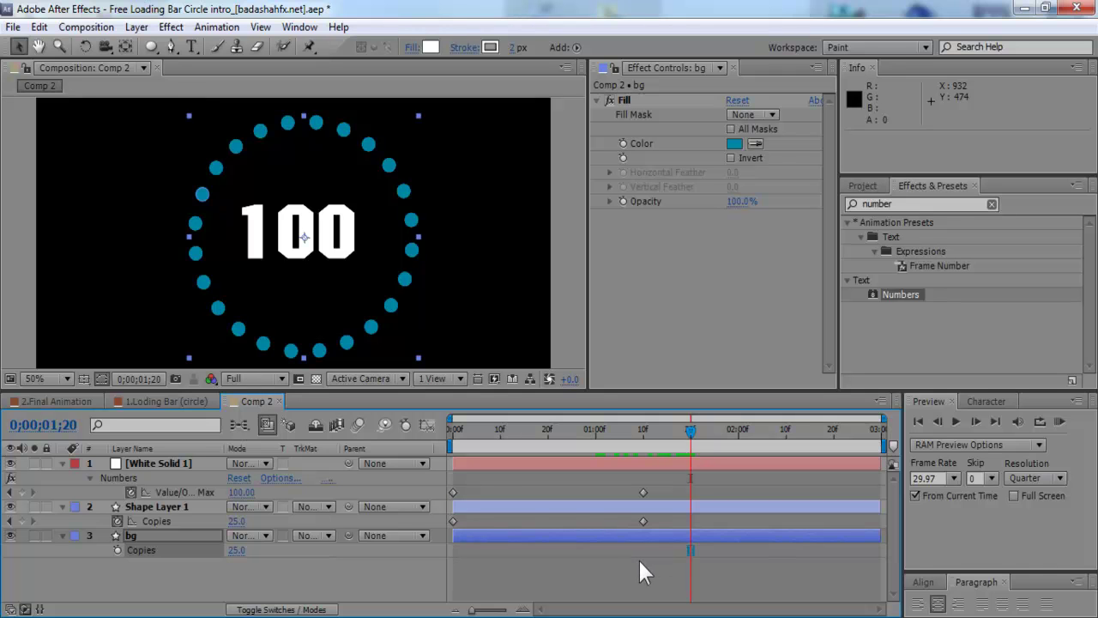
# Change the bg layer's Fill color to white (FFFFFF) and scrub to preview the dots filling
pyautogui.click(166, 542)
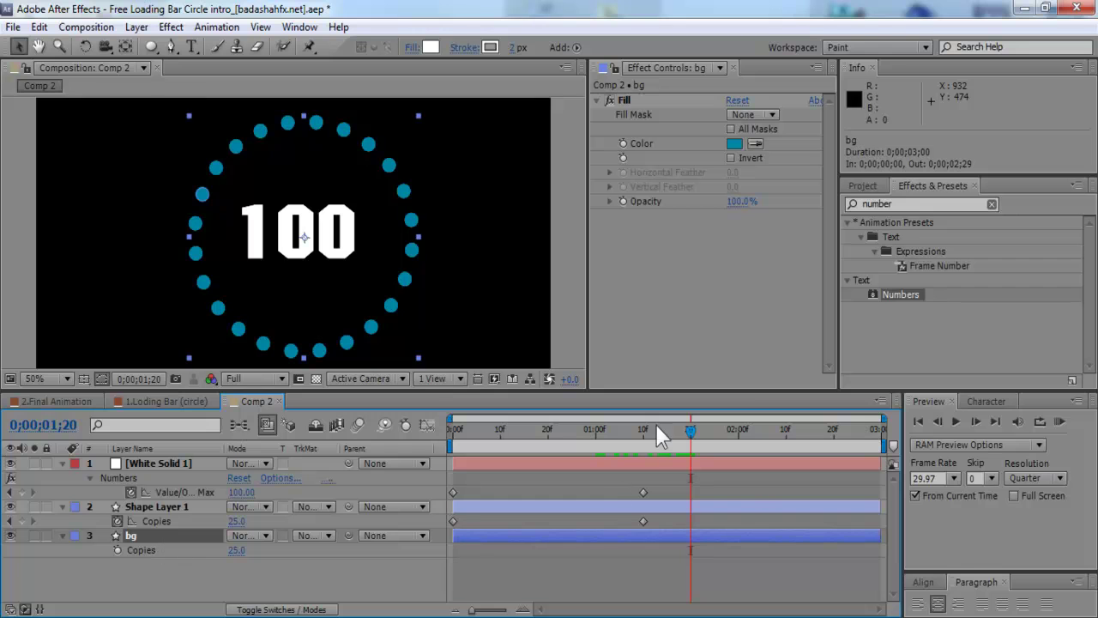
pyautogui.click(734, 143)
pyautogui.moveTo(500, 406); pyautogui.dragTo(312, 522)
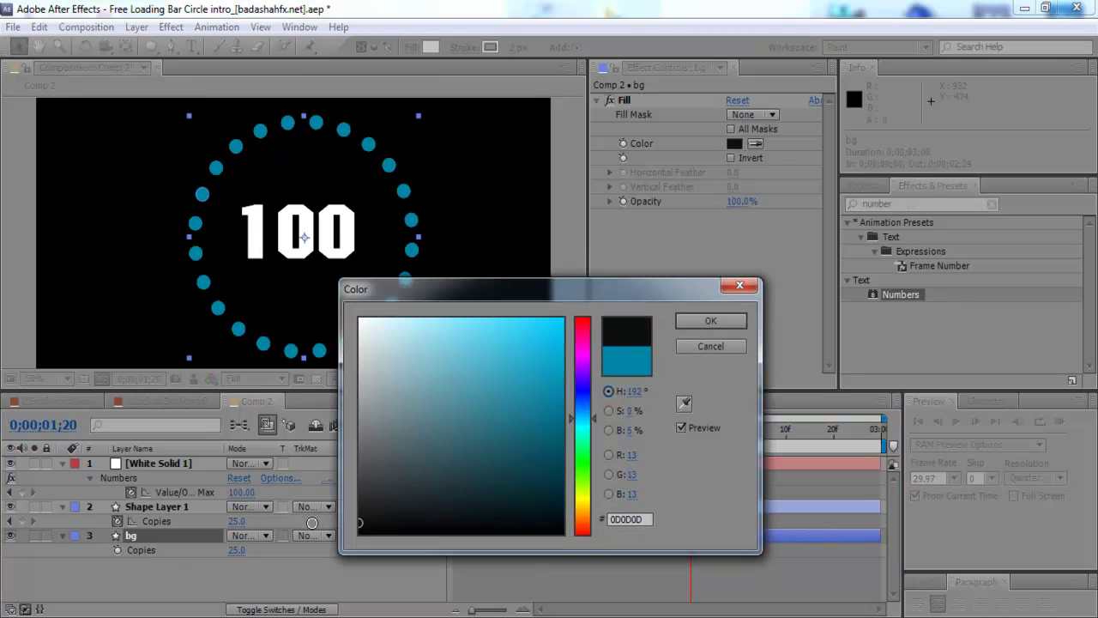
pyautogui.moveTo(459, 460); pyautogui.dragTo(286, 311)
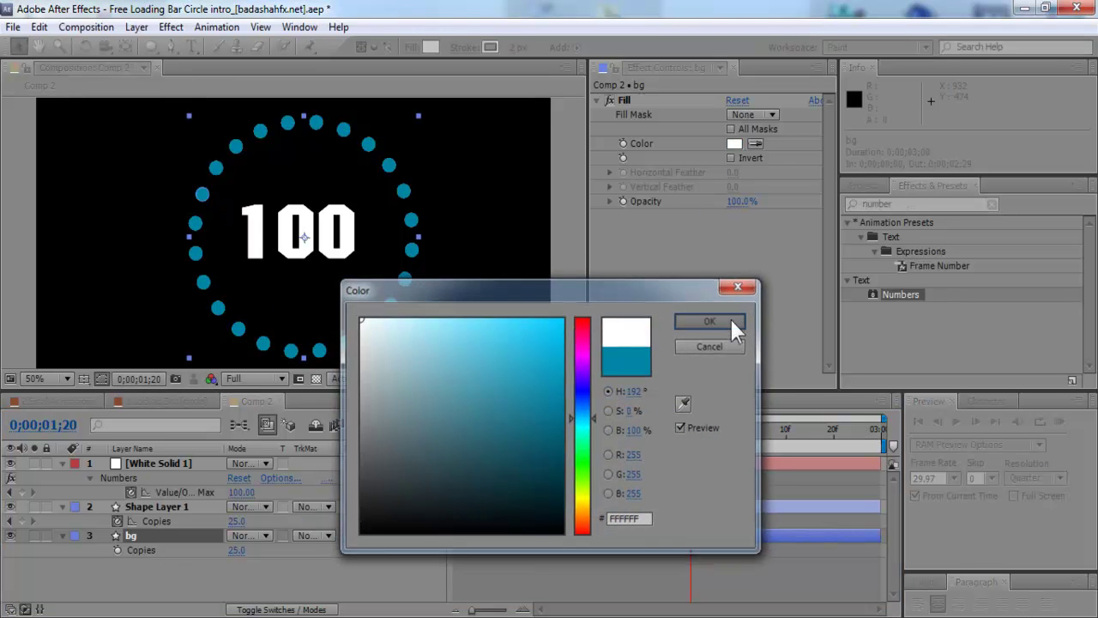
pyautogui.click(730, 319)
pyautogui.moveTo(472, 437); pyautogui.dragTo(592, 431)
# Inspect the 1.Loding Bar (circle) reference comp, zooming the viewer in and out
pyautogui.click(163, 401)
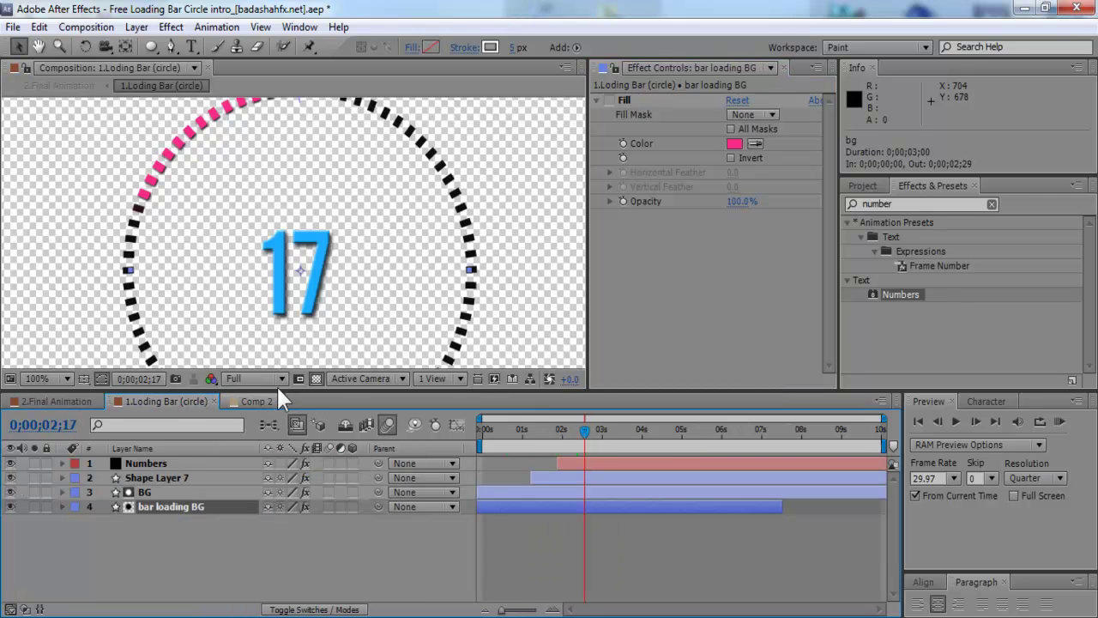
pyautogui.scroll(-2, 400, 308)
pyautogui.scroll(3, 306, 259)
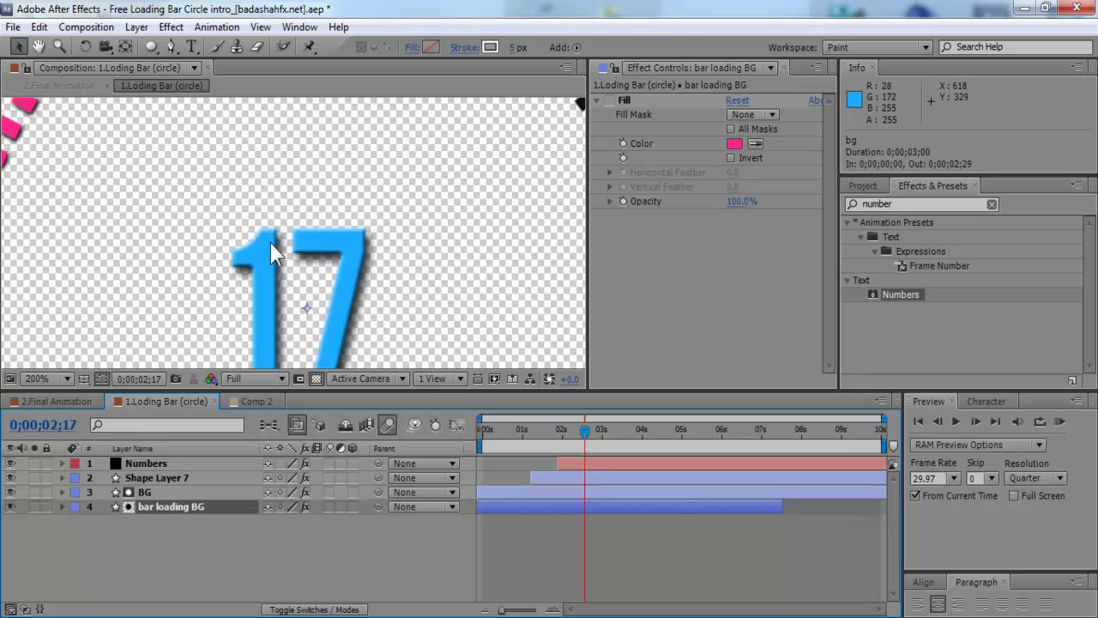
pyautogui.scroll(-2, 281, 272)
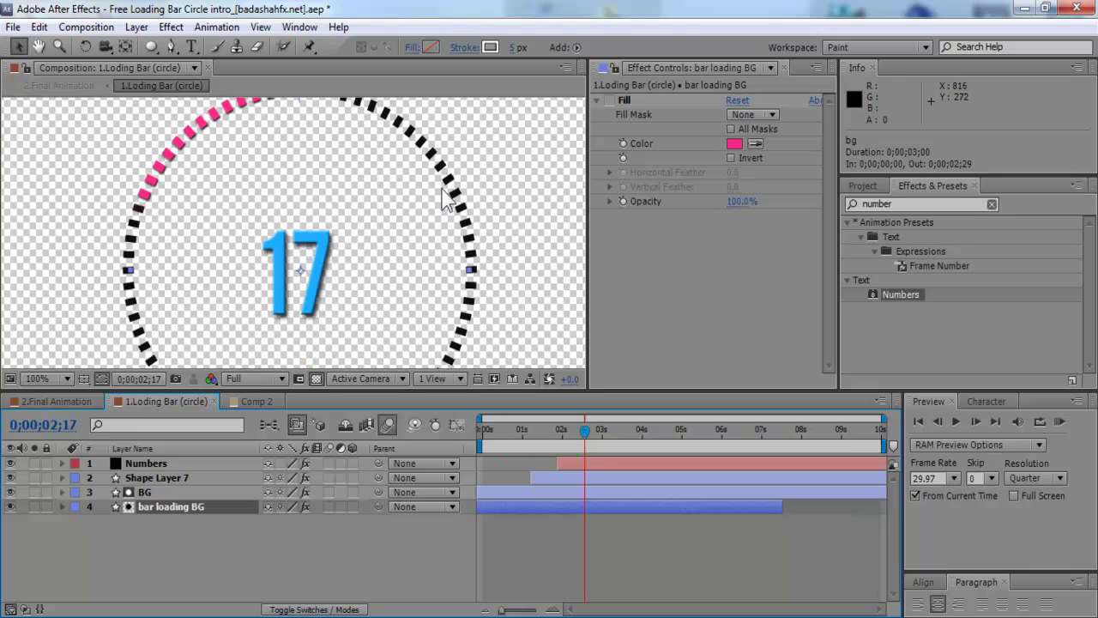
# Add a Drop Shadow layer style to Shape Layer 1 in Comp 2, checking it against the transparency grid
pyautogui.click(256, 402)
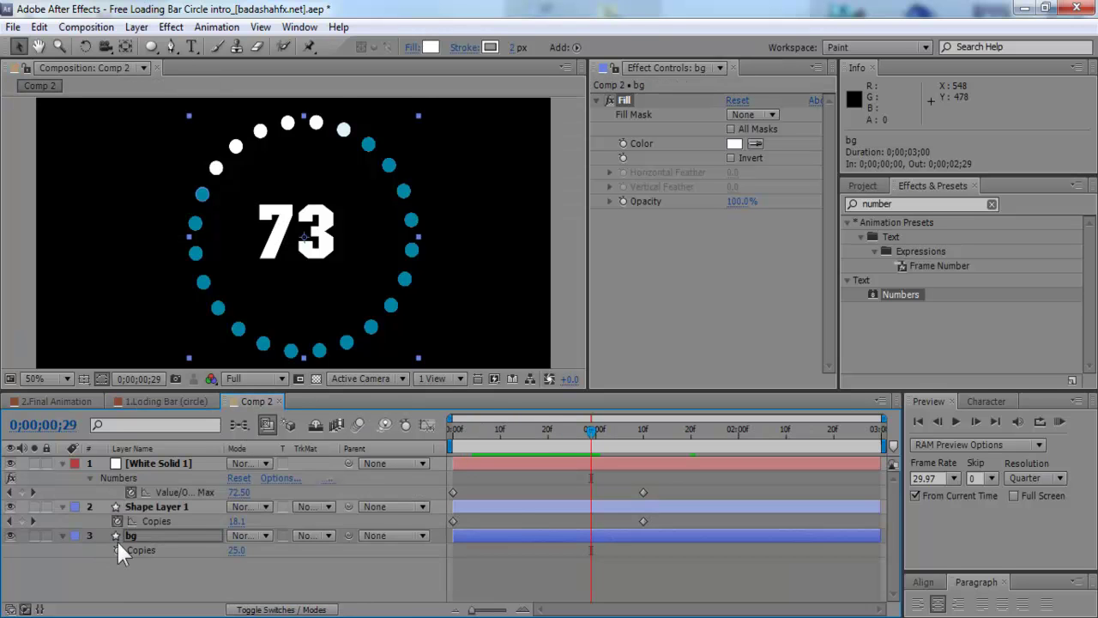
pyautogui.rightClick(137, 504)
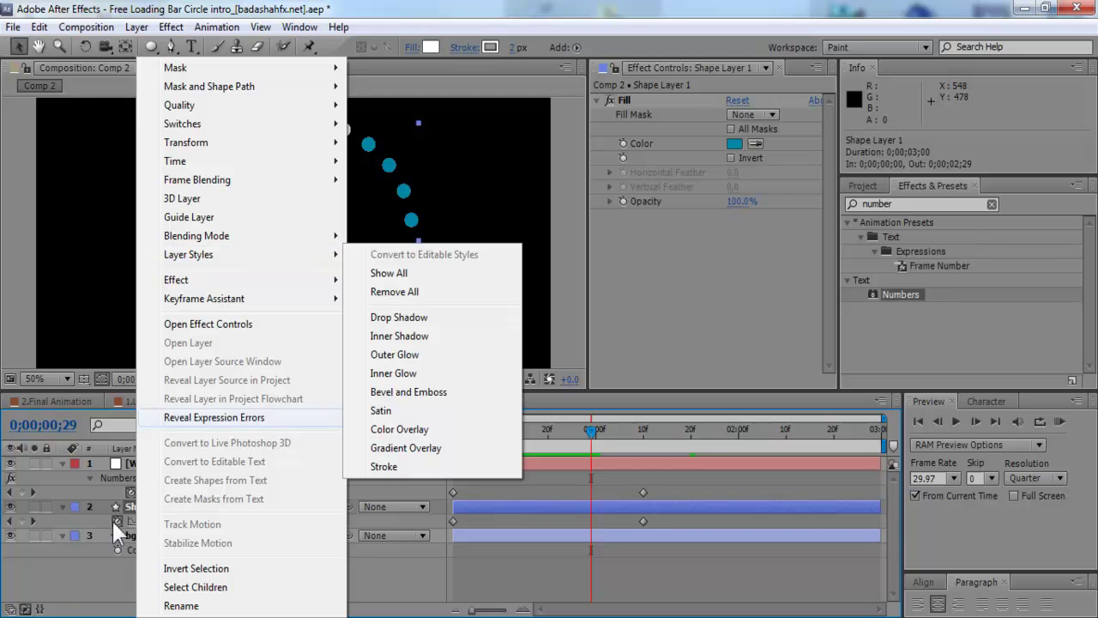
pyautogui.moveTo(257, 254)
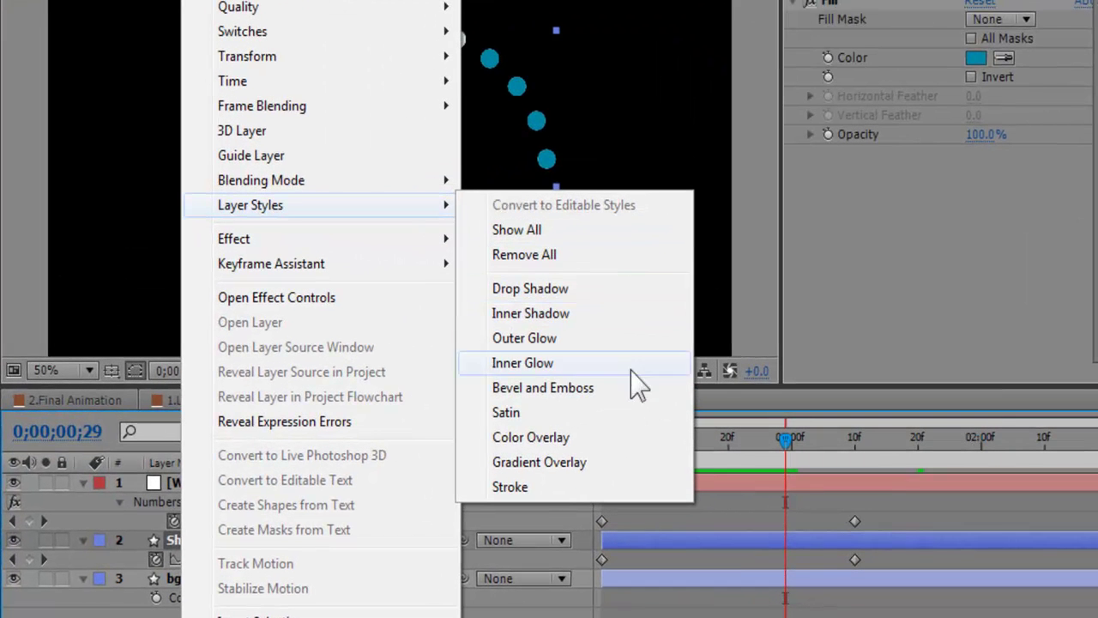
pyautogui.click(495, 293)
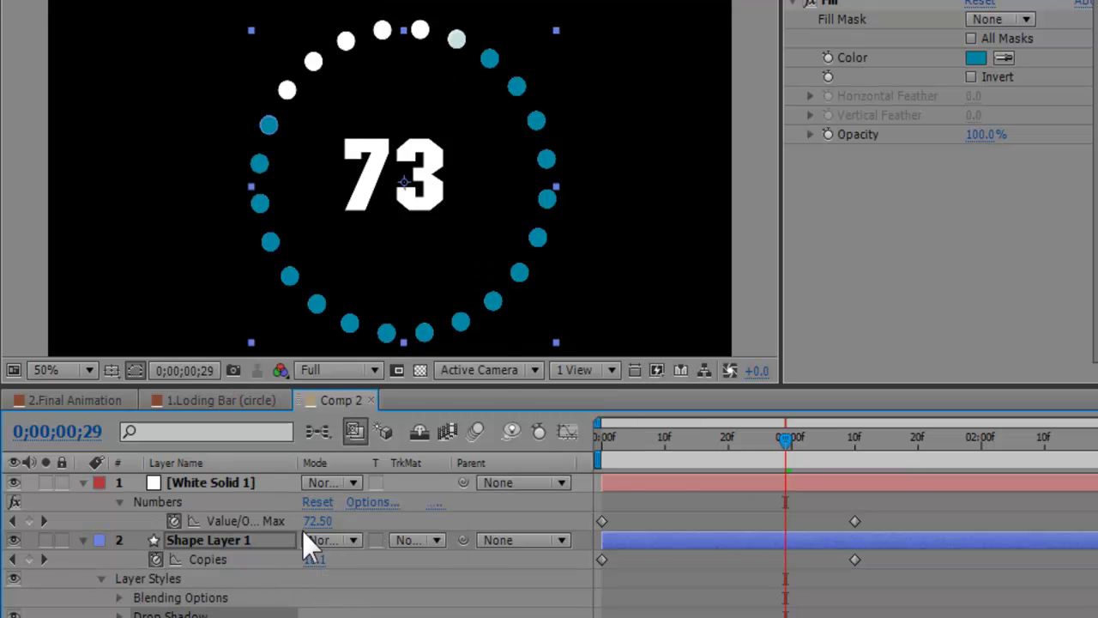
pyautogui.click(422, 373)
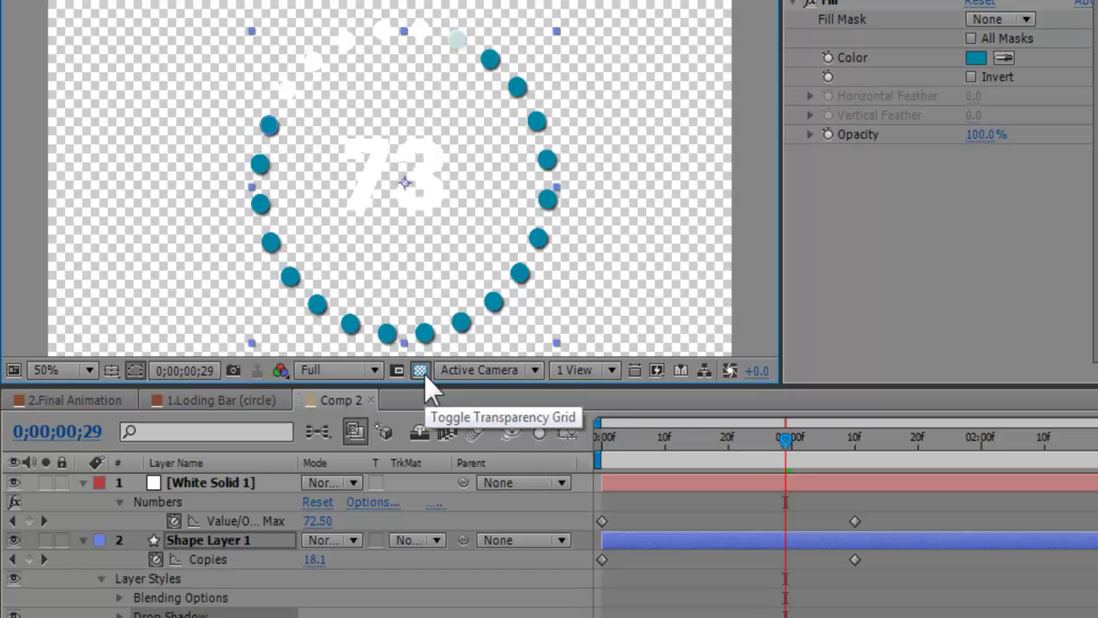
pyautogui.click(422, 372)
pyautogui.click(102, 399)
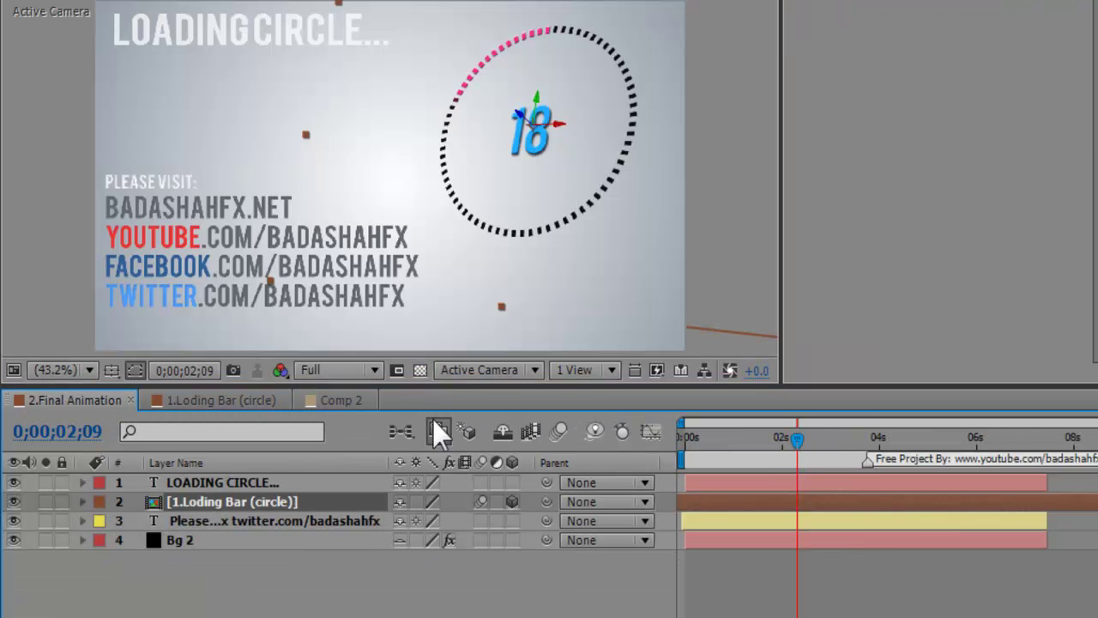
pyautogui.click(412, 616)
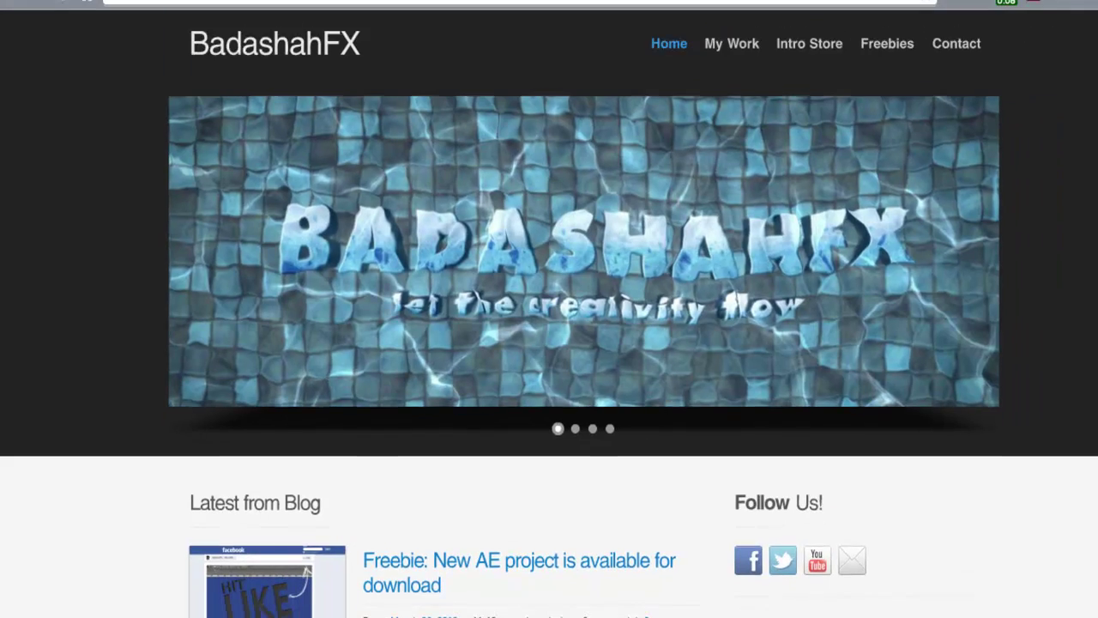
# Scroll the BadashahFX home page and follow its Facebook link
pyautogui.scroll(-5, 667, 25)
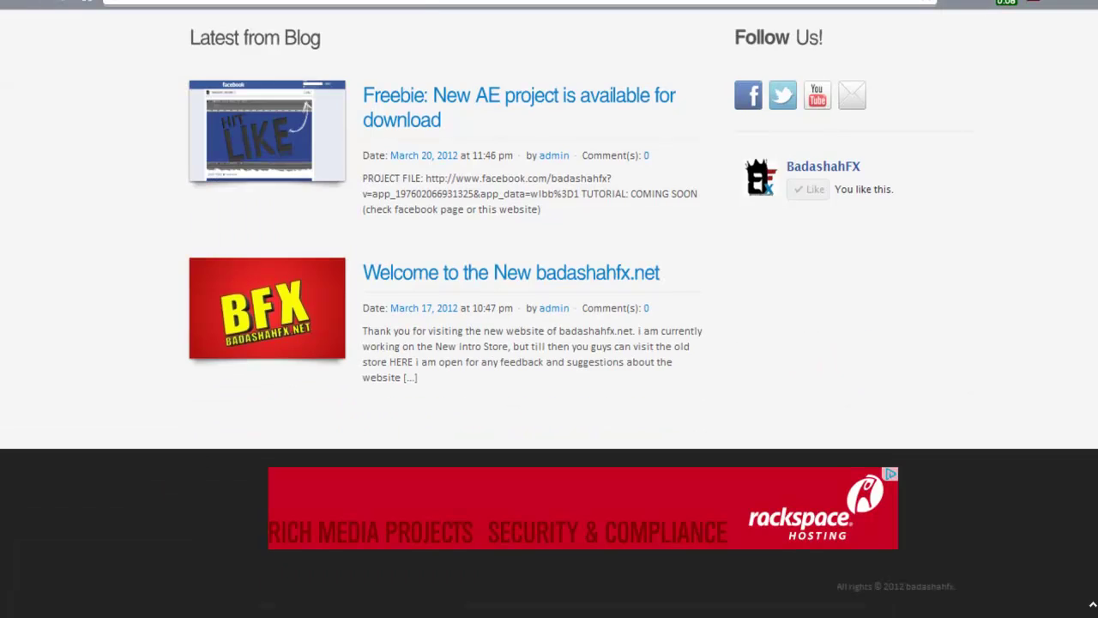
pyautogui.scroll(3, 667, 25)
pyautogui.scroll(1, 549, 313)
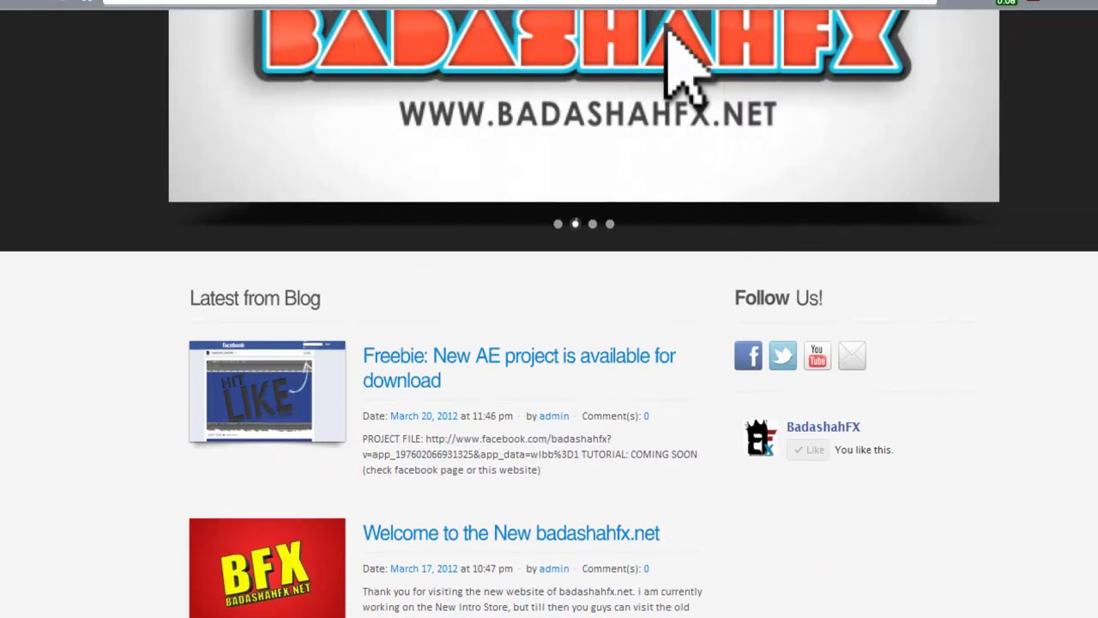
pyautogui.click(811, 446)
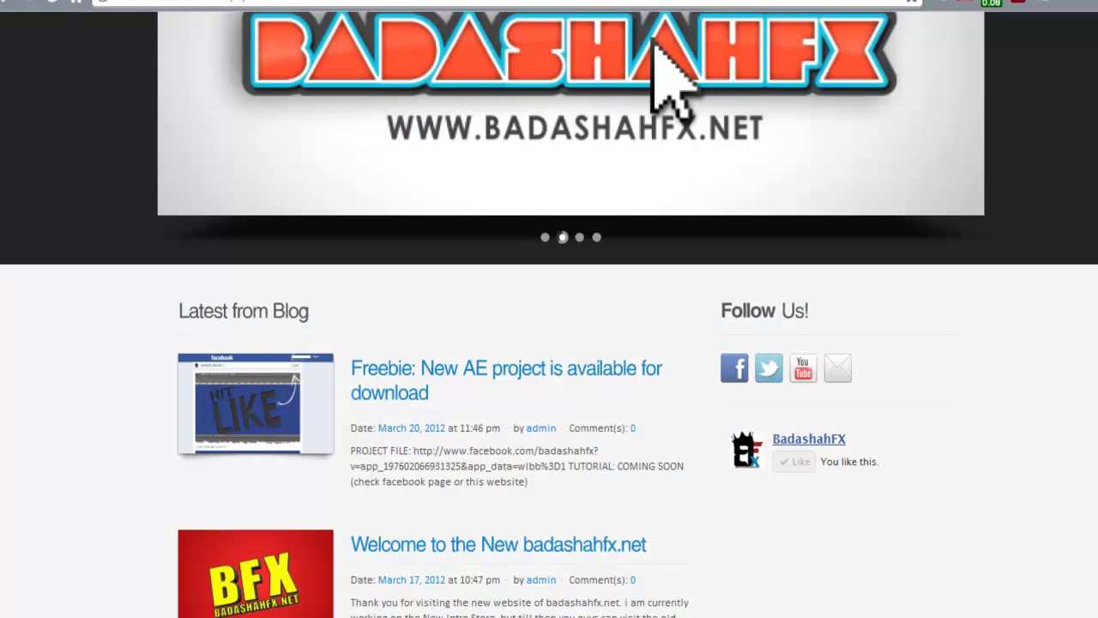
pyautogui.scroll(3, 549, 309)
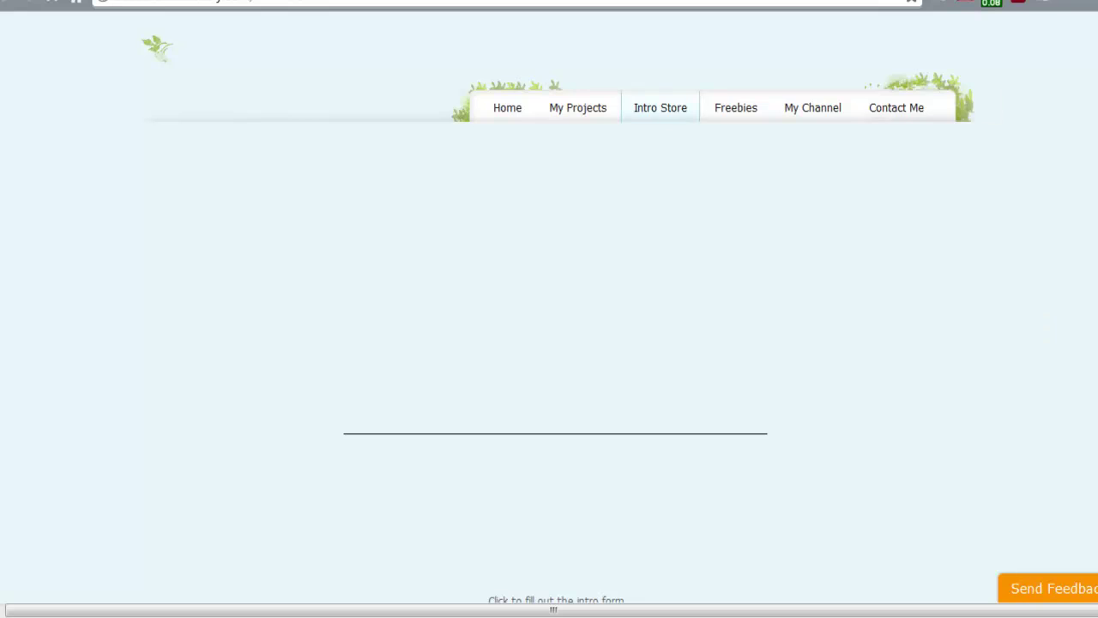
# Scroll through the Intro Store's priced intro listings, then go back to the BadashahFX home page
pyautogui.scroll(-5, 549, 309)
pyautogui.scroll(3, 549, 309)
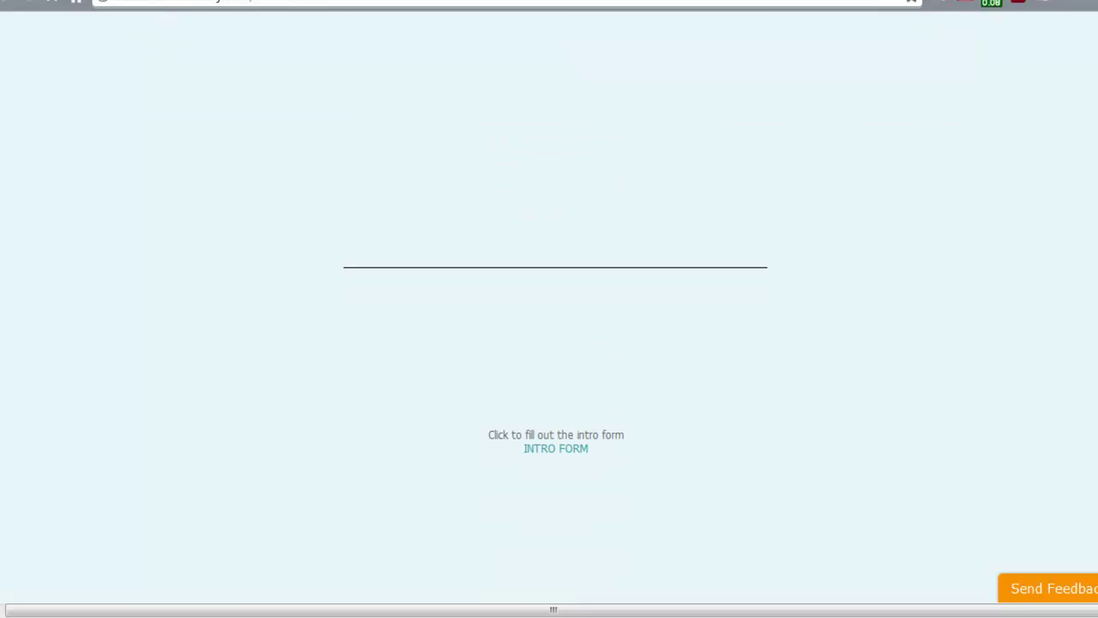
pyautogui.scroll(2, 970, 240)
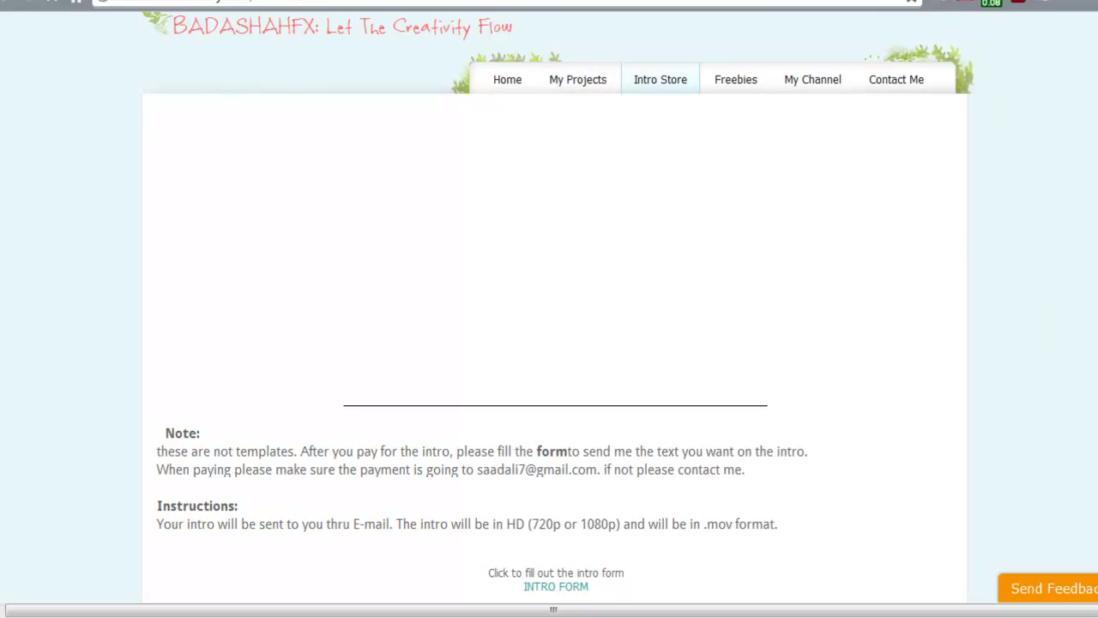
pyautogui.scroll(-7, 549, 309)
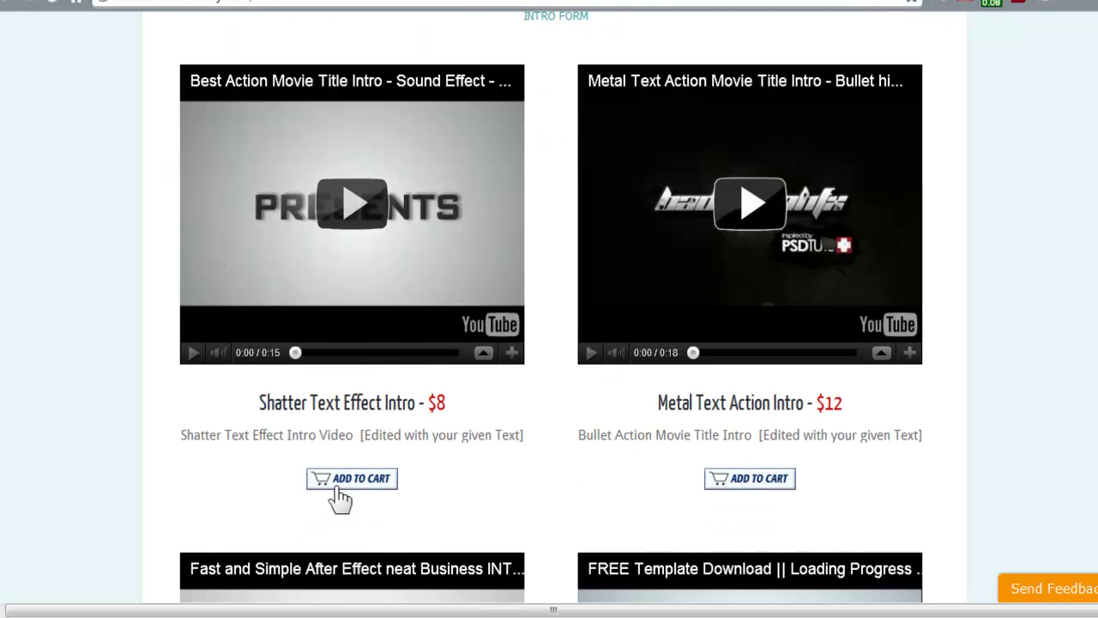
pyautogui.scroll(-15, 549, 309)
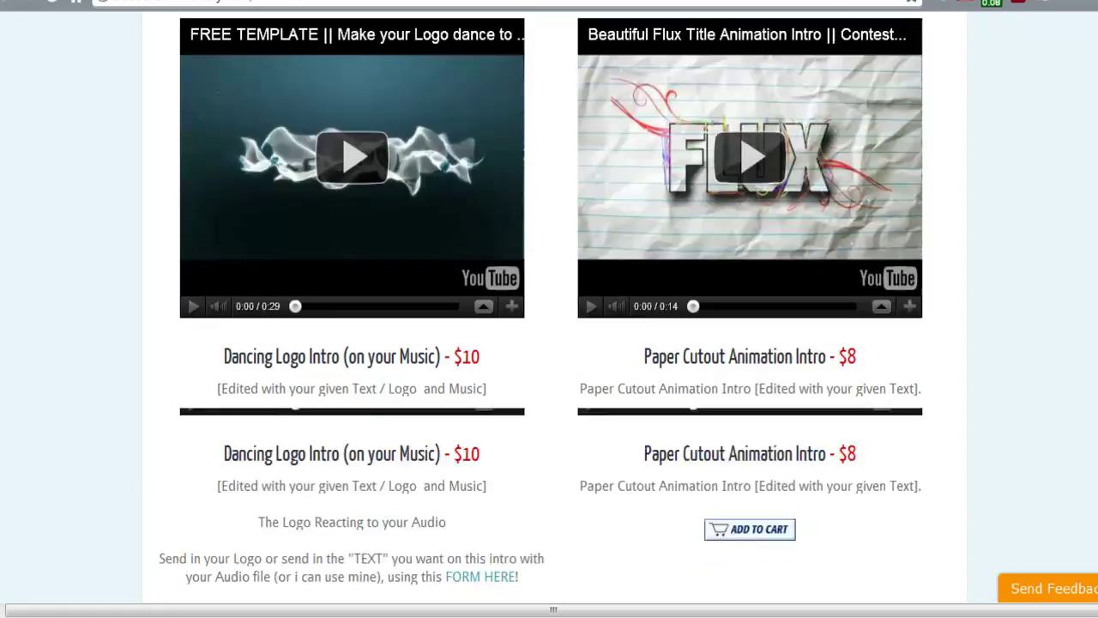
pyautogui.scroll(14, 549, 309)
pyautogui.scroll(10, 549, 309)
pyautogui.scroll(-15, 549, 309)
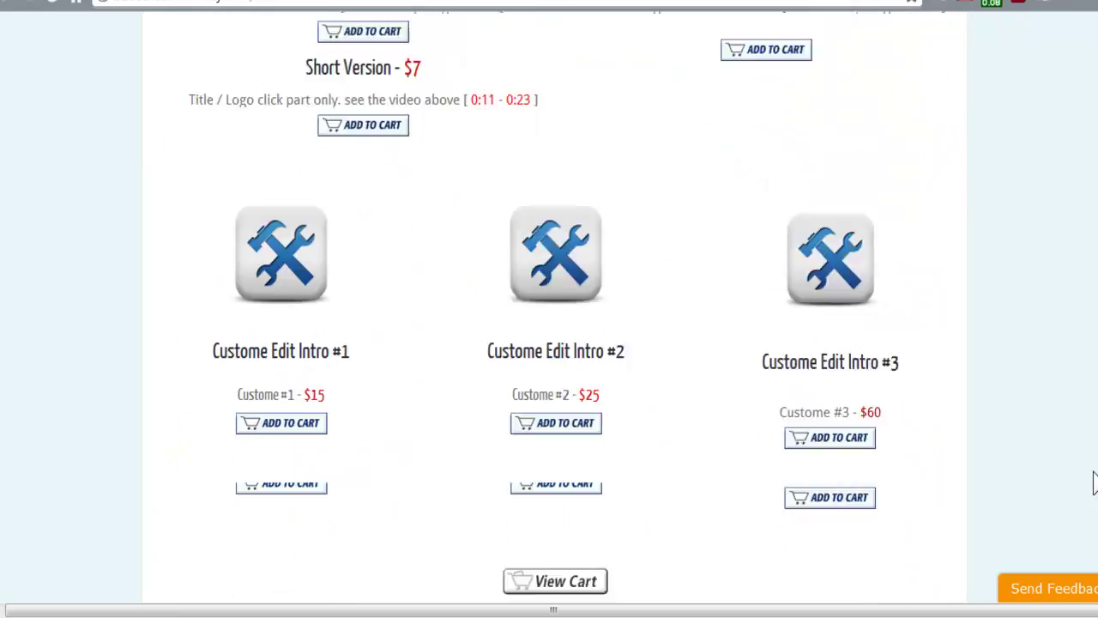
pyautogui.scroll(6, 549, 309)
pyautogui.scroll(10, 549, 309)
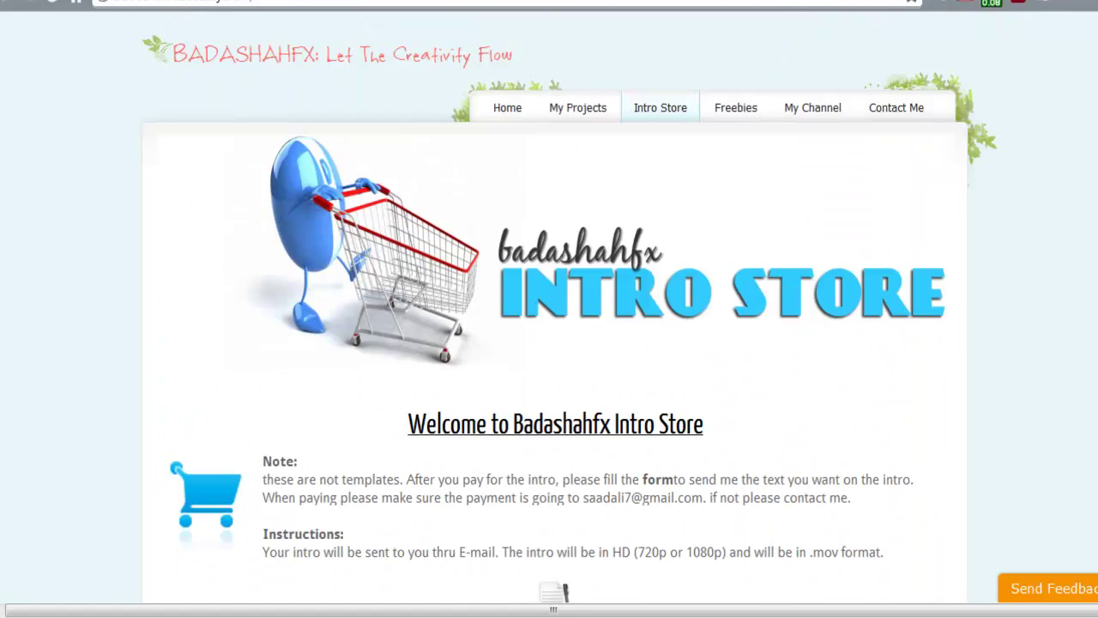
pyautogui.click(601, 2)
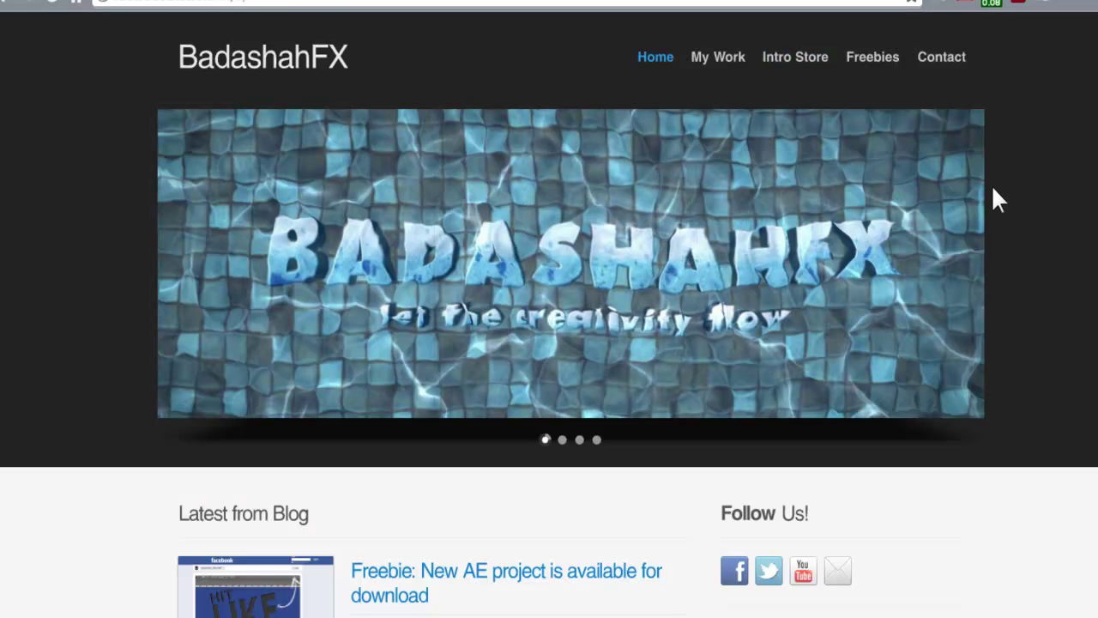
# Go to the BadashahFX Freebies page and start downloading the free logo template
pyautogui.scroll(-3, 549, 308)
pyautogui.scroll(2, 549, 309)
pyautogui.scroll(1, 896, 62)
pyautogui.click(886, 67)
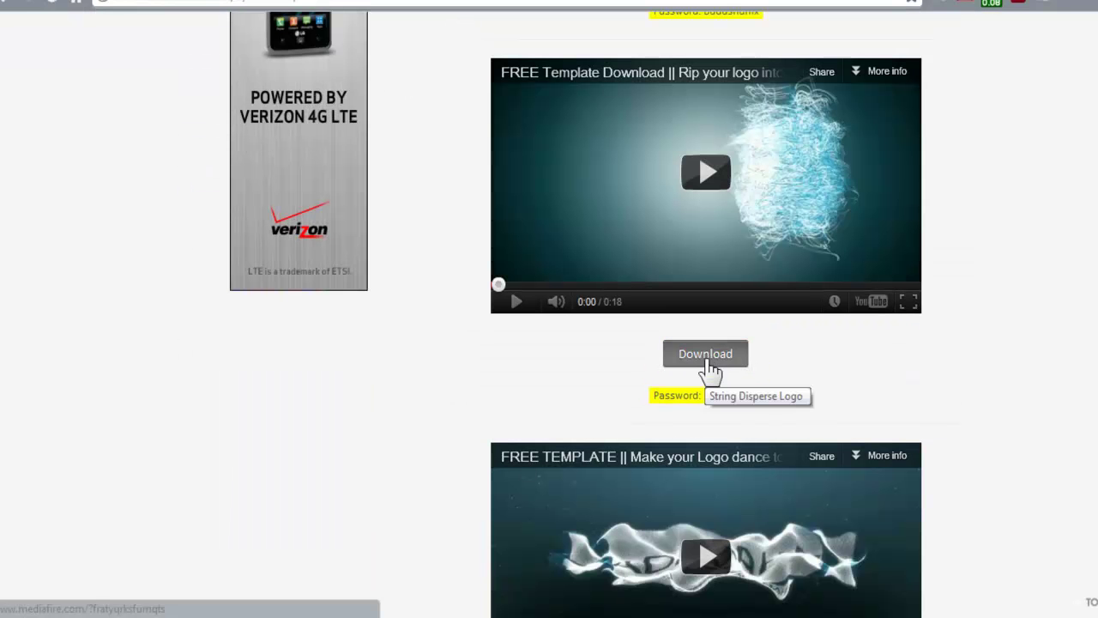
pyautogui.click(710, 371)
pyautogui.scroll(8, 701, 427)
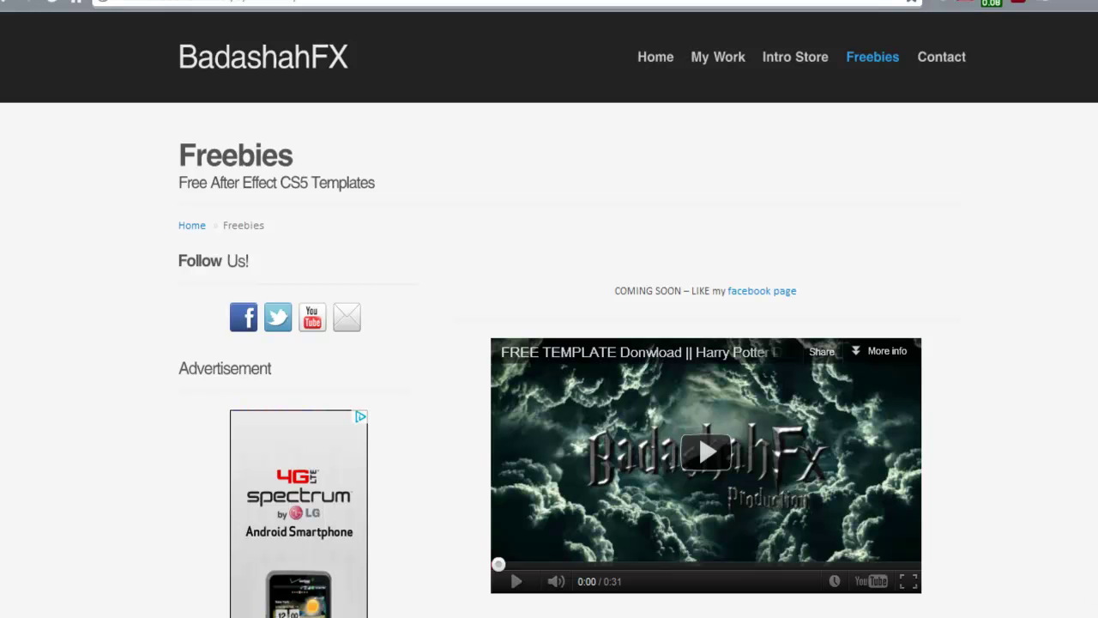